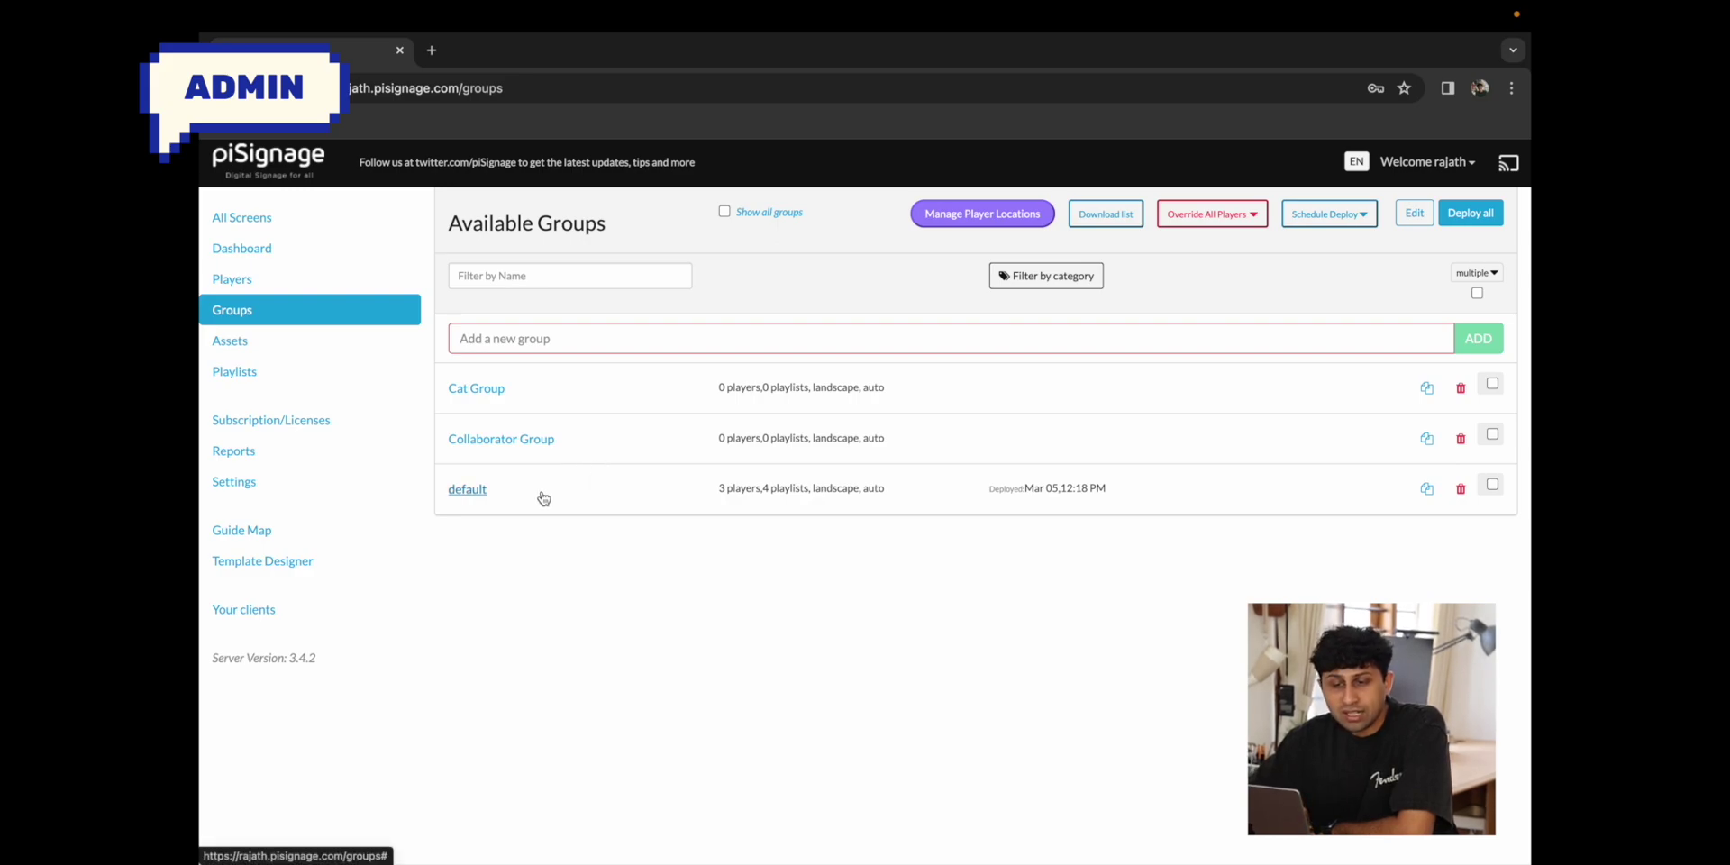
# View the assets and playlists available in the admin account
pyautogui.click(322, 345)
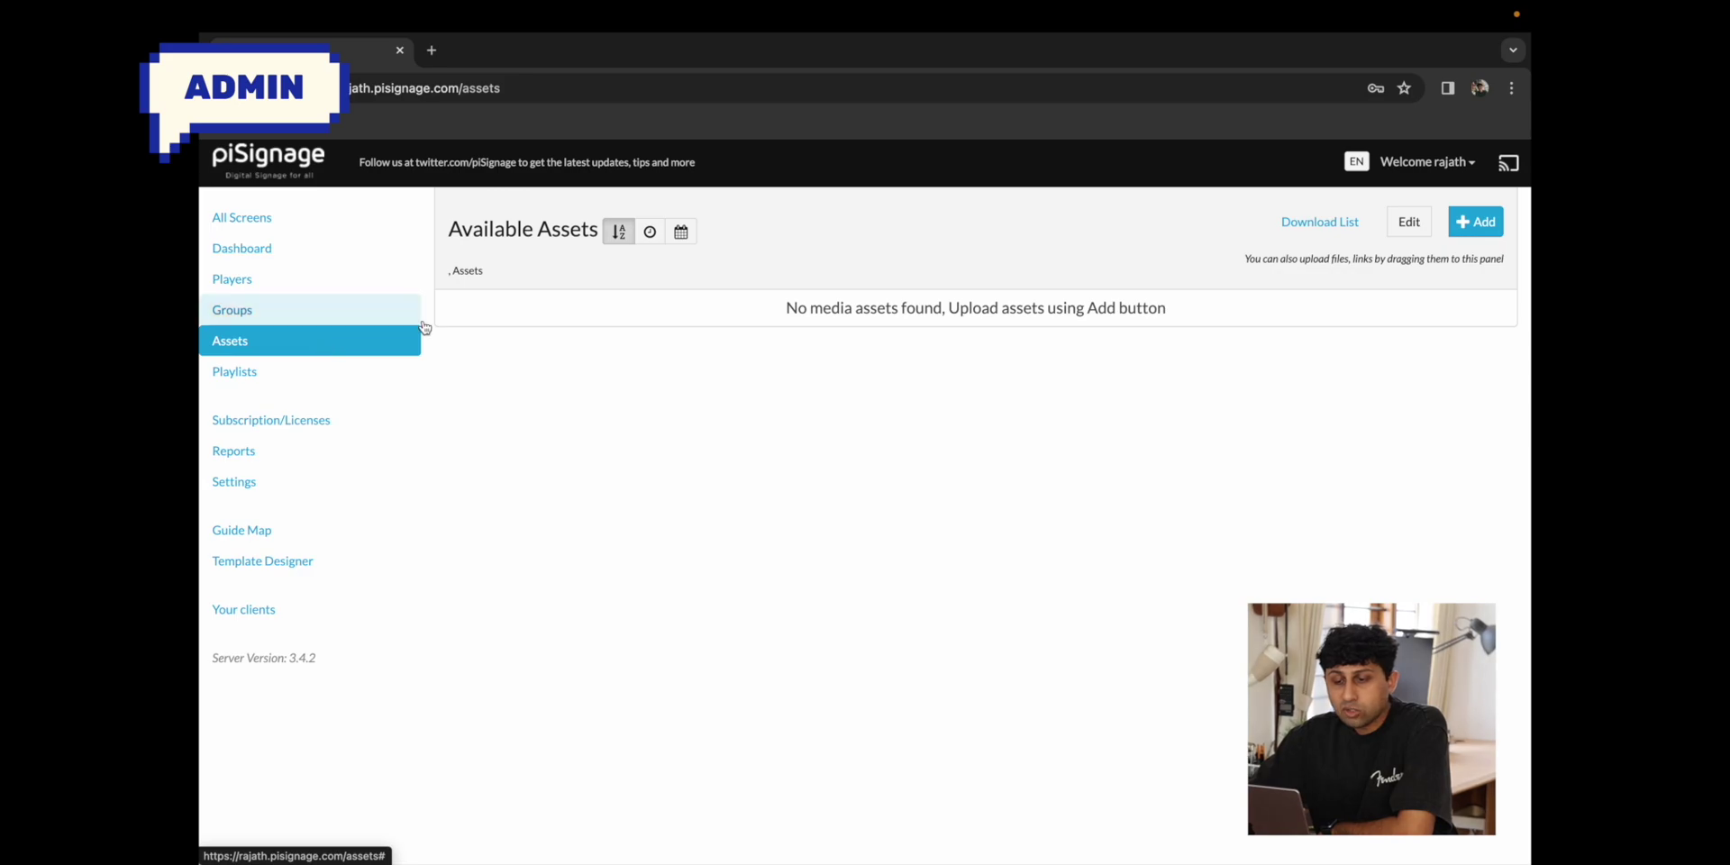
pyautogui.click(306, 371)
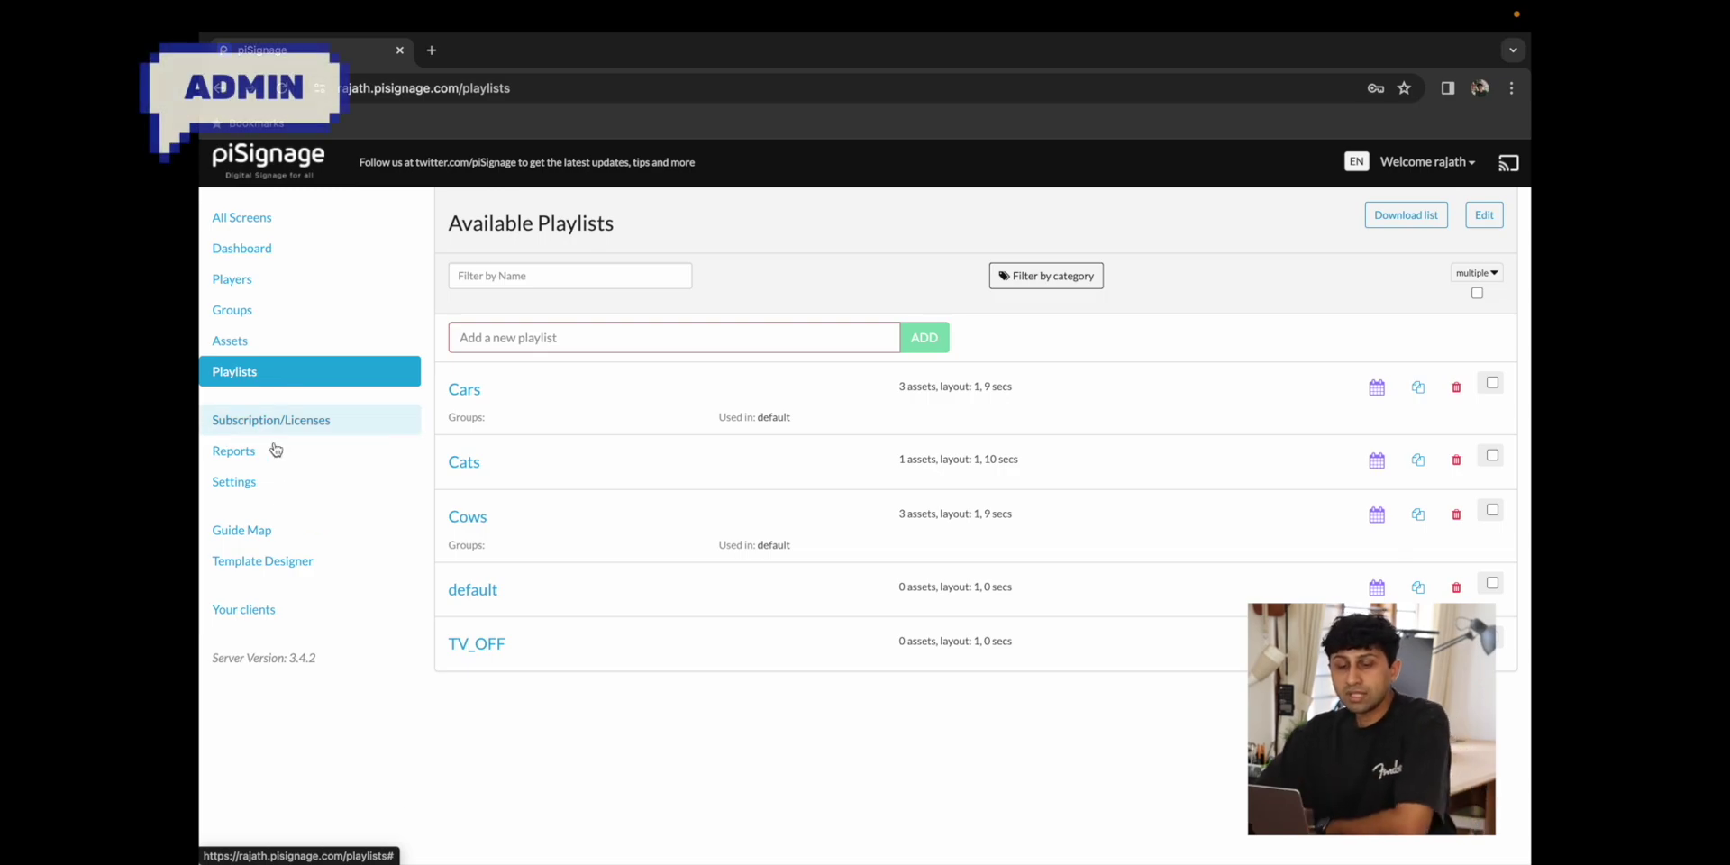
# Start adding a collaborator in the account settings and look at the form for creating a new user
pyautogui.click(234, 482)
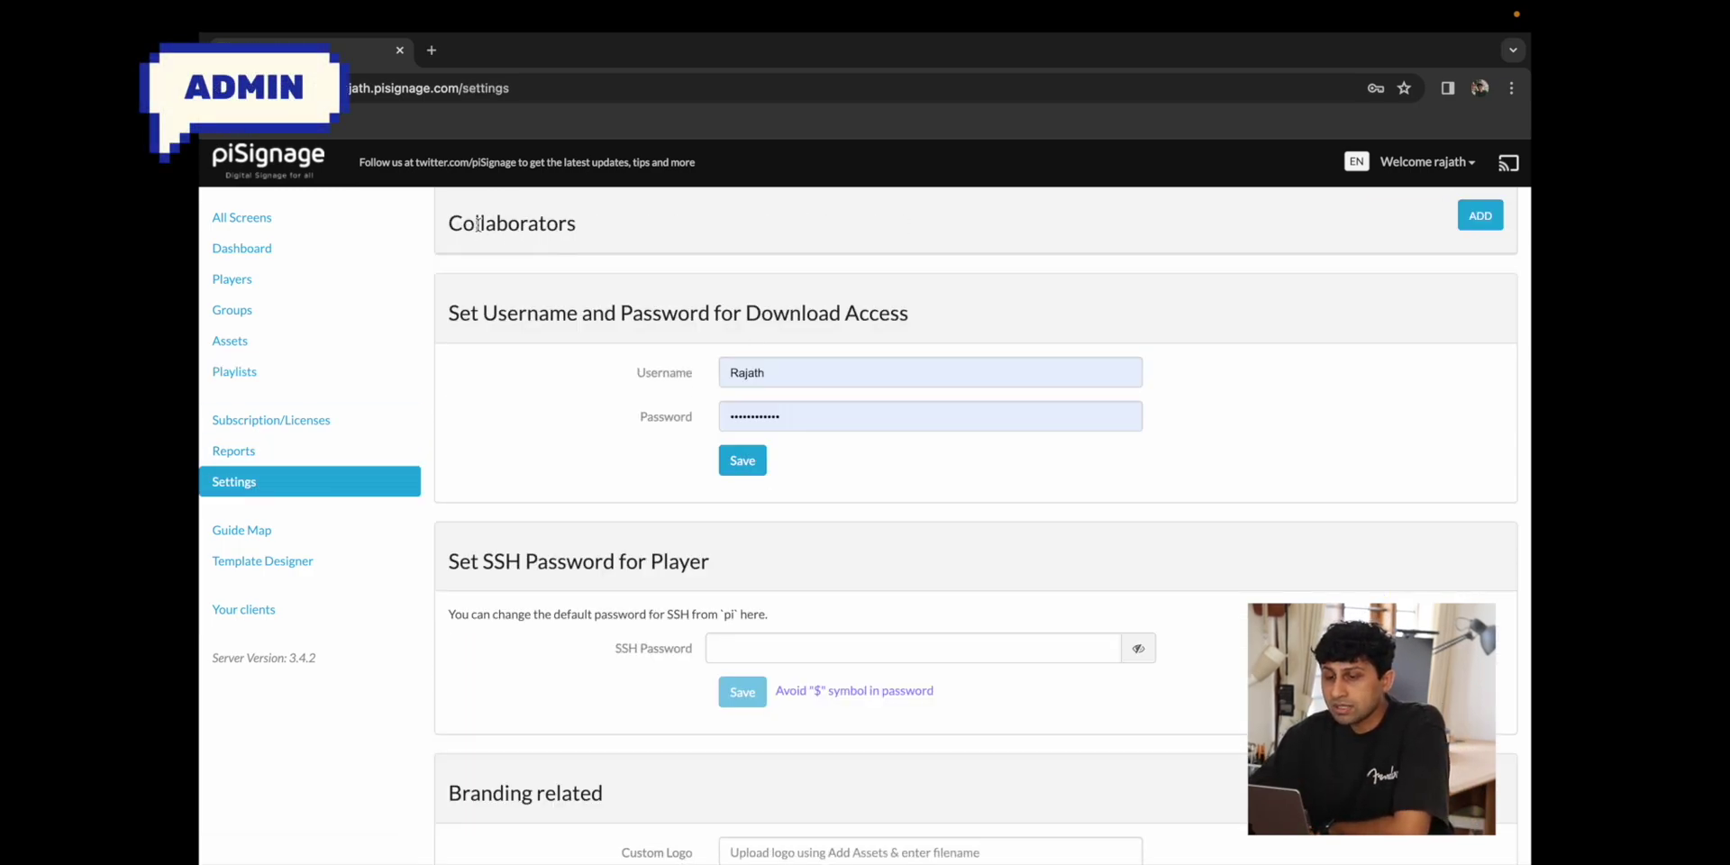
pyautogui.click(1480, 217)
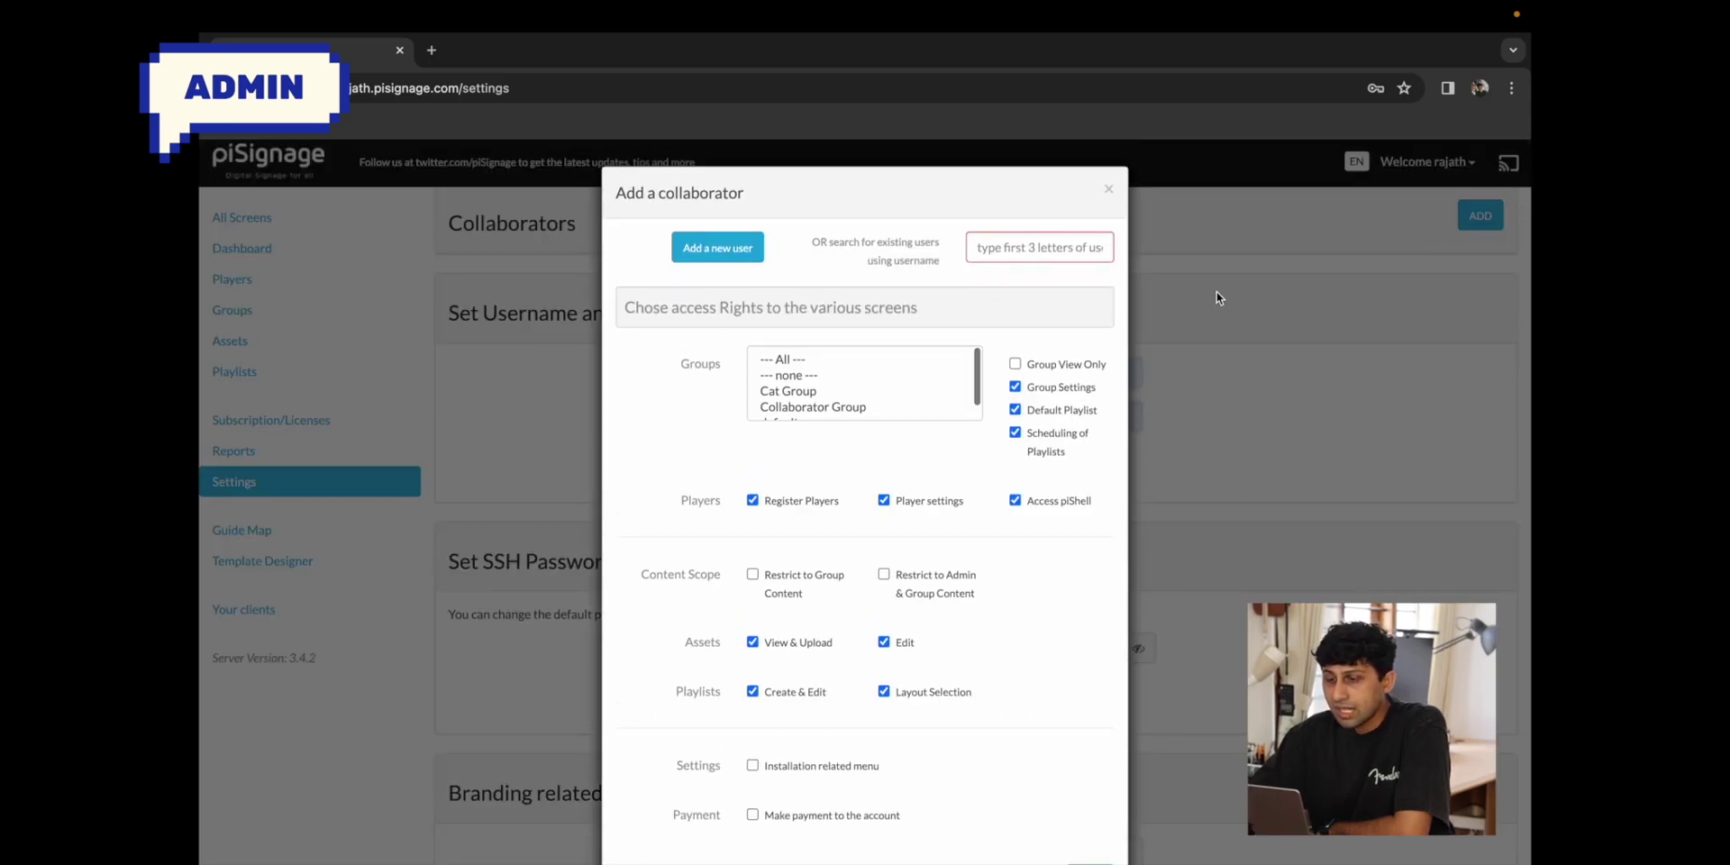
pyautogui.click(718, 247)
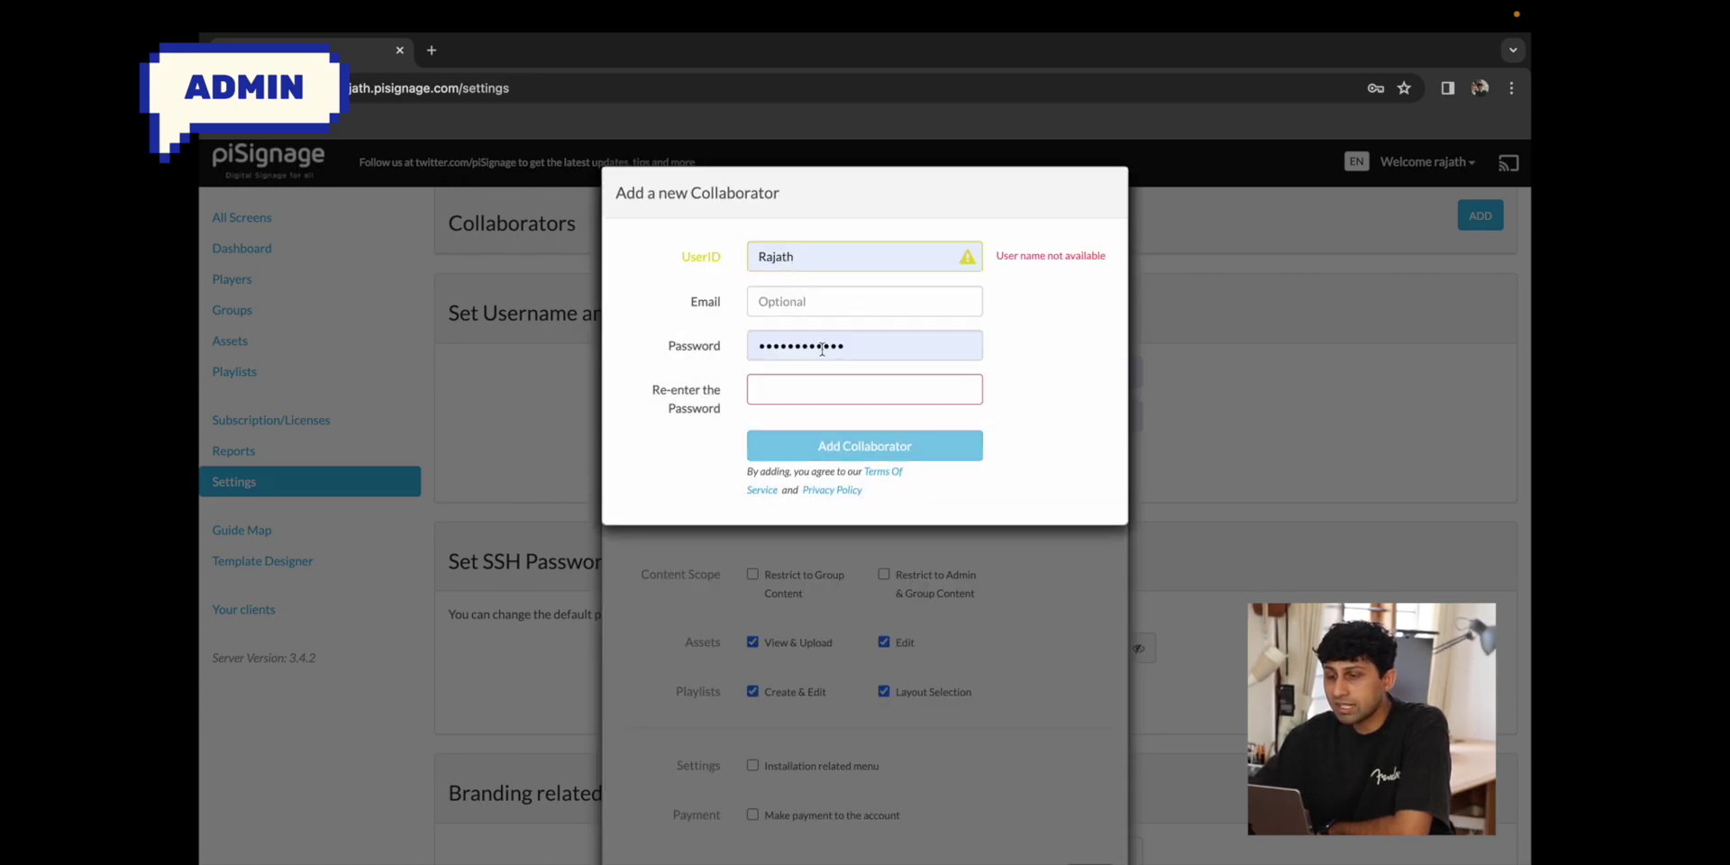
pyautogui.click(1175, 236)
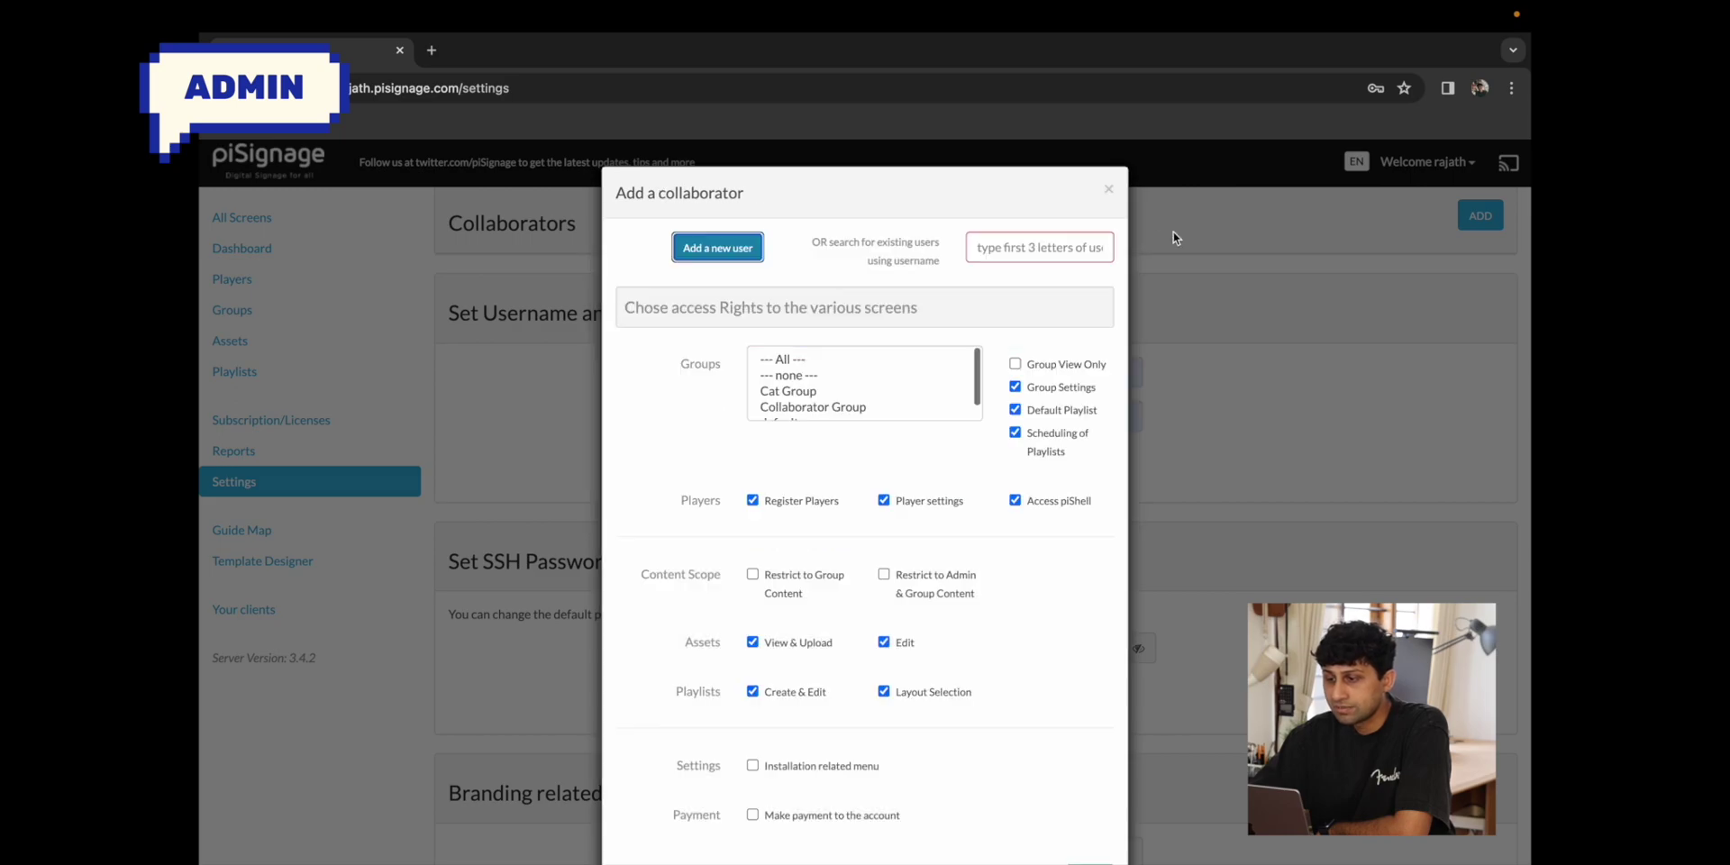
# Find the existing user by the collaborator's username and save them as a collaborator with the default access rights
pyautogui.click(1013, 246)
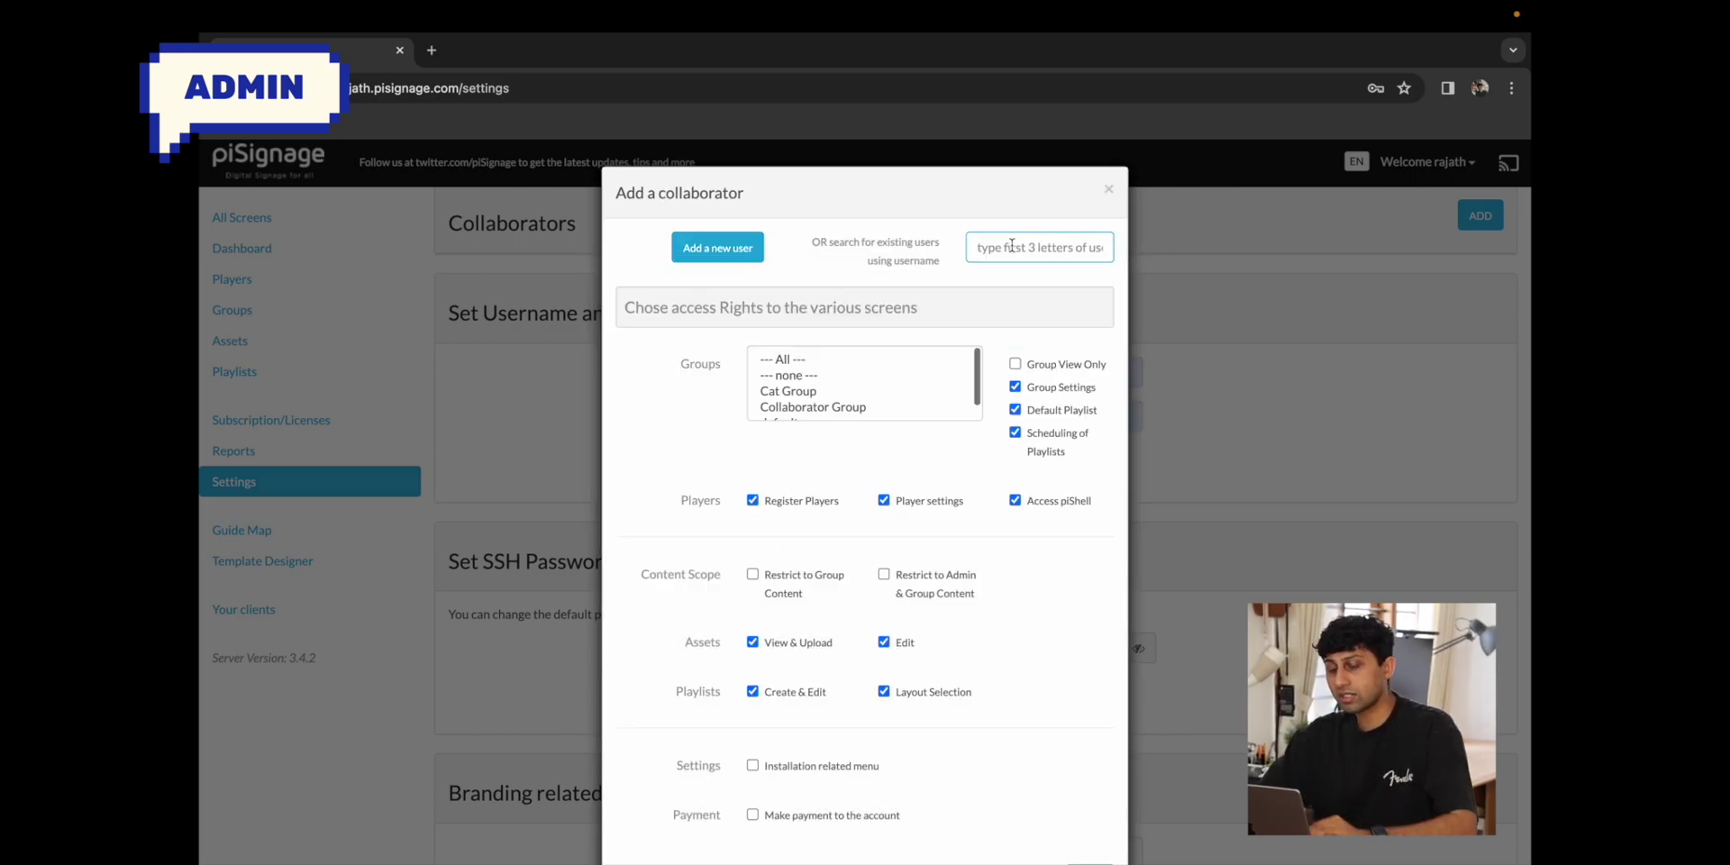
pyautogui.write('rajath.collaborator')
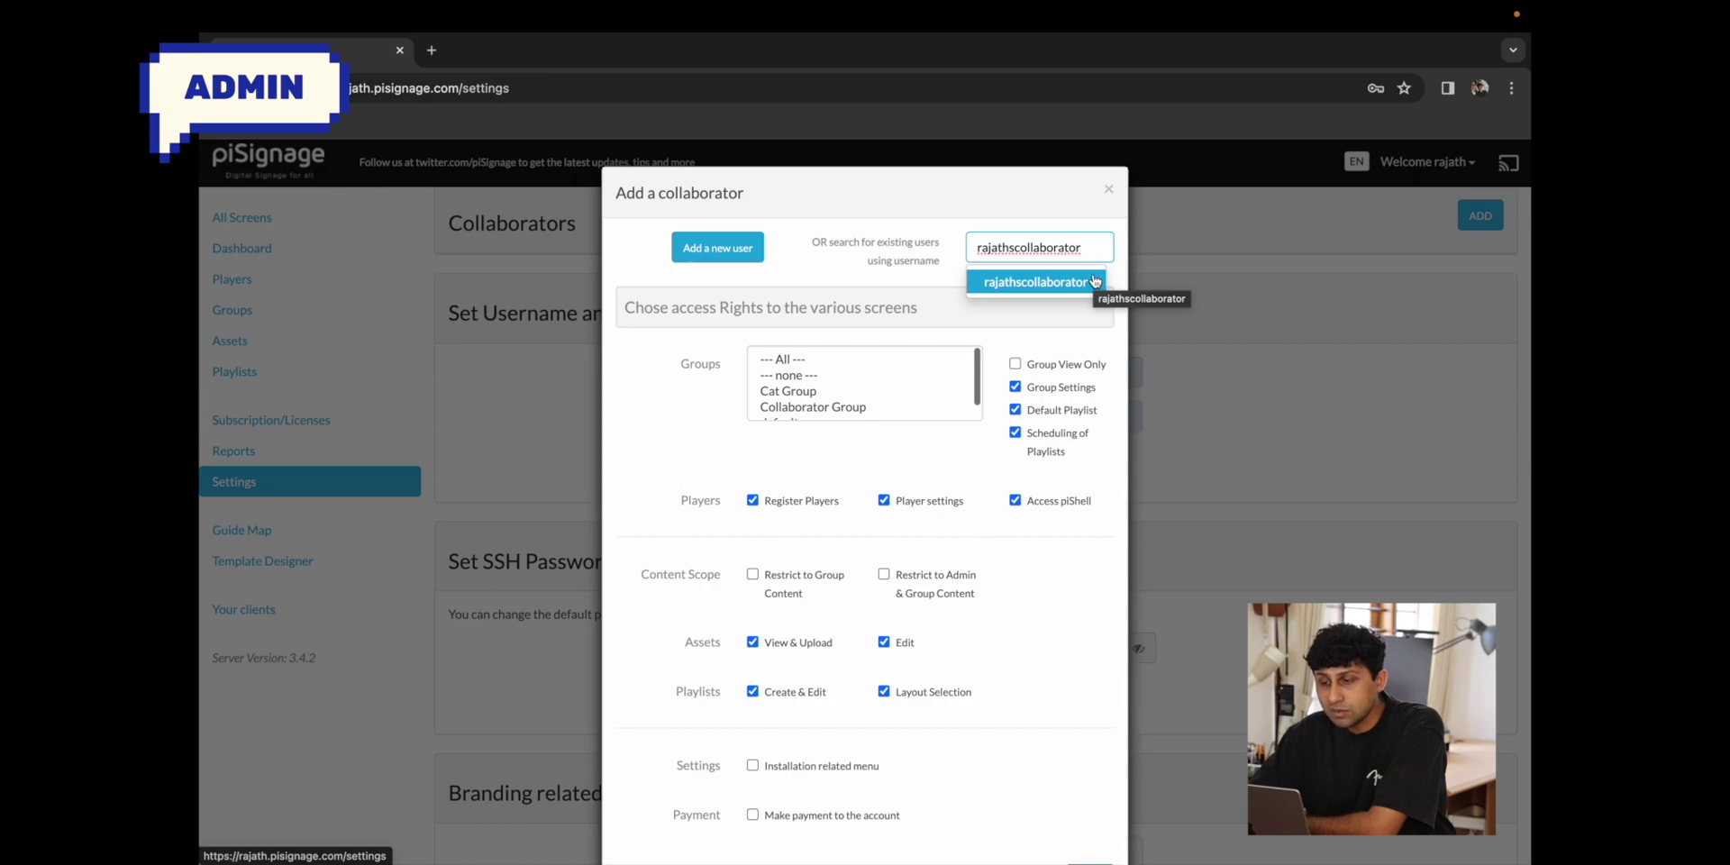
pyautogui.click(1094, 283)
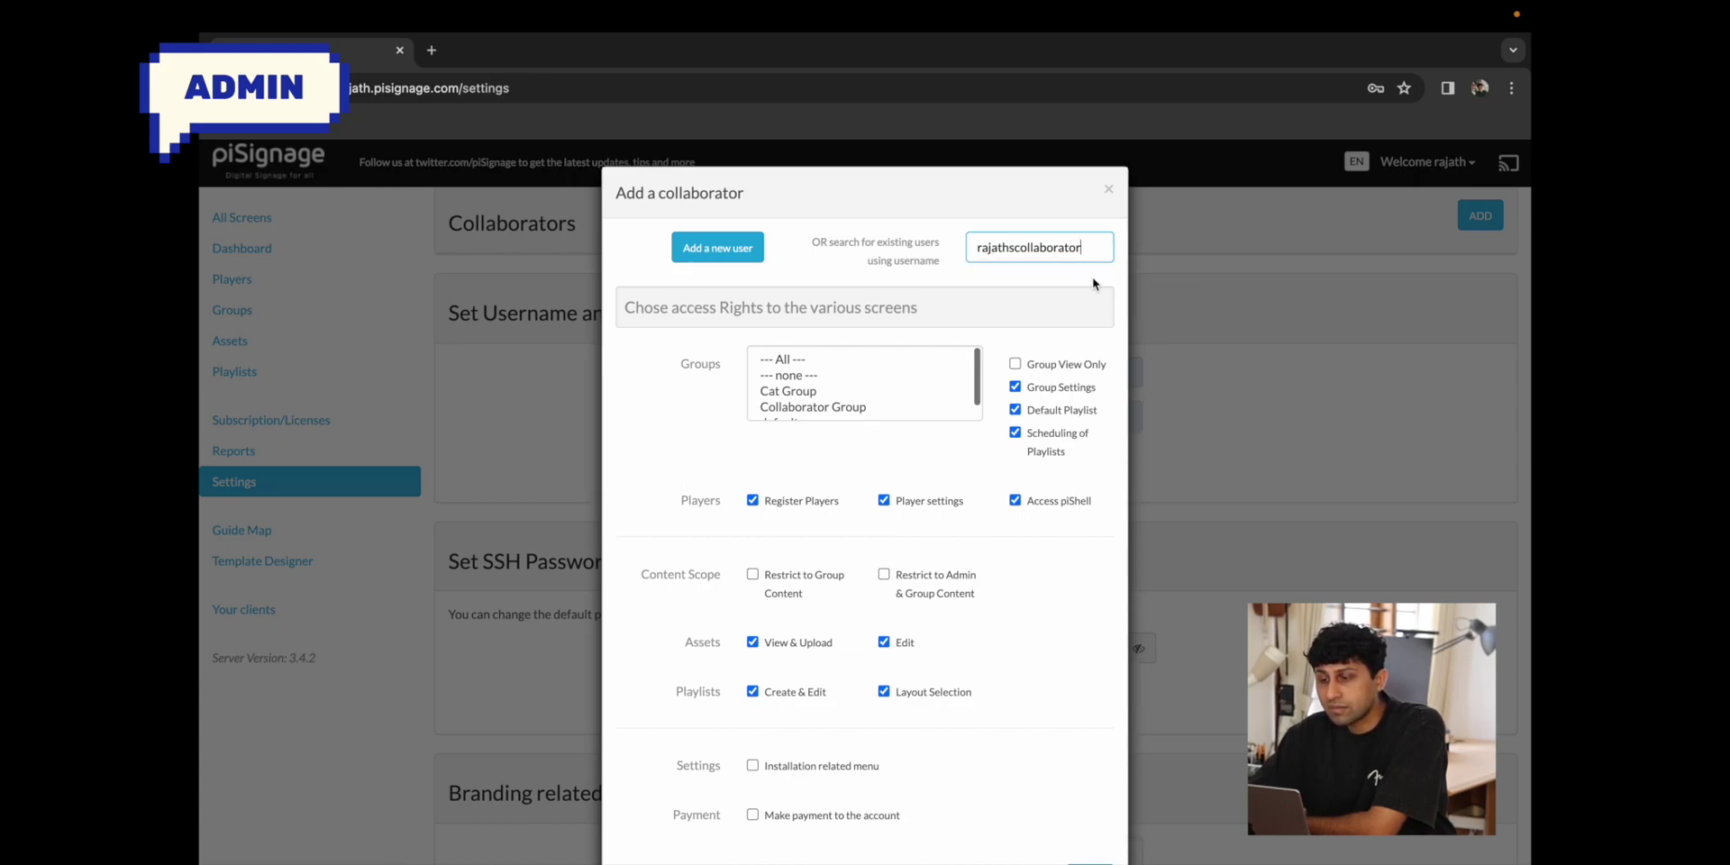
pyautogui.click(1099, 245)
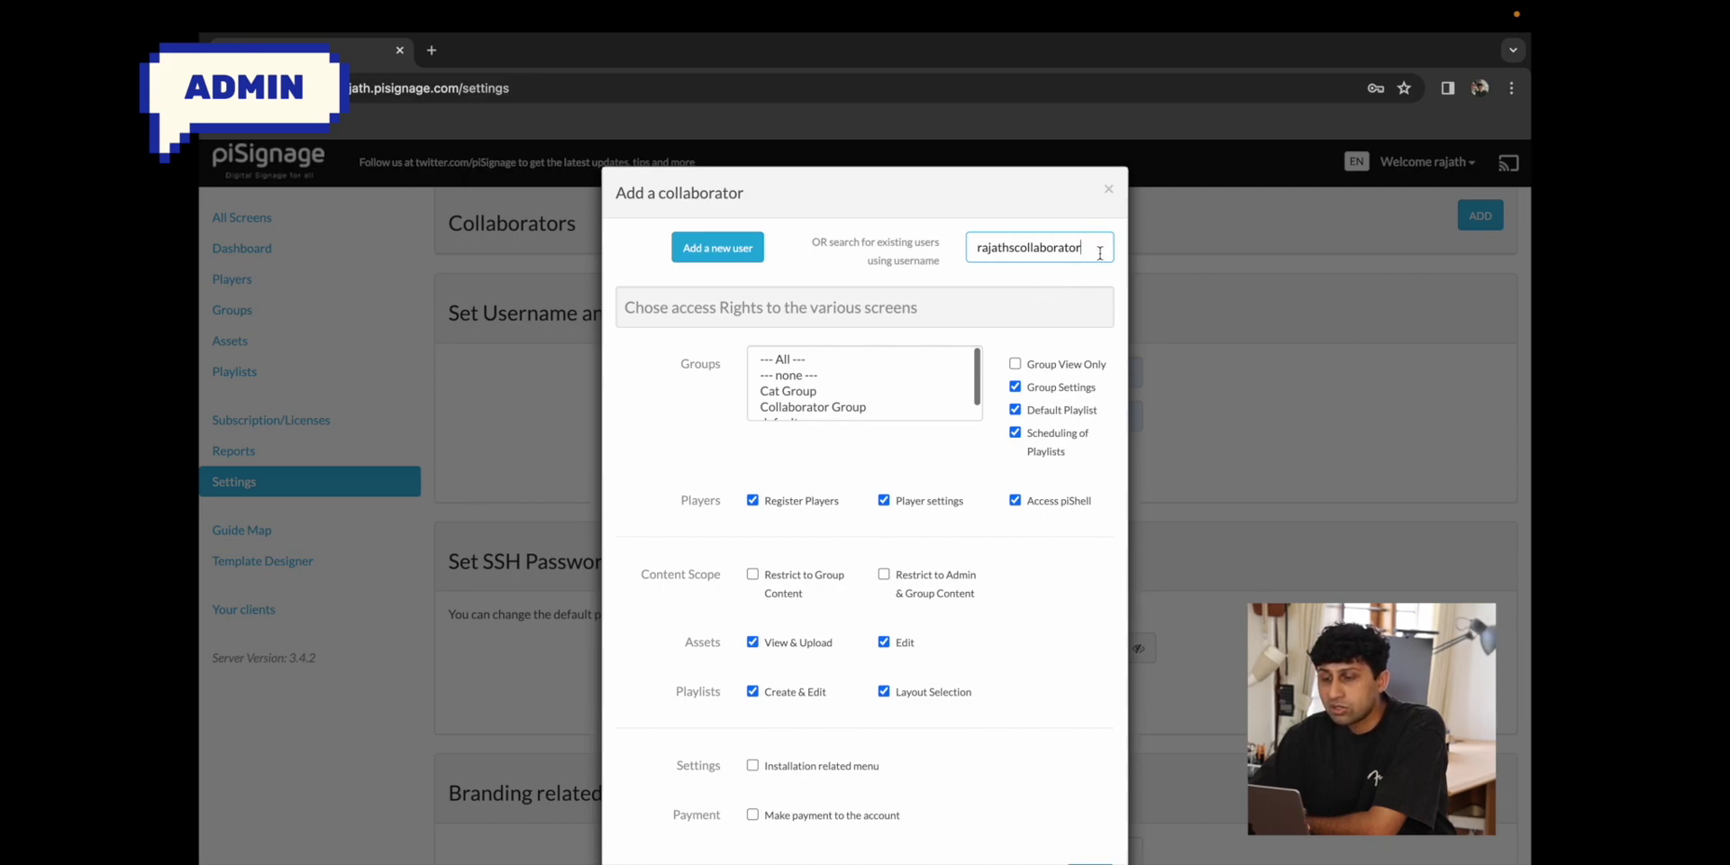
pyautogui.scroll(-2, 668, 290)
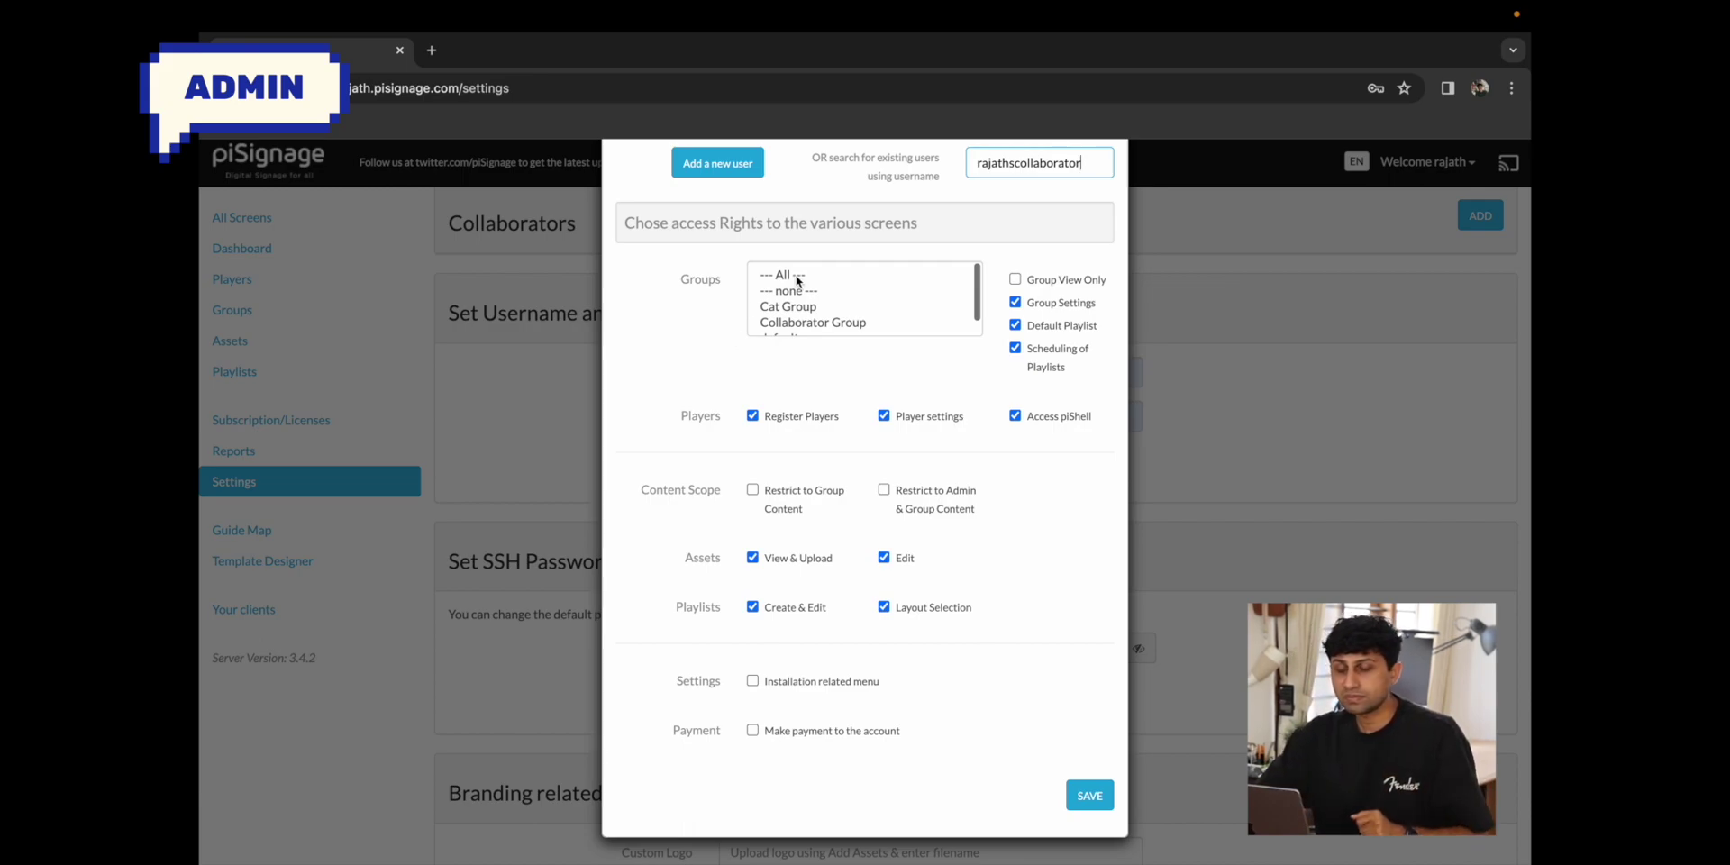
pyautogui.click(1090, 794)
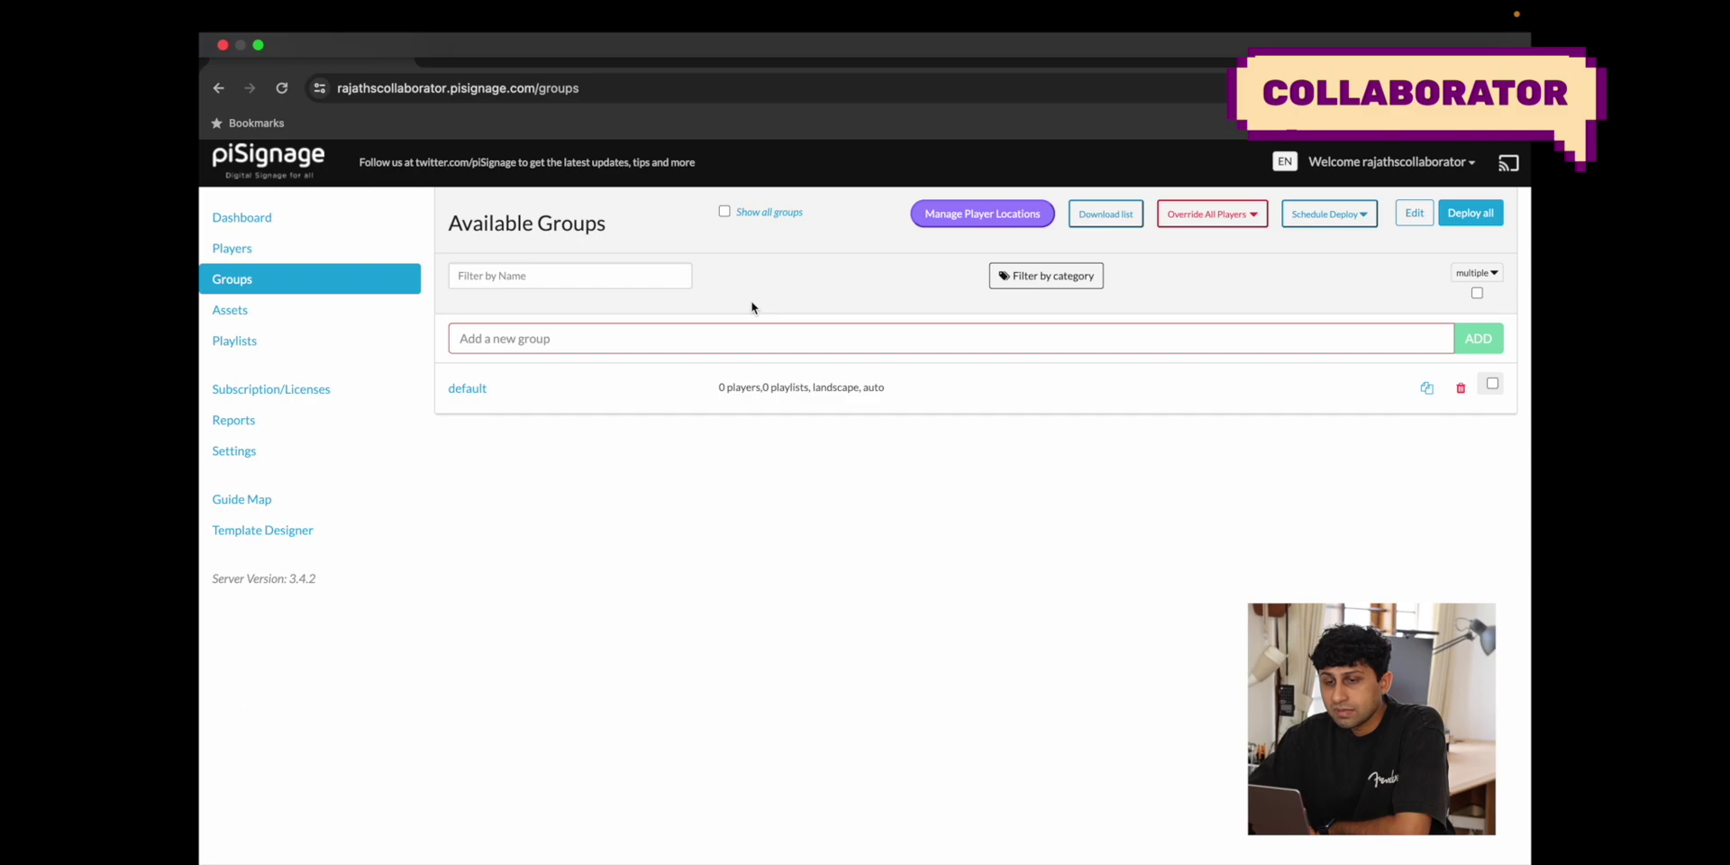
# Switch from the collaborator's own account to the admin's shared account
pyautogui.click(1455, 164)
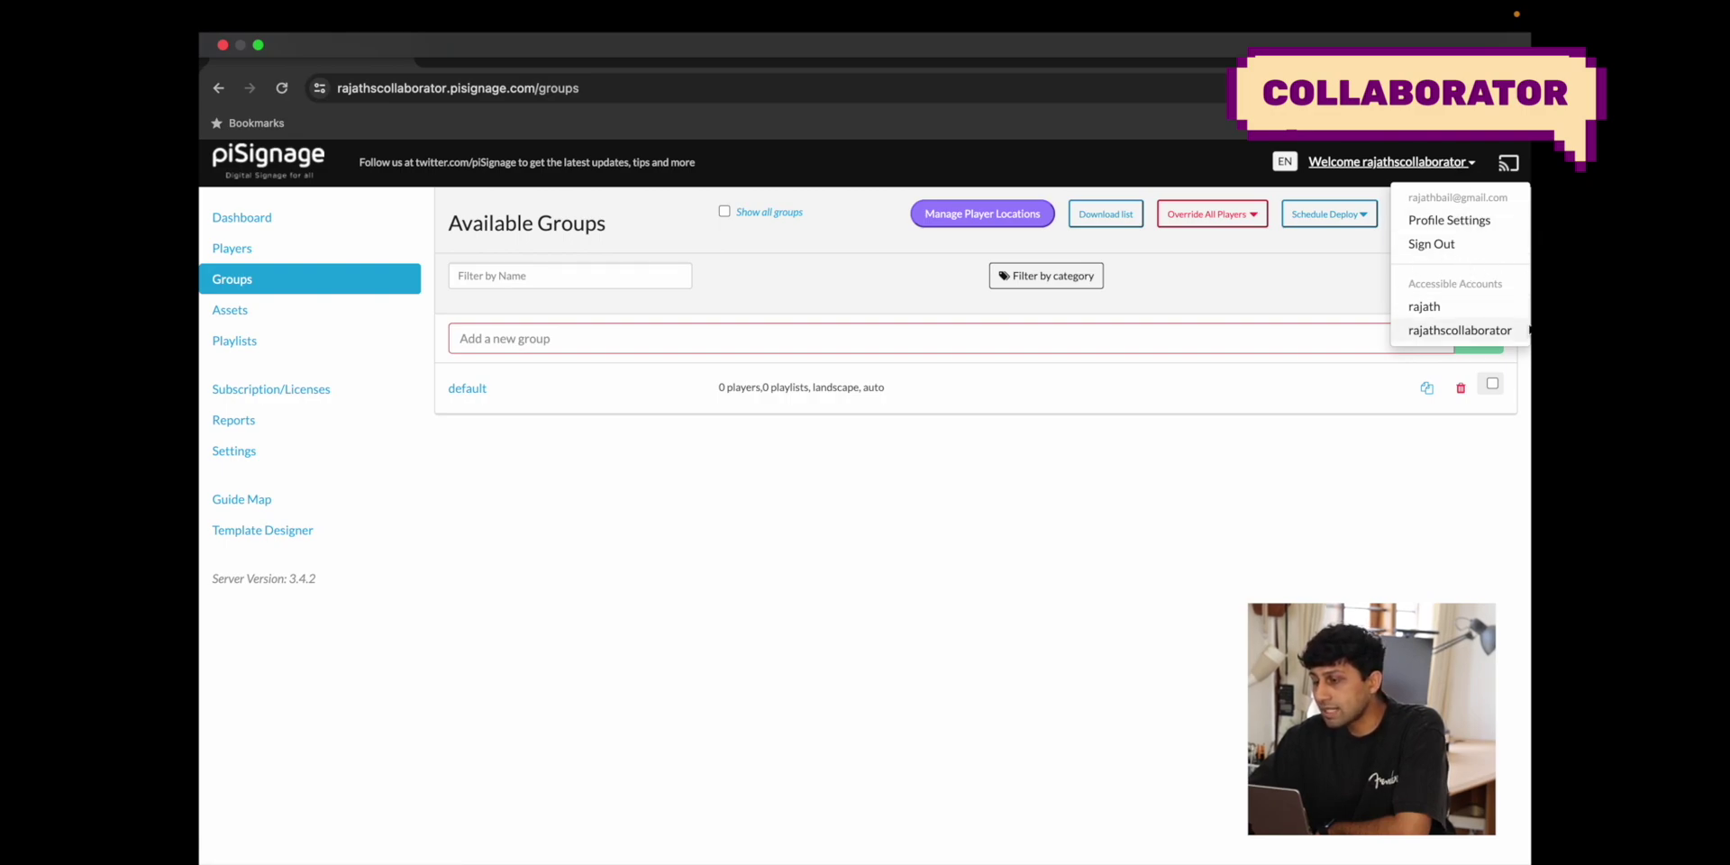
pyautogui.click(1429, 307)
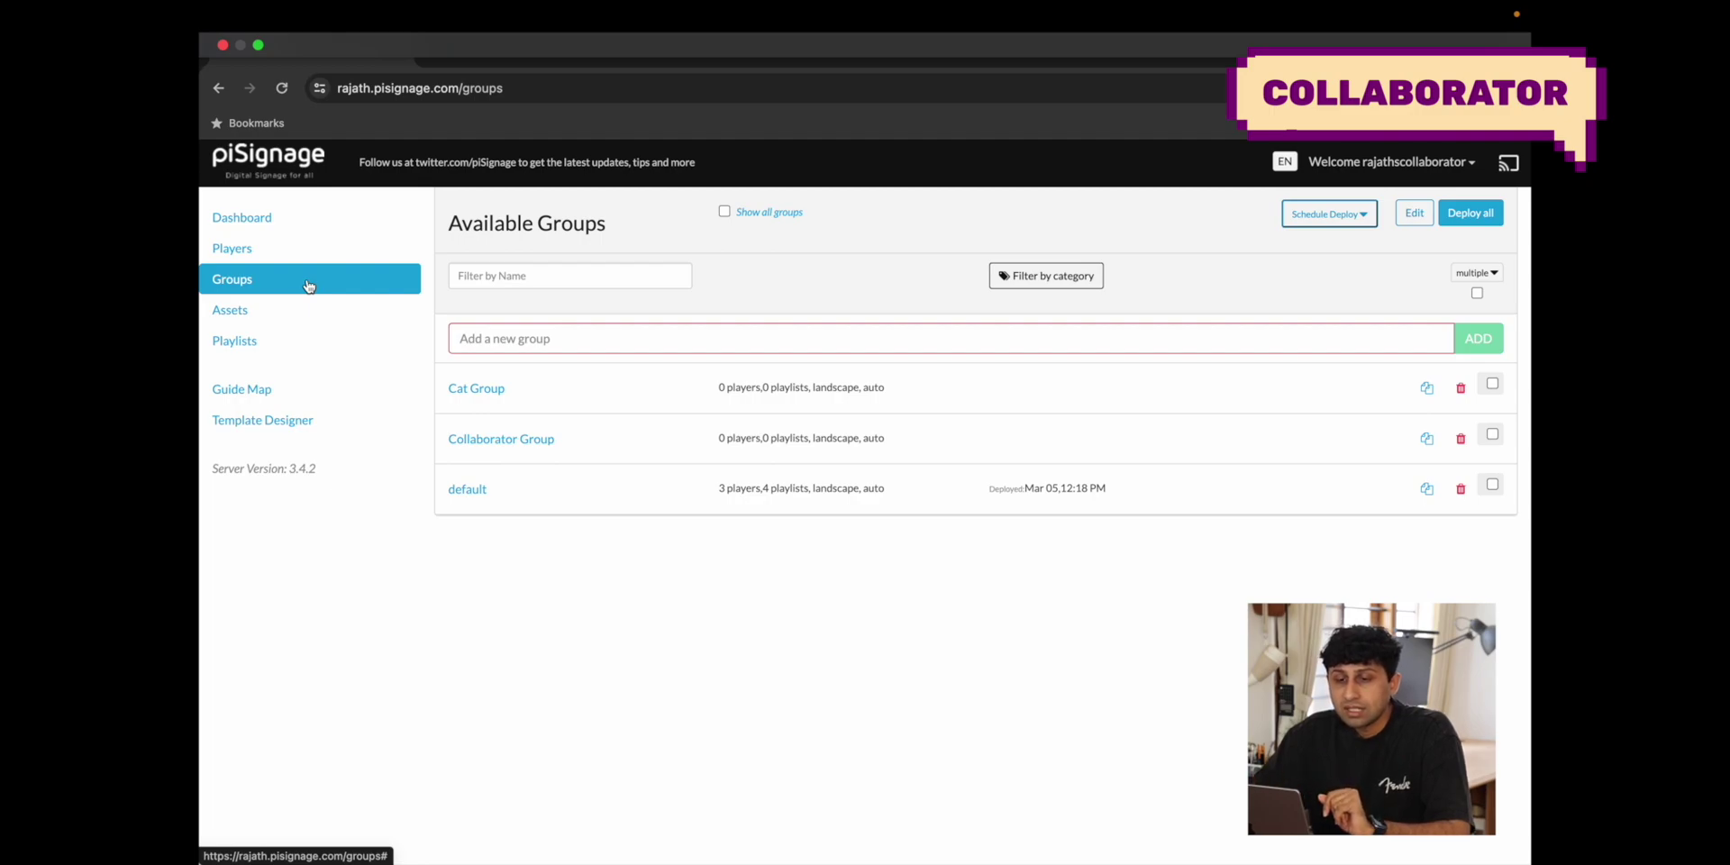
# Examine the shared account's assets, the options for adding assets, and the playlists available to the collaborator
pyautogui.click(308, 310)
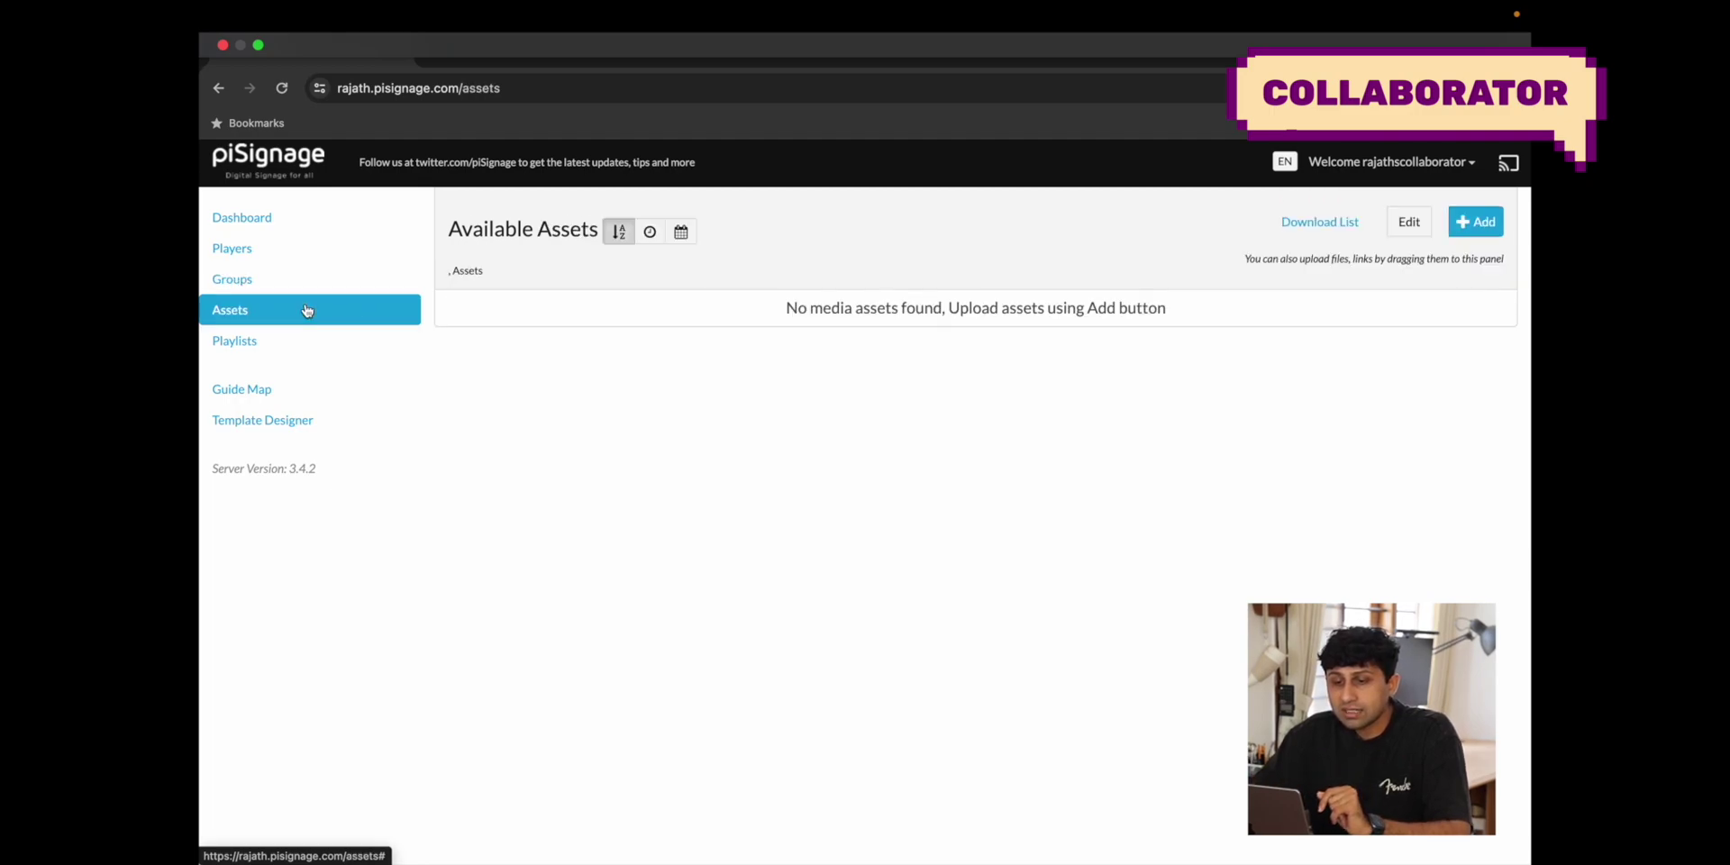
pyautogui.scroll(-2, 608, 465)
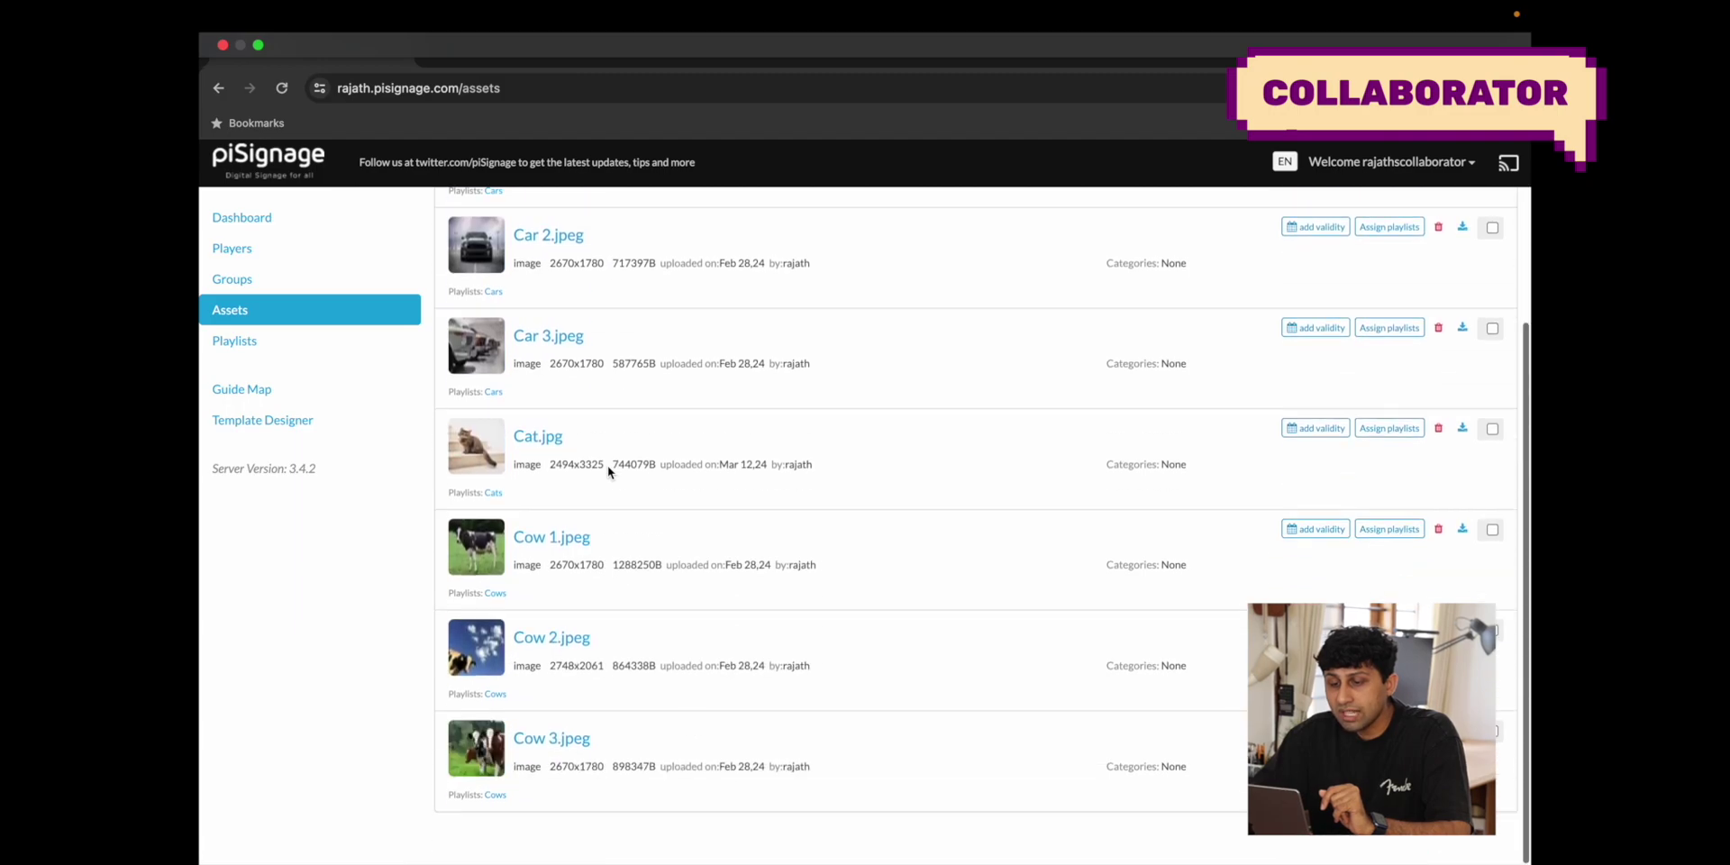
pyautogui.scroll(2, 607, 465)
pyautogui.click(1476, 221)
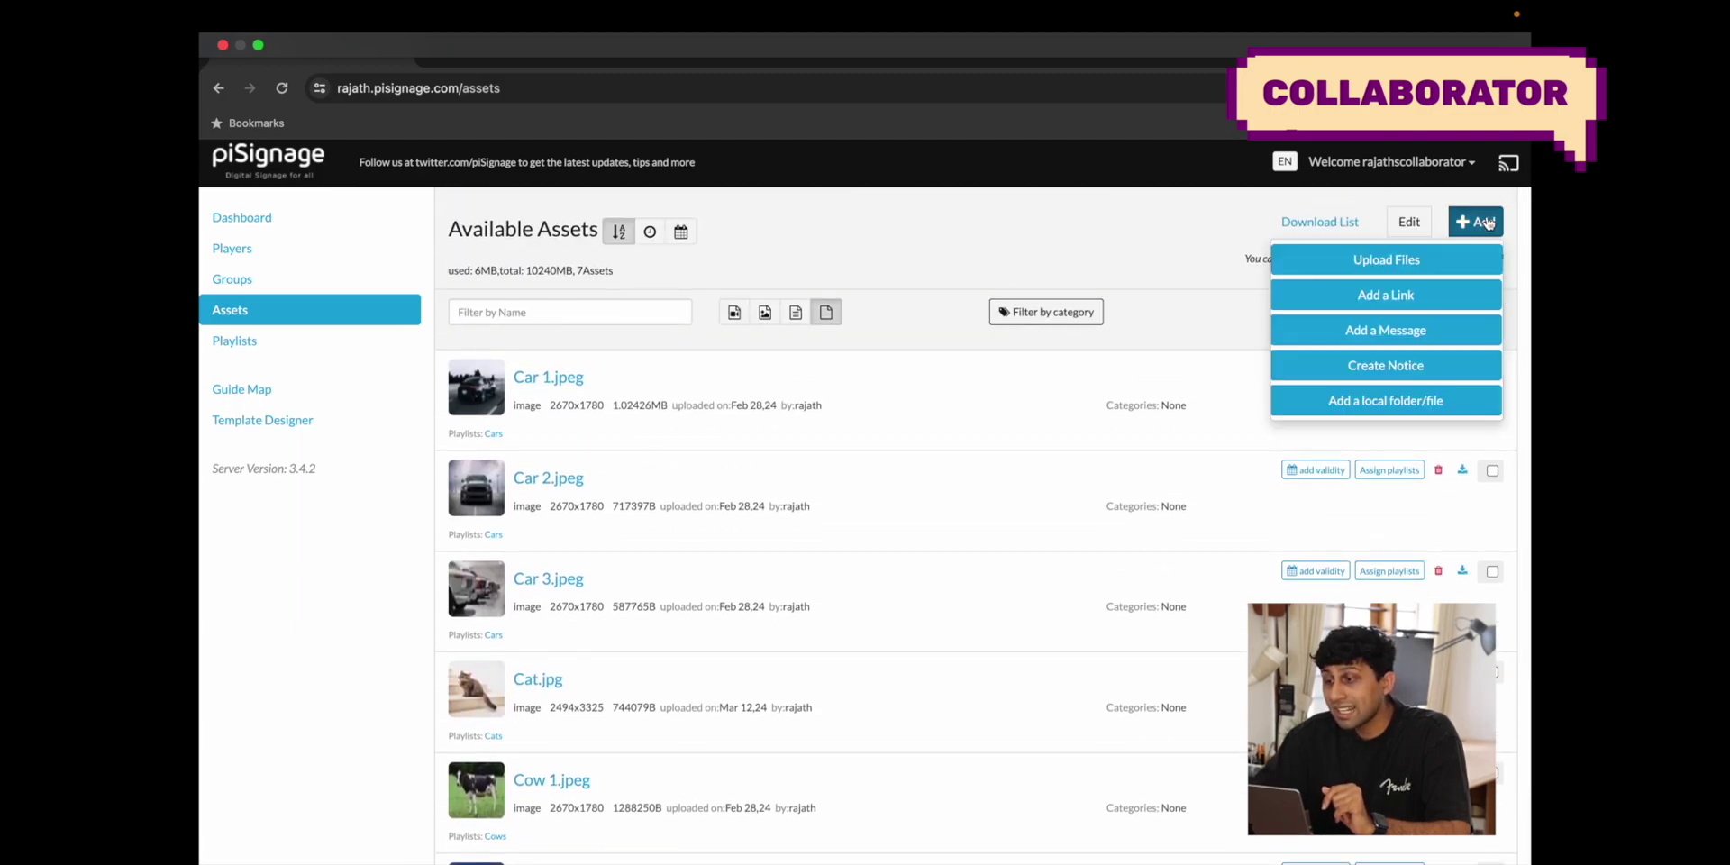
pyautogui.click(1177, 215)
pyautogui.click(281, 345)
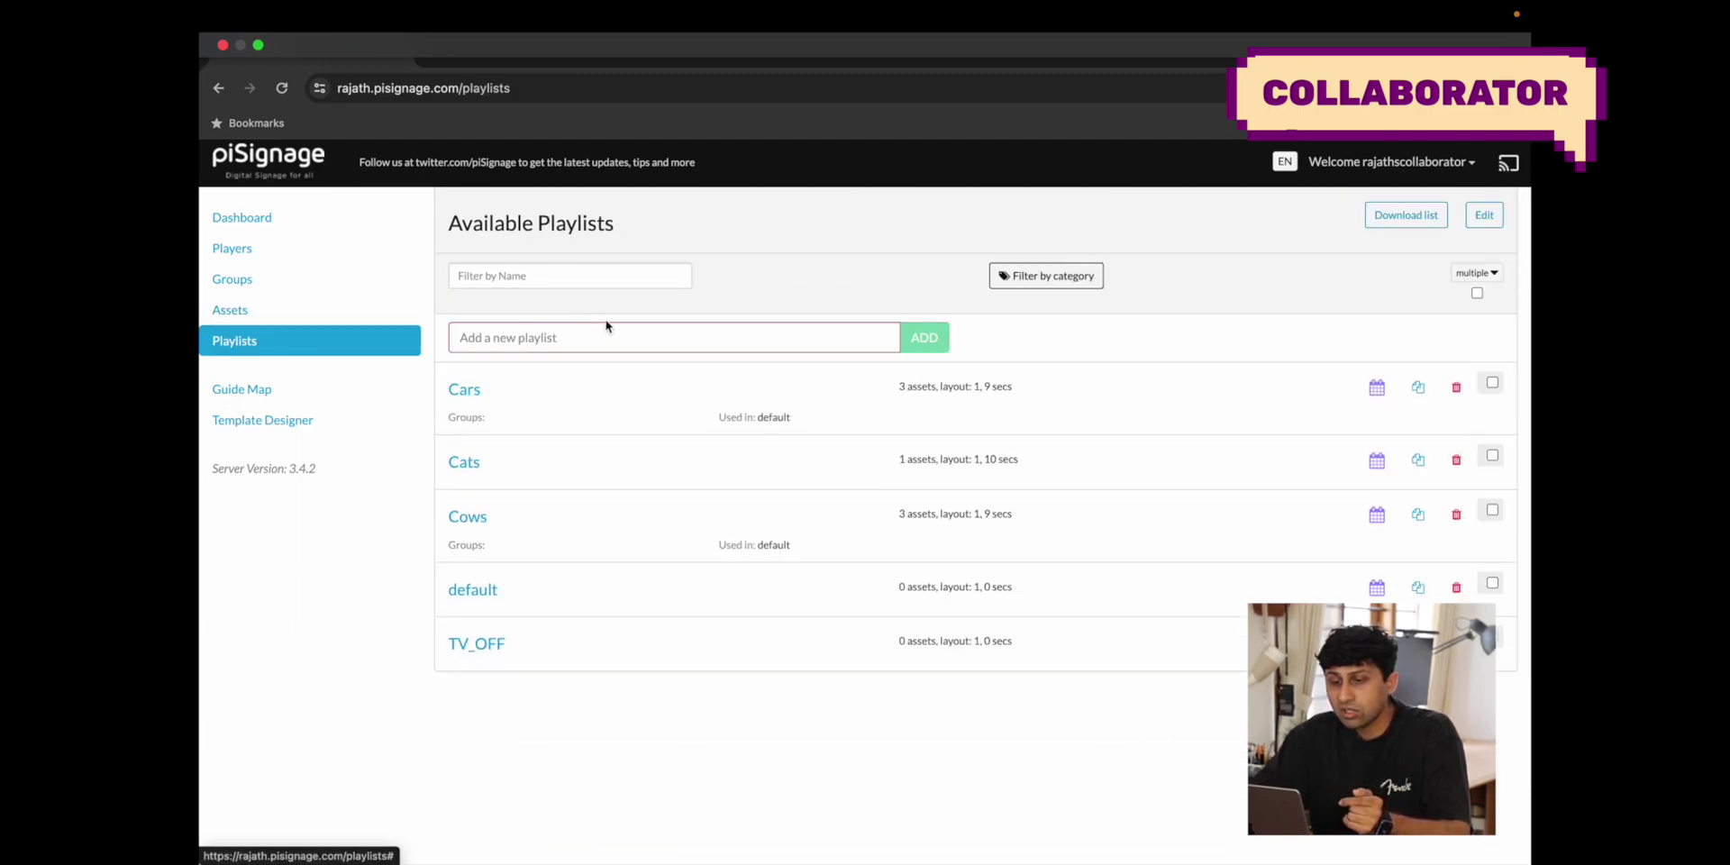
# Schedule an additional Cats playlist in Cat Group and remove that added entry
pyautogui.click(281, 279)
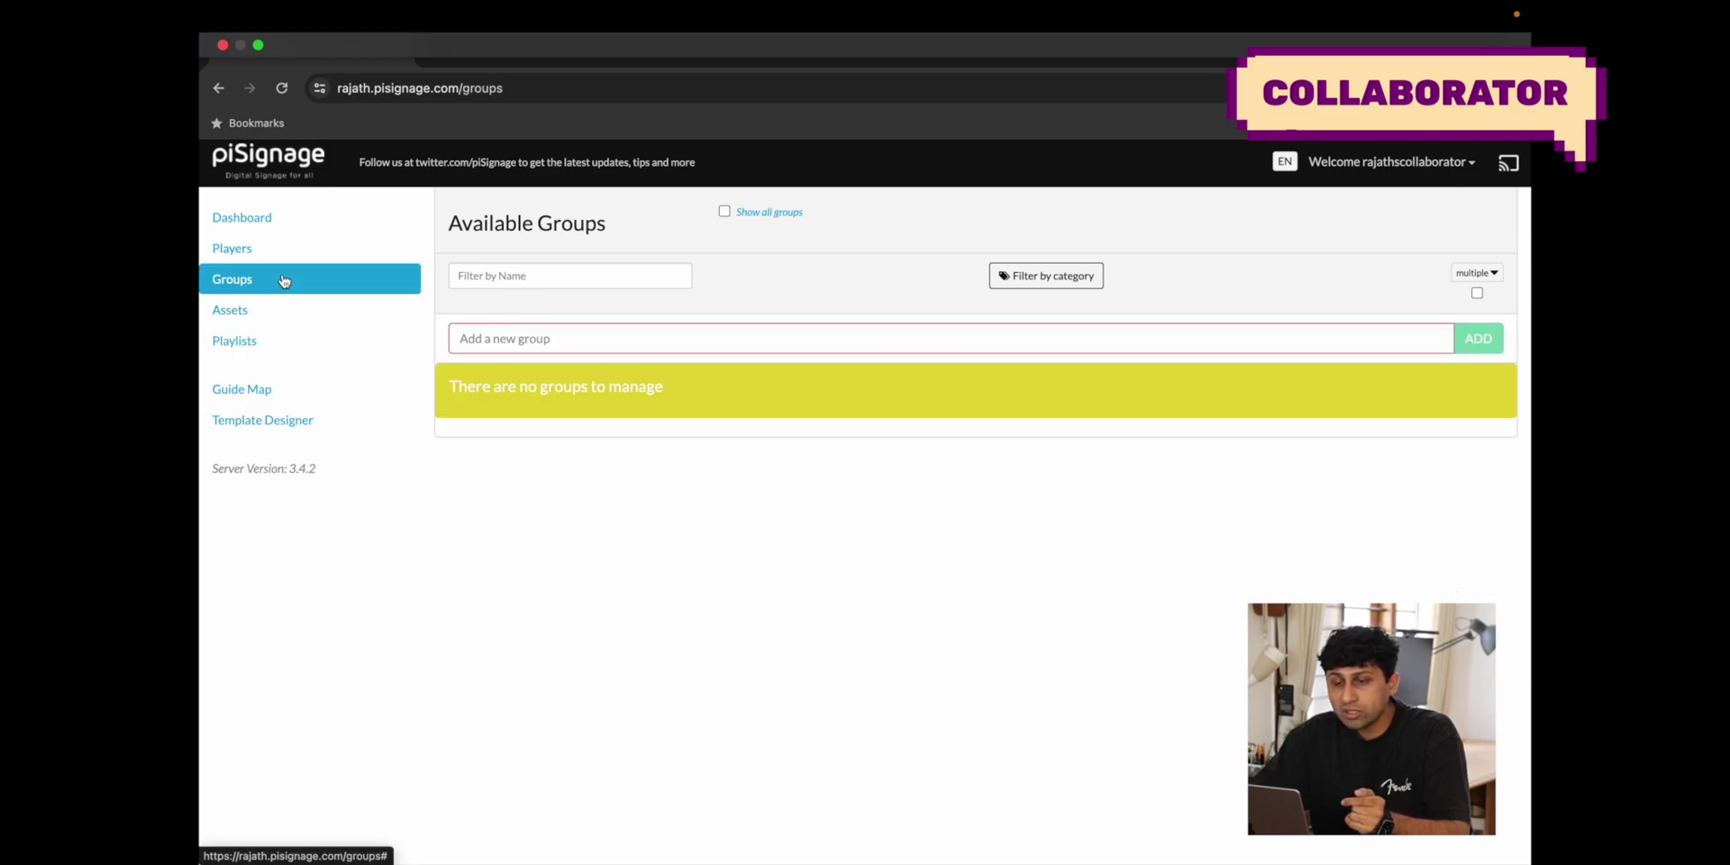
pyautogui.click(483, 390)
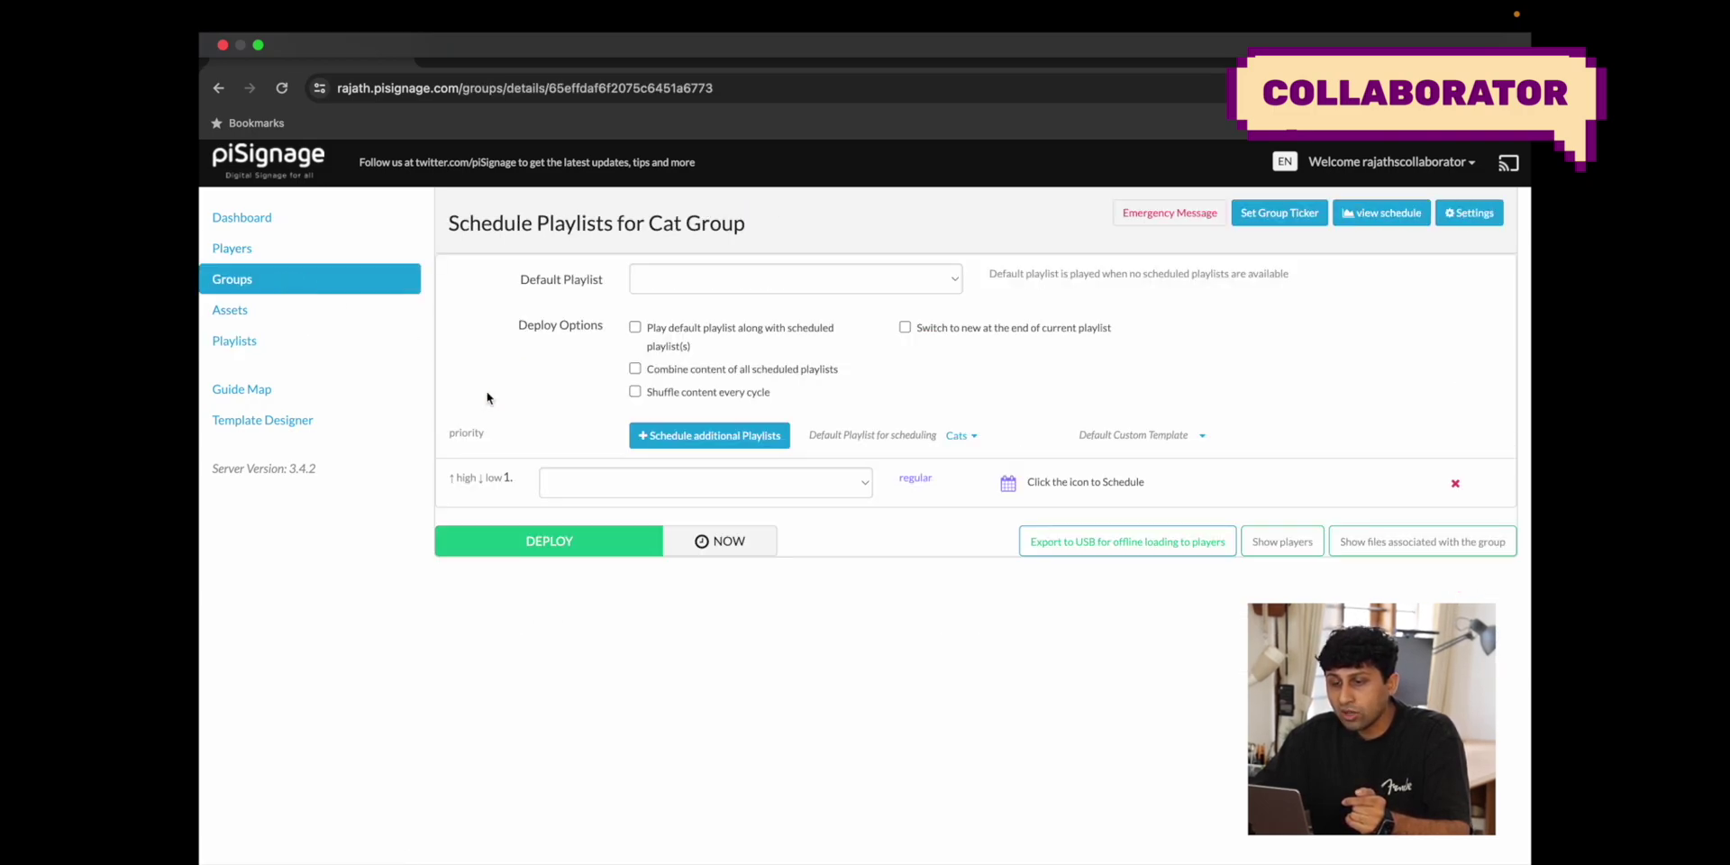
pyautogui.click(757, 440)
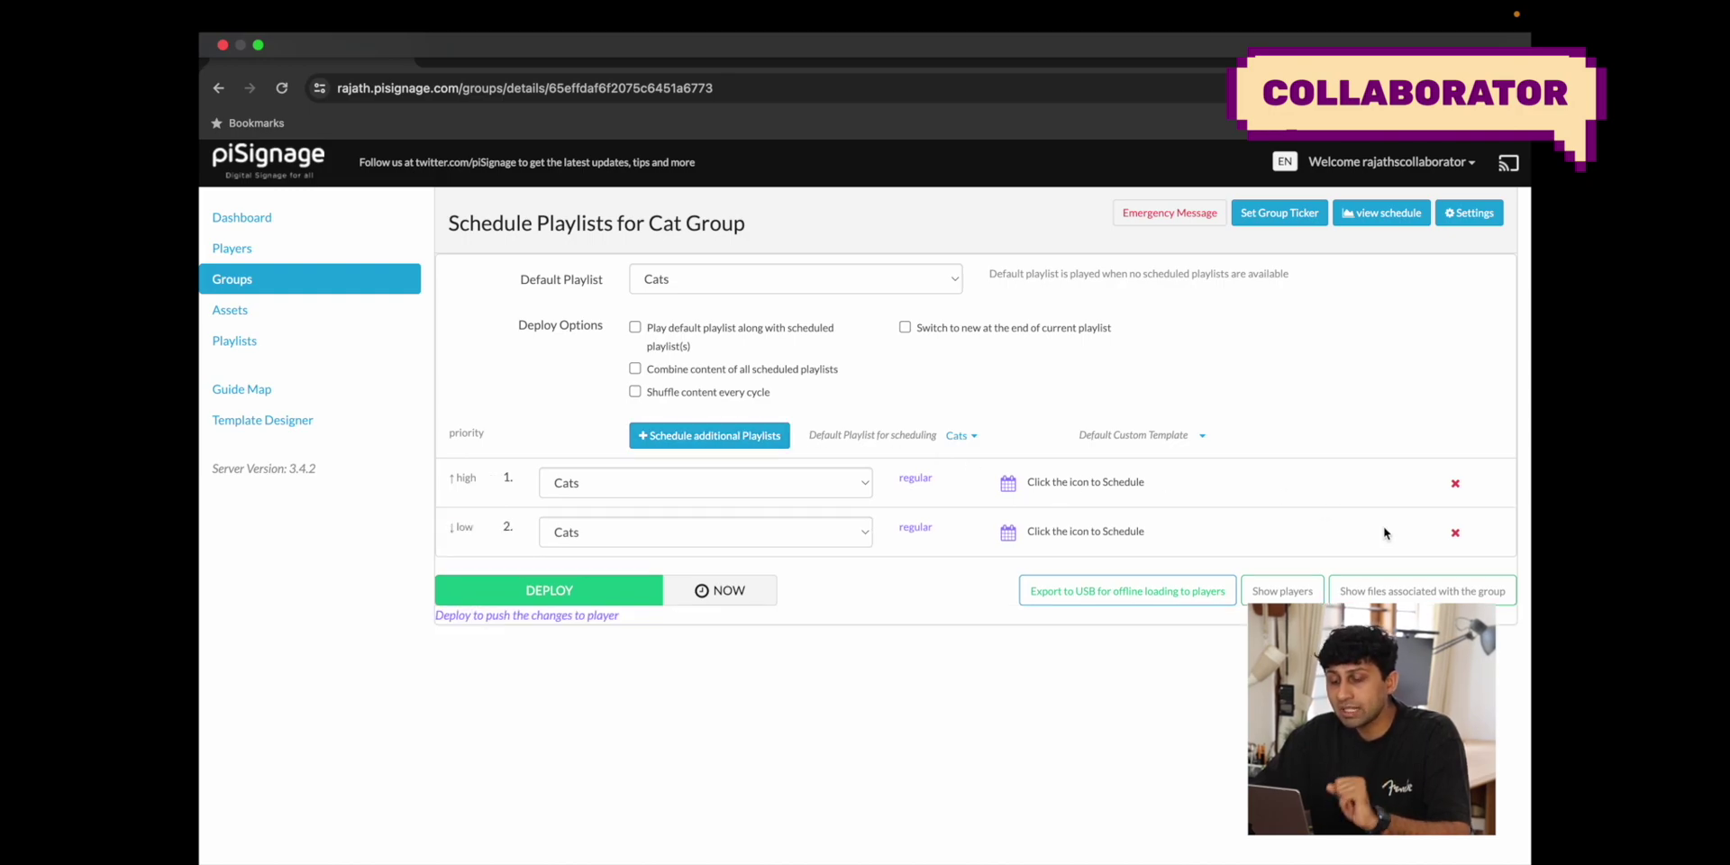
pyautogui.click(1455, 534)
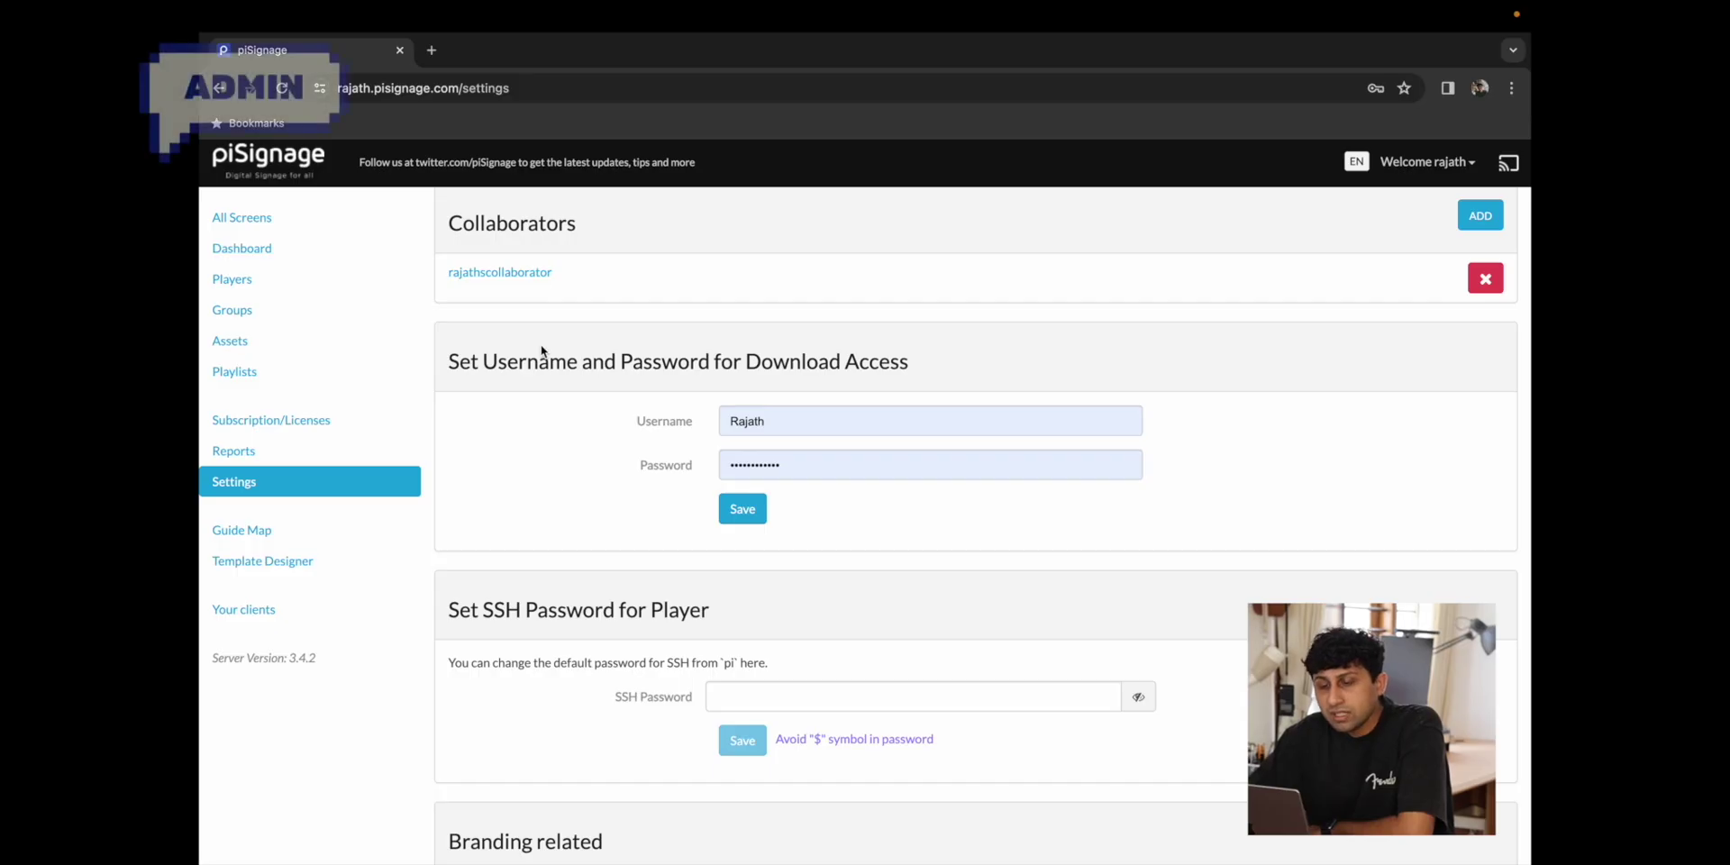
# In the admin account, edit the collaborator's access rights and limit group access to Cat Group
pyautogui.click(519, 280)
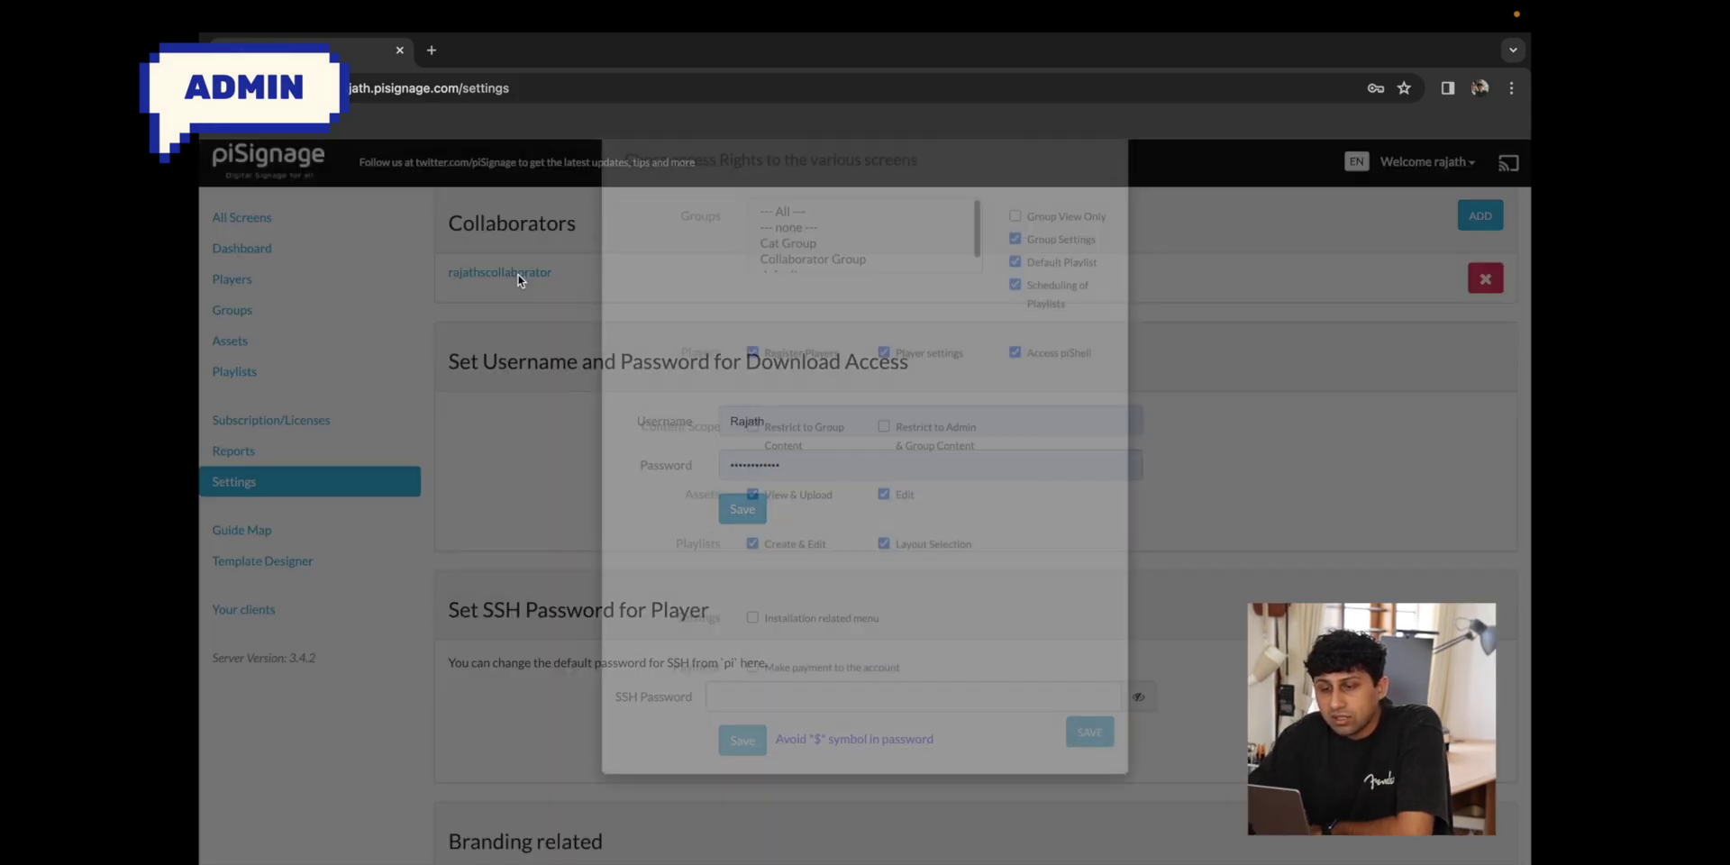
pyautogui.scroll(-1, 923, 416)
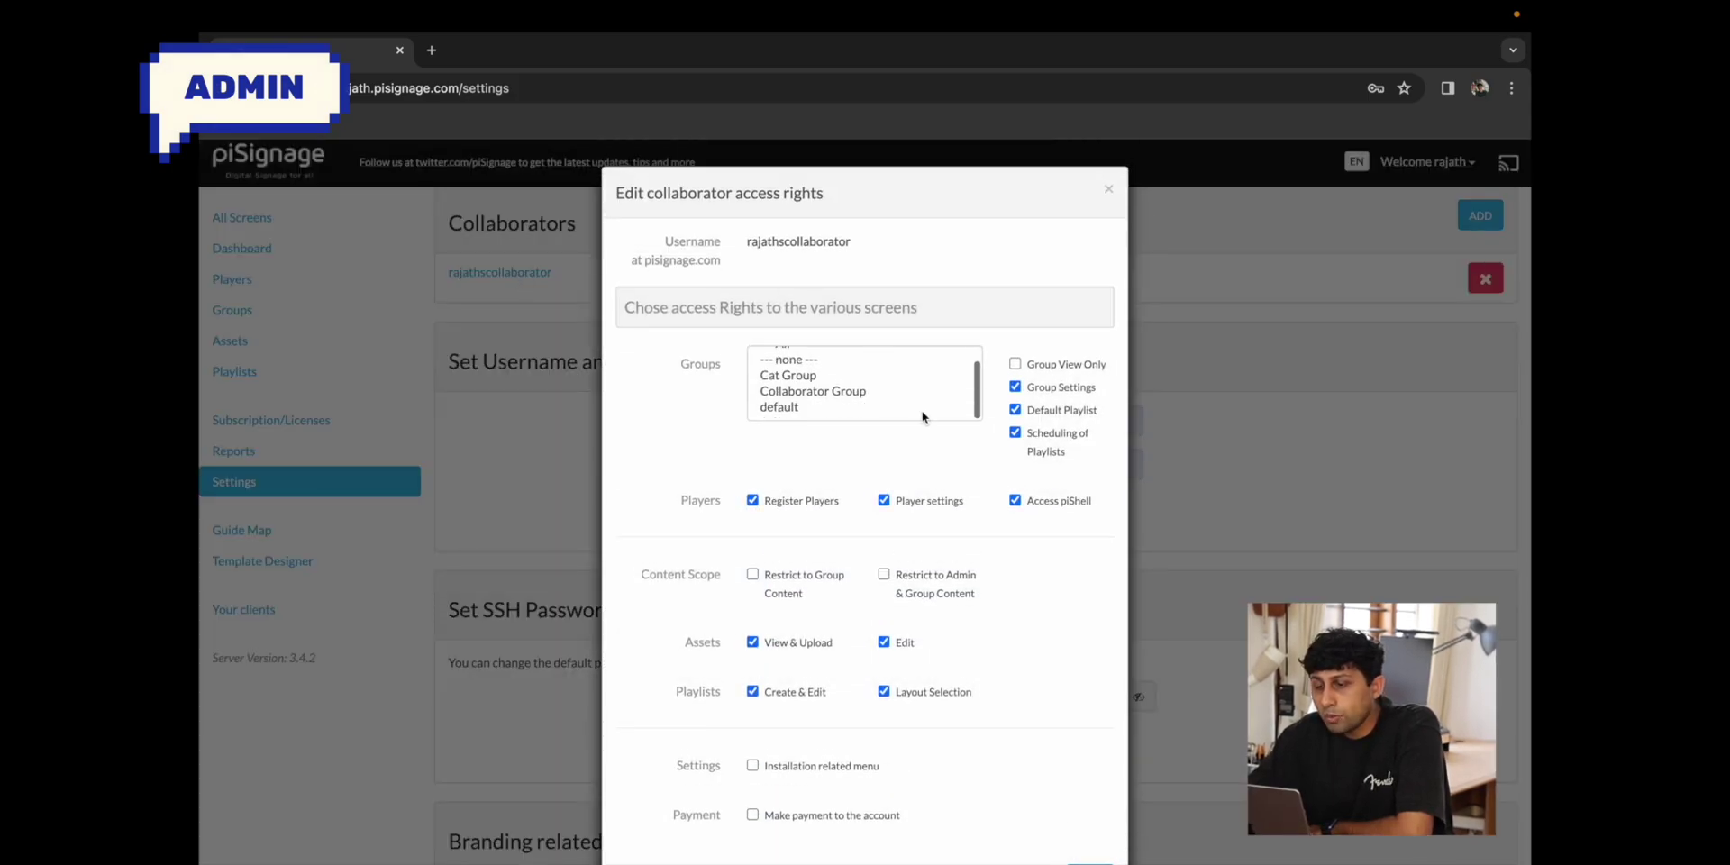
pyautogui.scroll(1, 923, 417)
pyautogui.scroll(-1, 1030, 505)
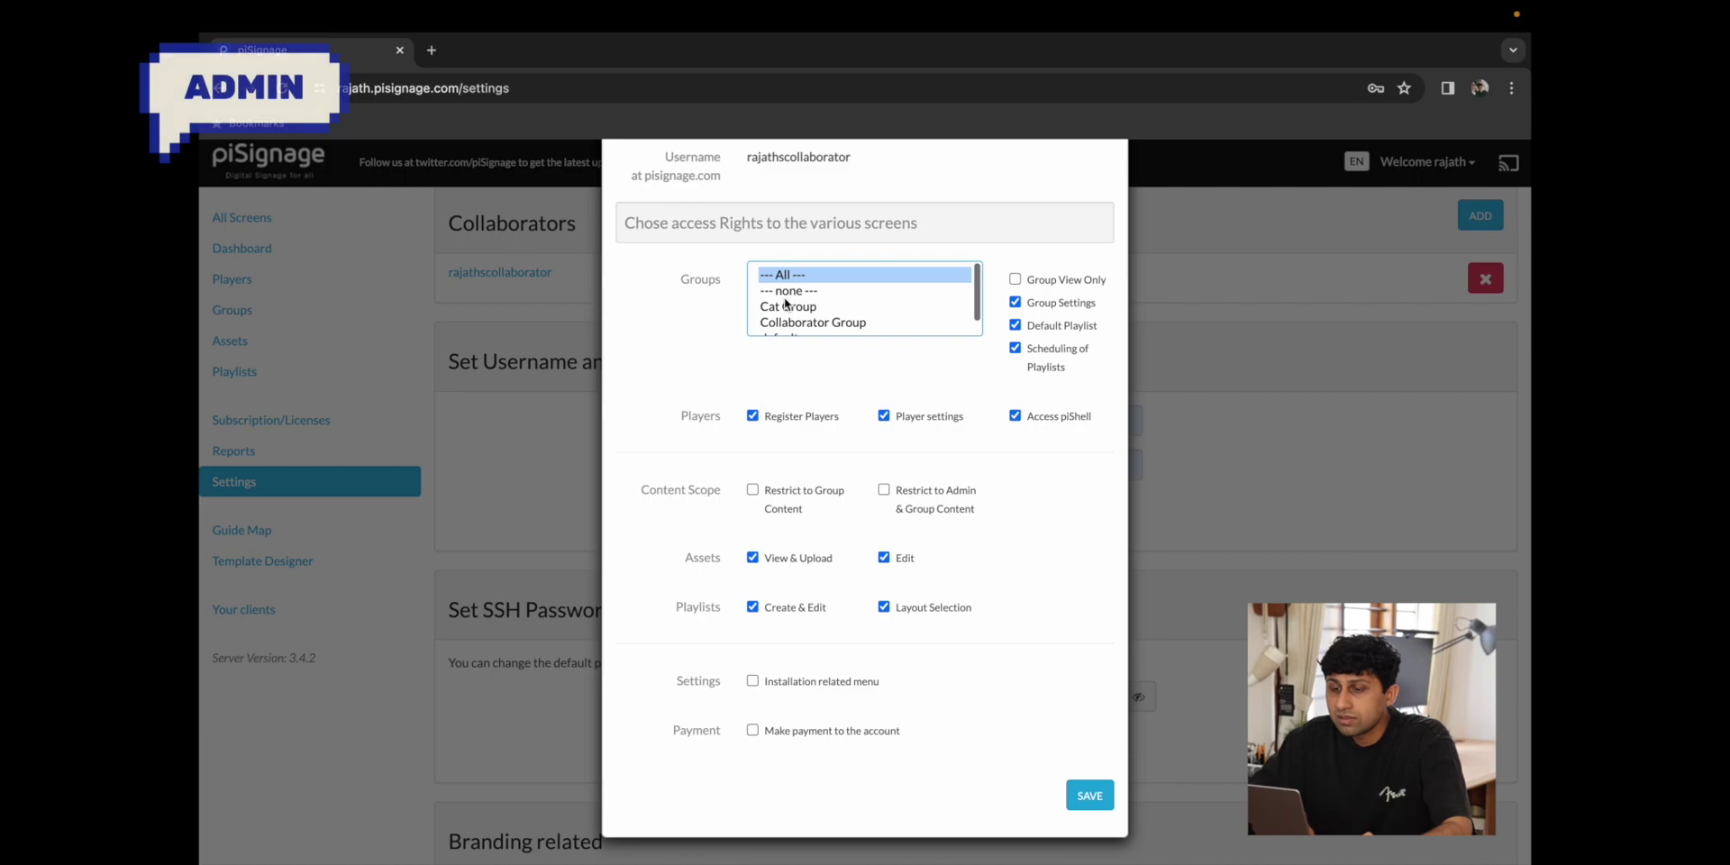
pyautogui.click(789, 294)
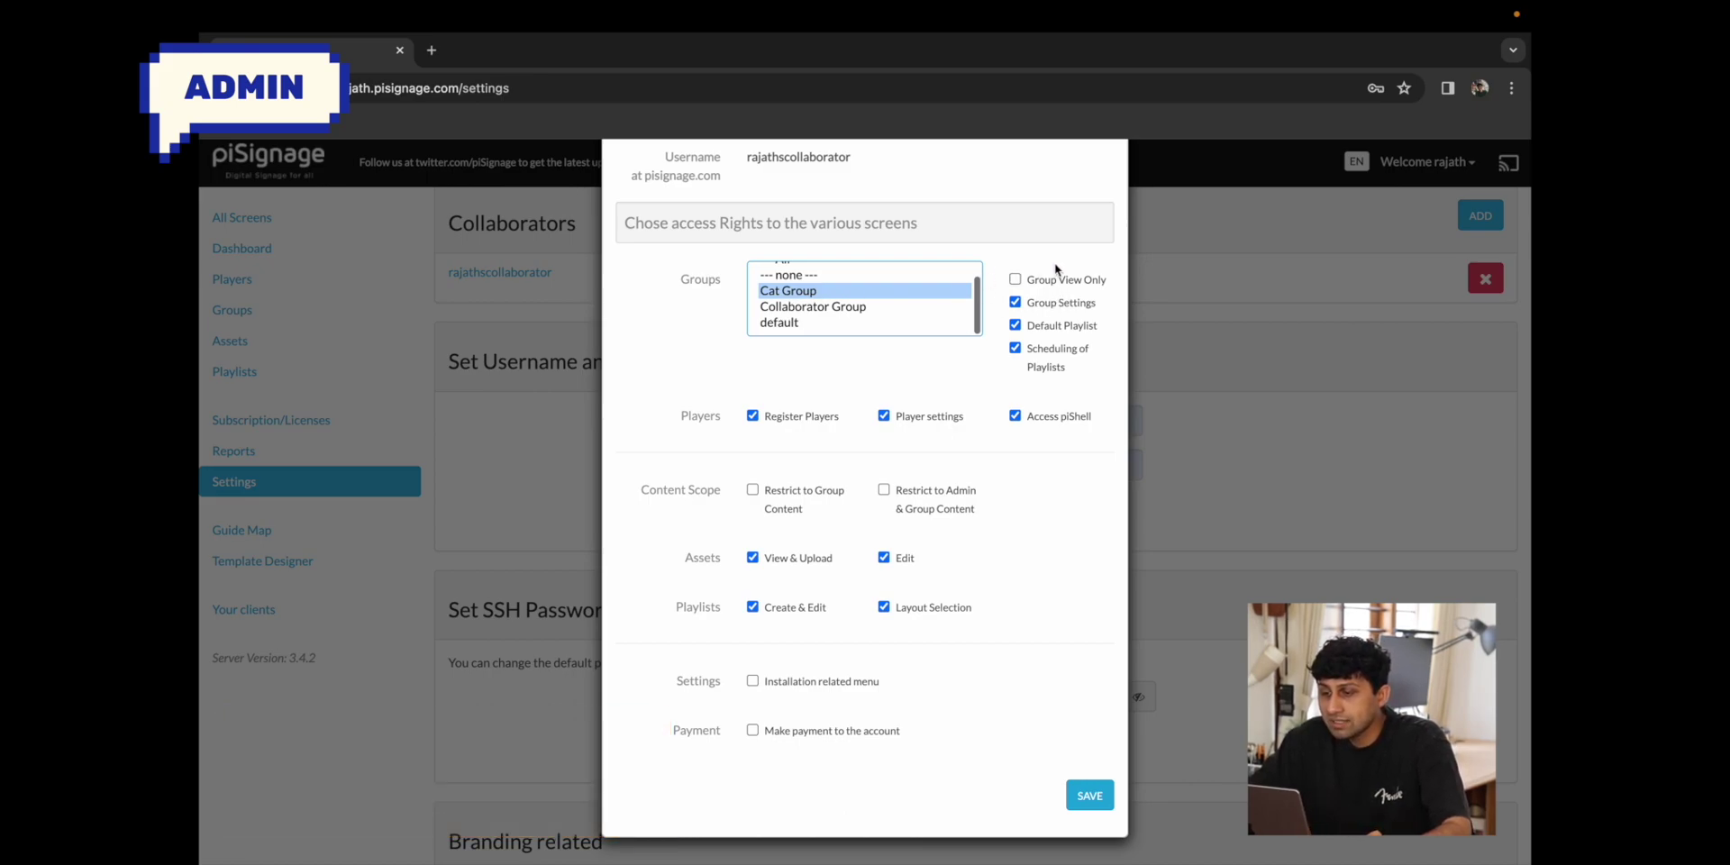
# Try toggling the Group View Only, Scheduling of Playlists and Group Settings rights for the collaborator
pyautogui.click(1016, 280)
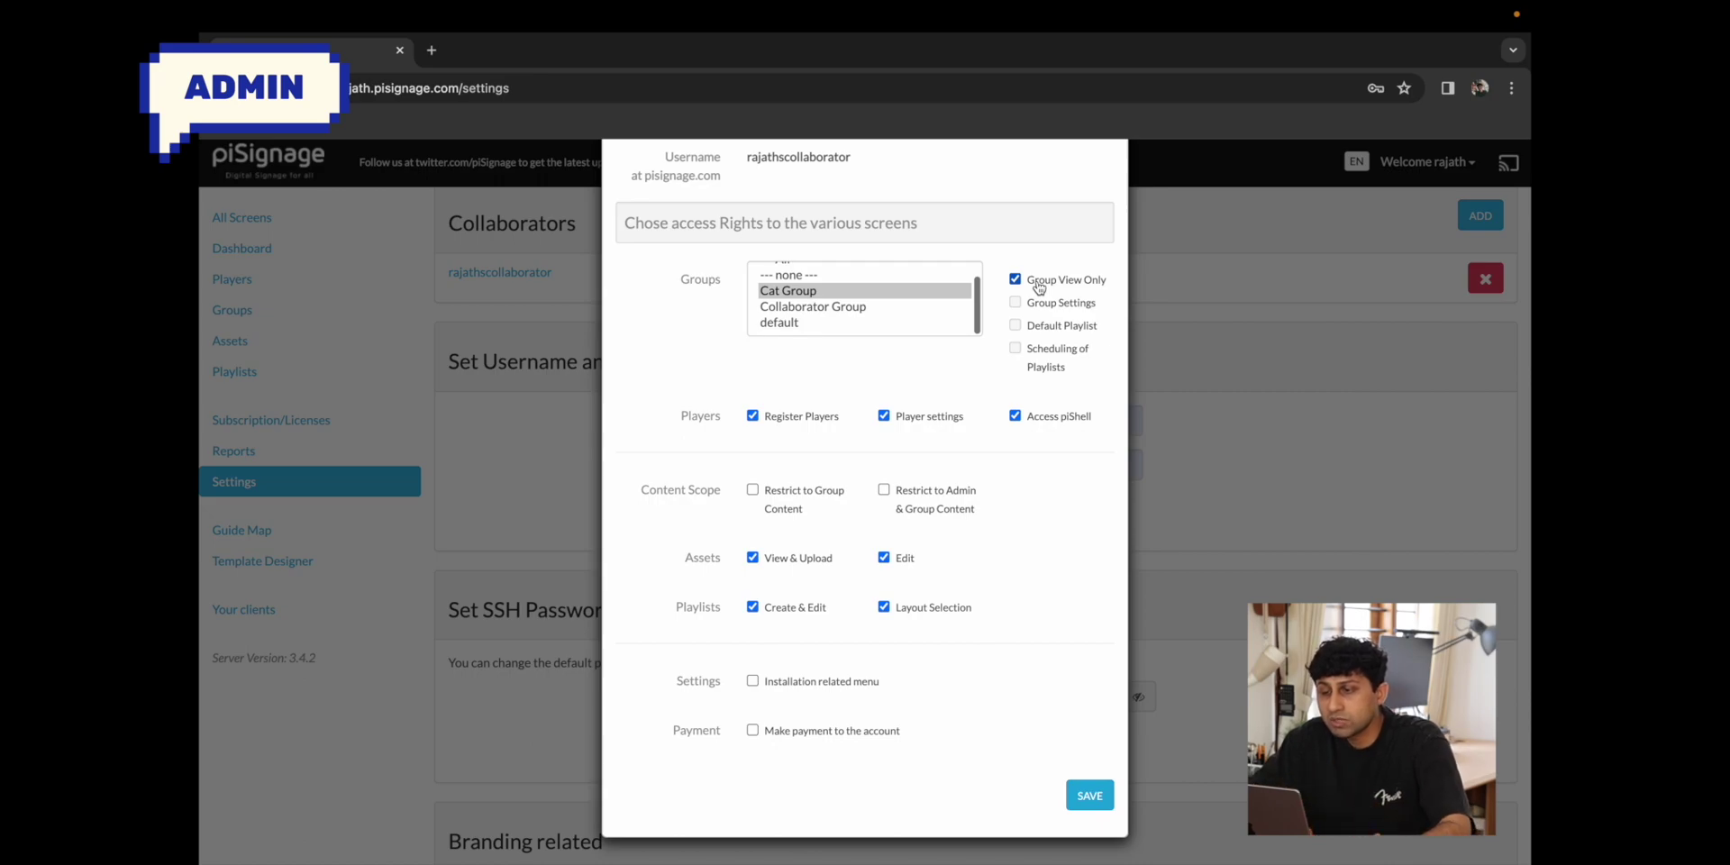
pyautogui.click(1015, 280)
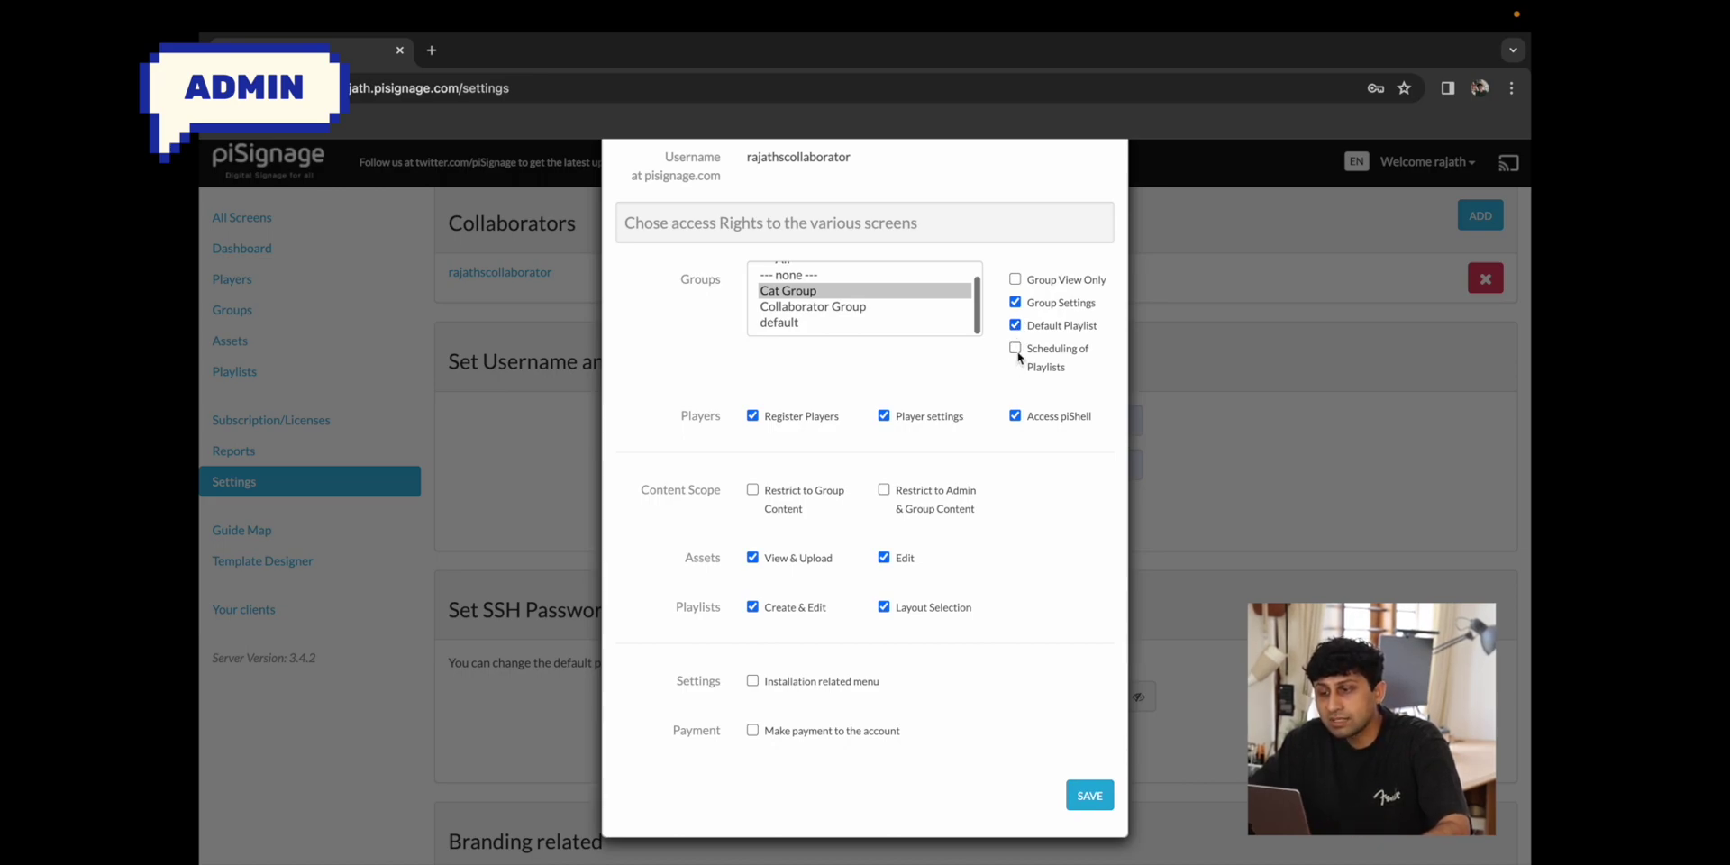
pyautogui.click(1016, 349)
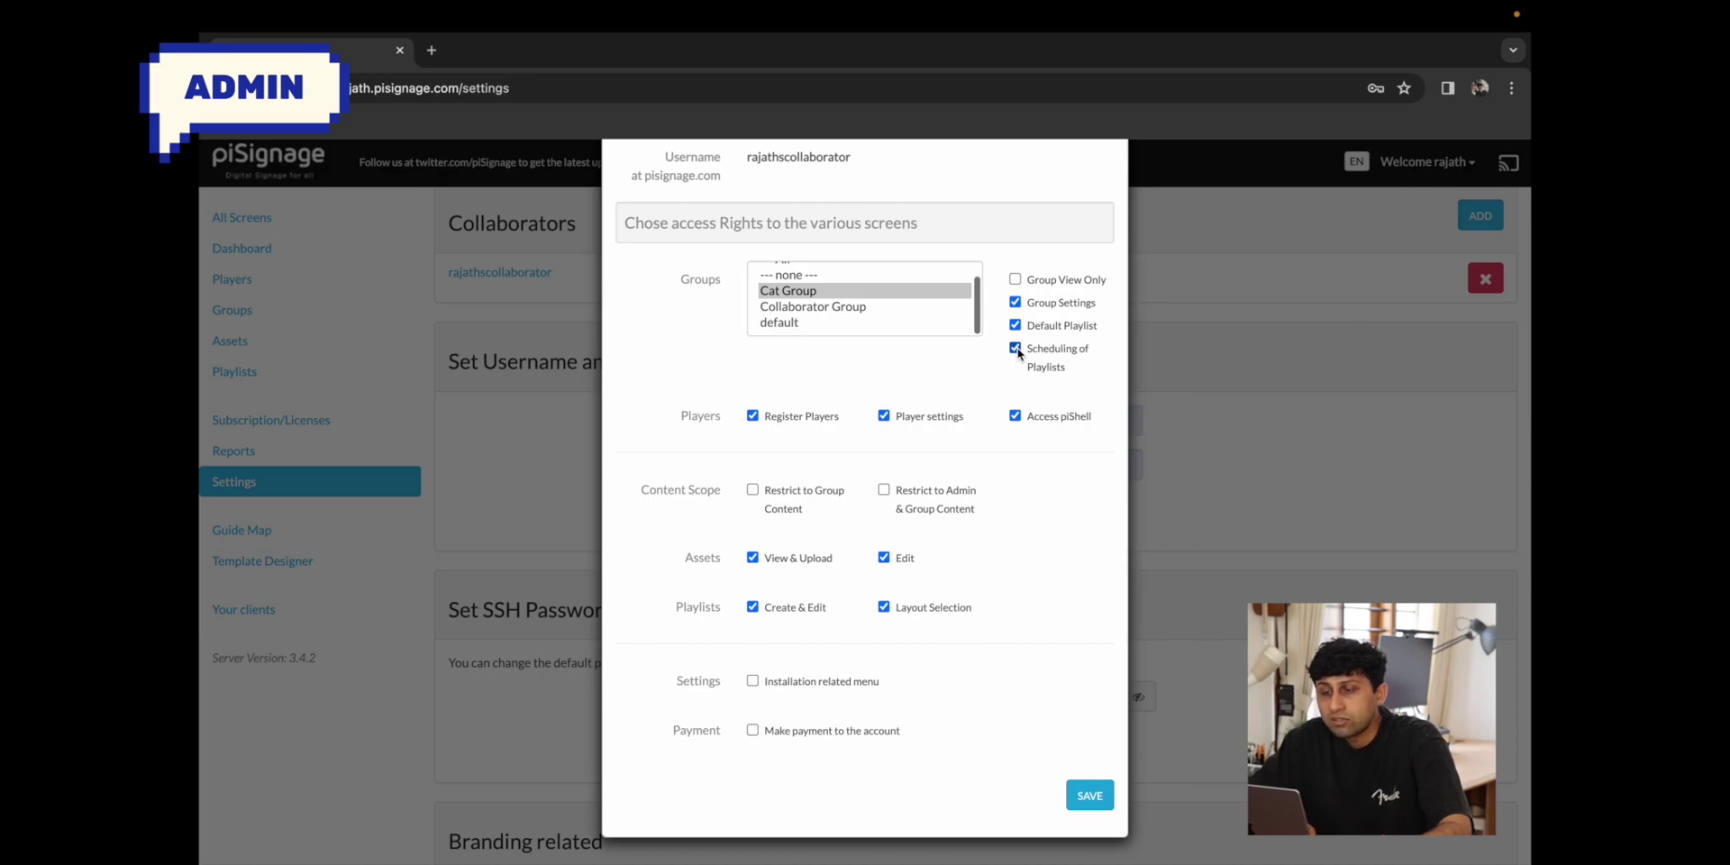
pyautogui.click(1016, 302)
# Restrict the collaborator's group rights to Group View Only and save the access rights
pyautogui.click(1016, 280)
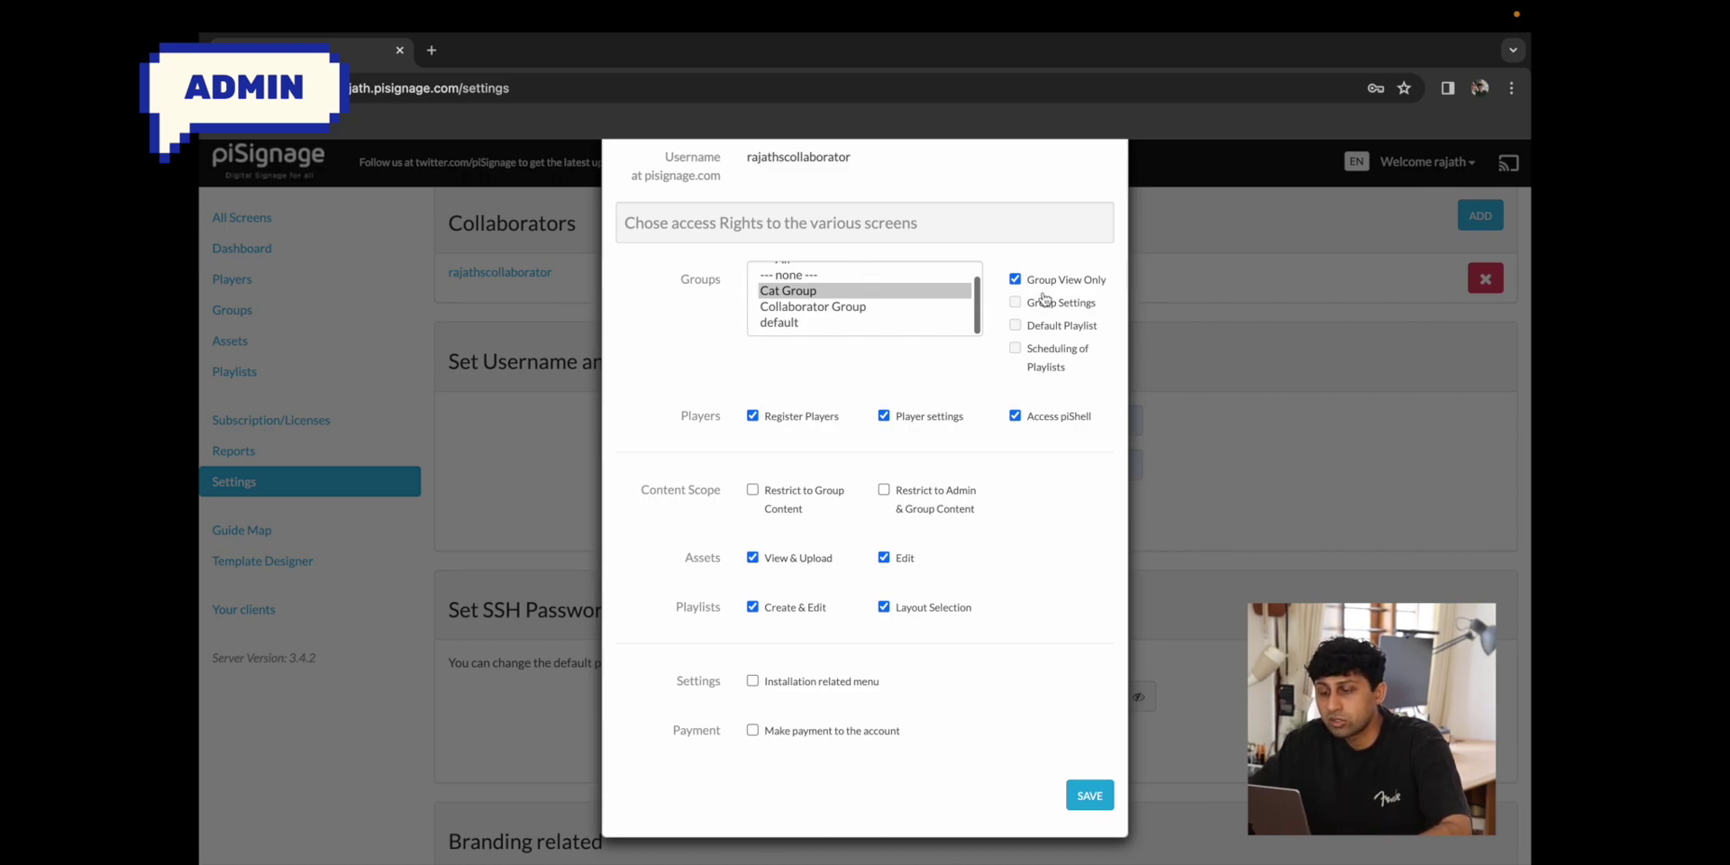
pyautogui.click(1083, 799)
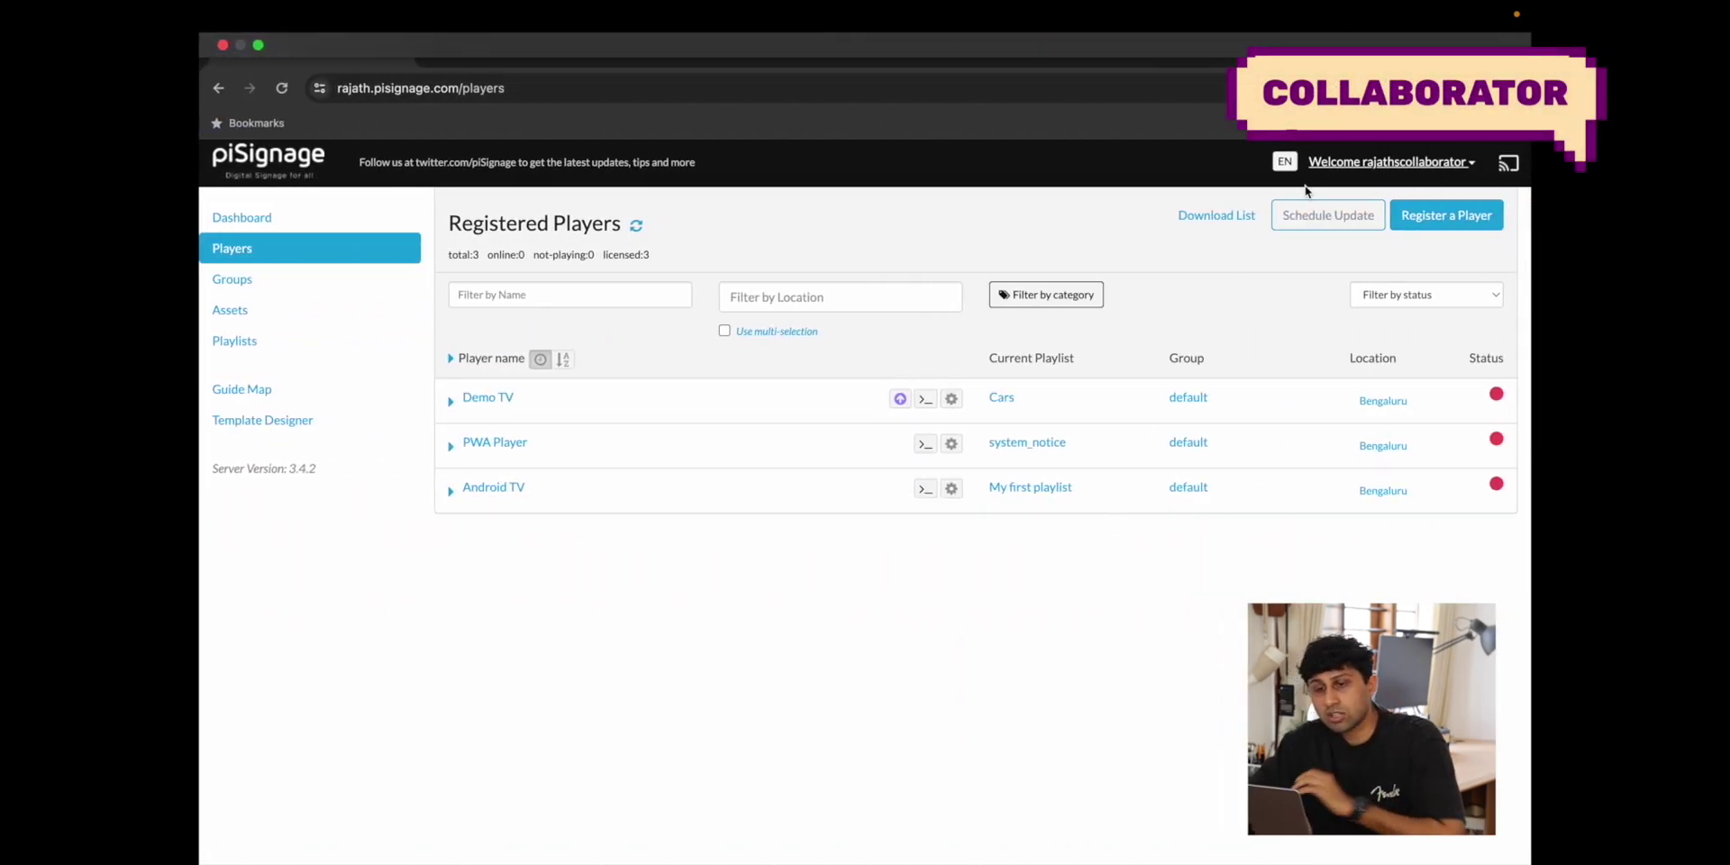
# As the collaborator, check which groups are accessible and open Cat Group
pyautogui.click(245, 287)
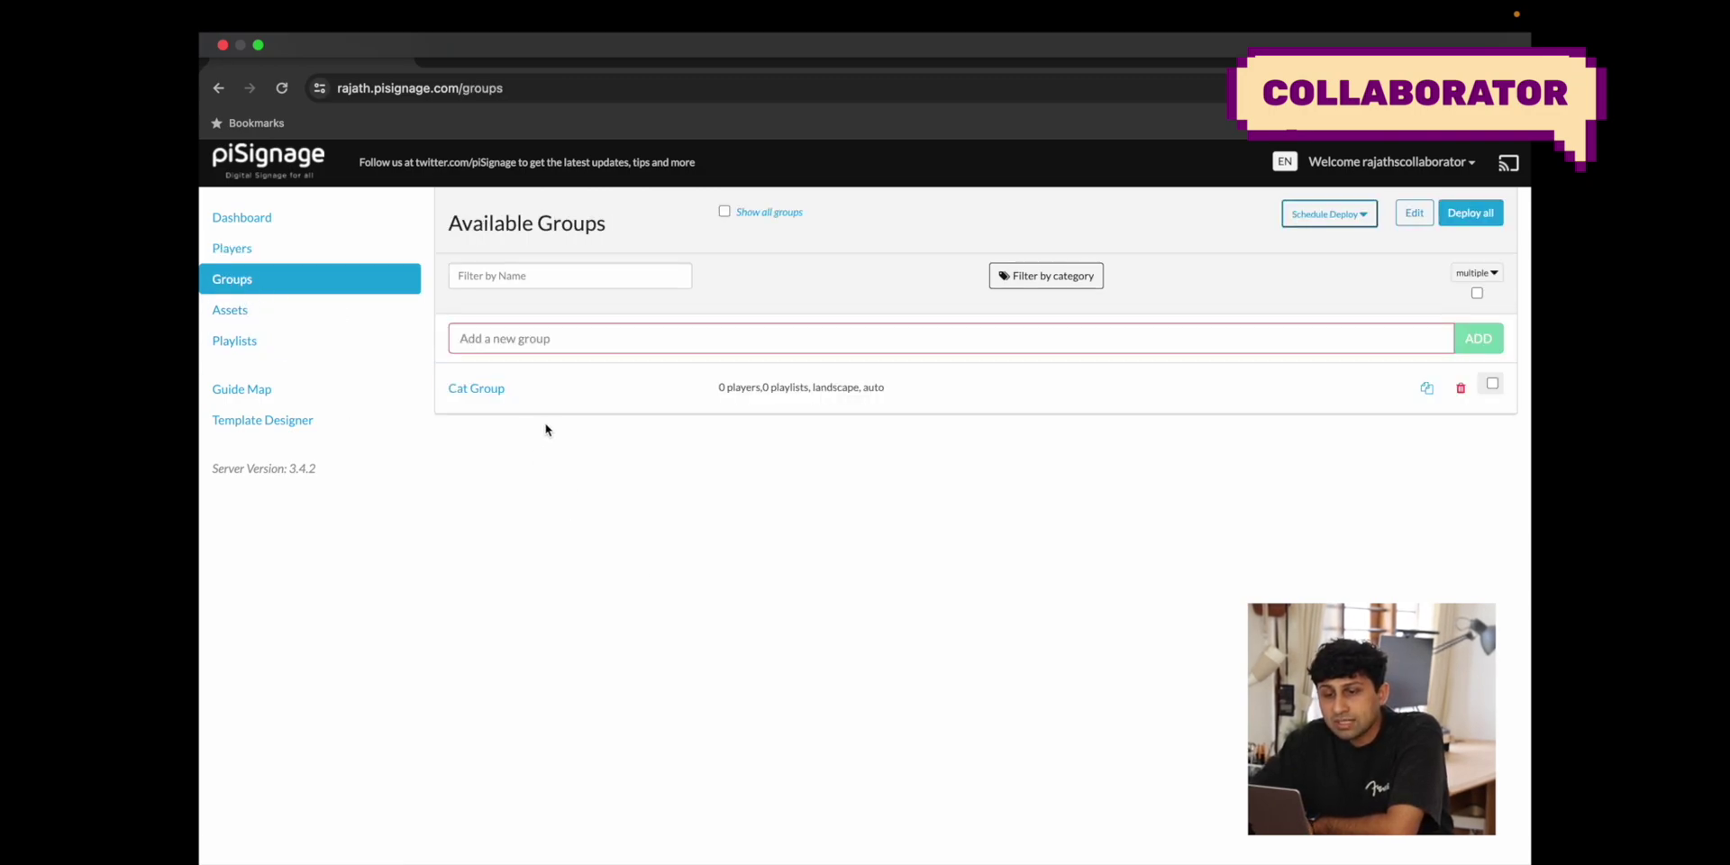
pyautogui.click(483, 391)
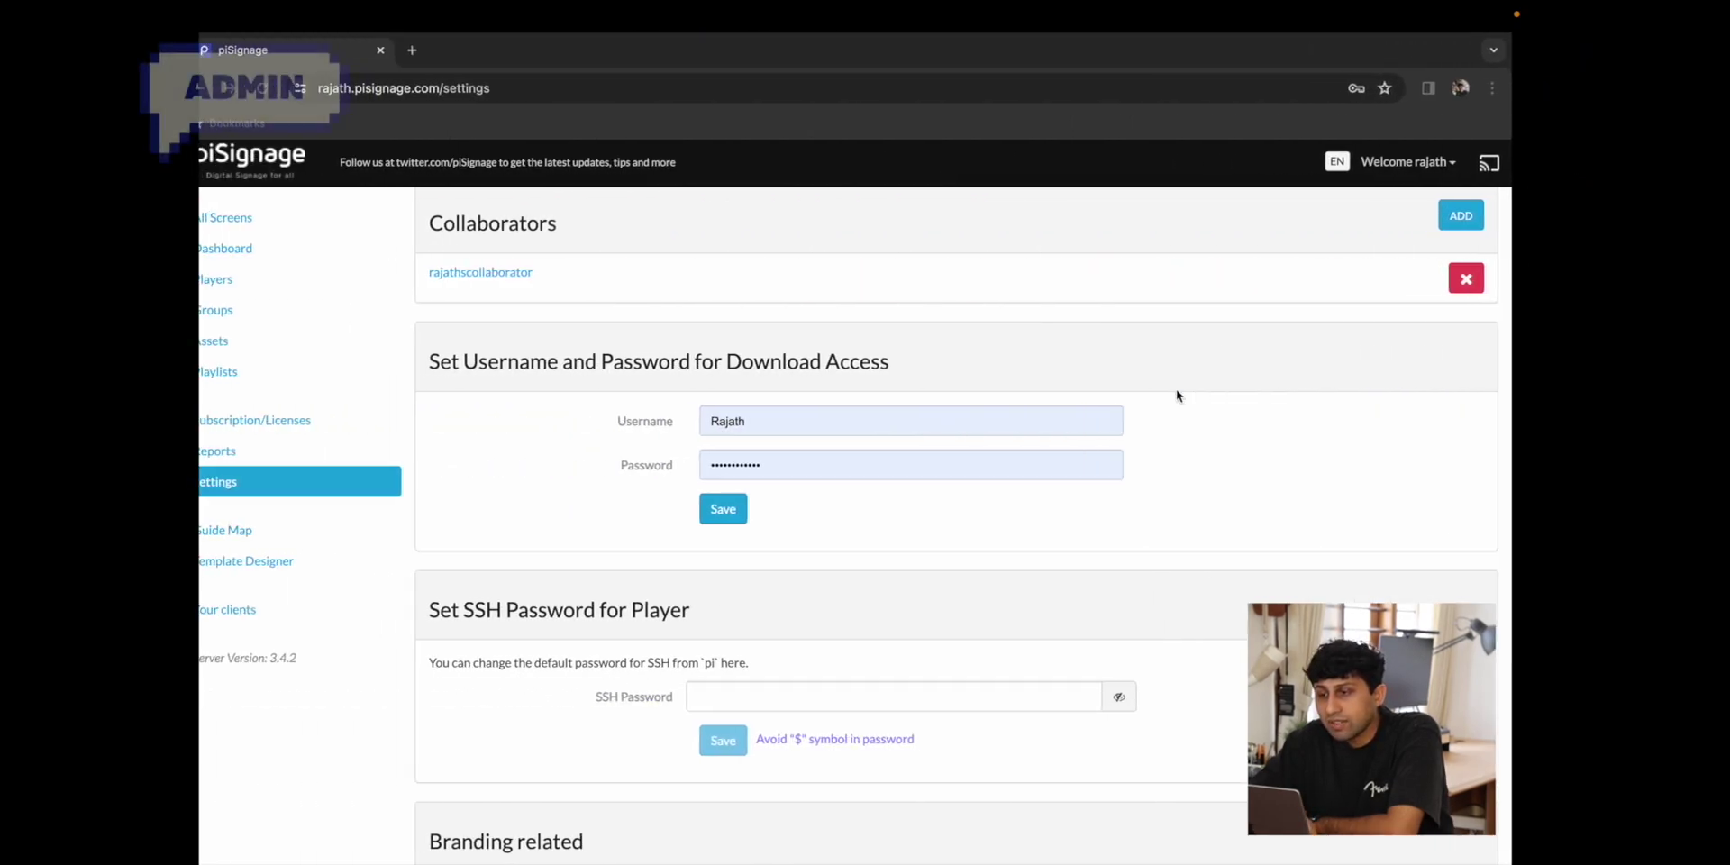
# In the admin account, replace the collaborator's Group View Only right with Group Settings, Default Playlist and Scheduling of Playlists, and save
pyautogui.click(484, 273)
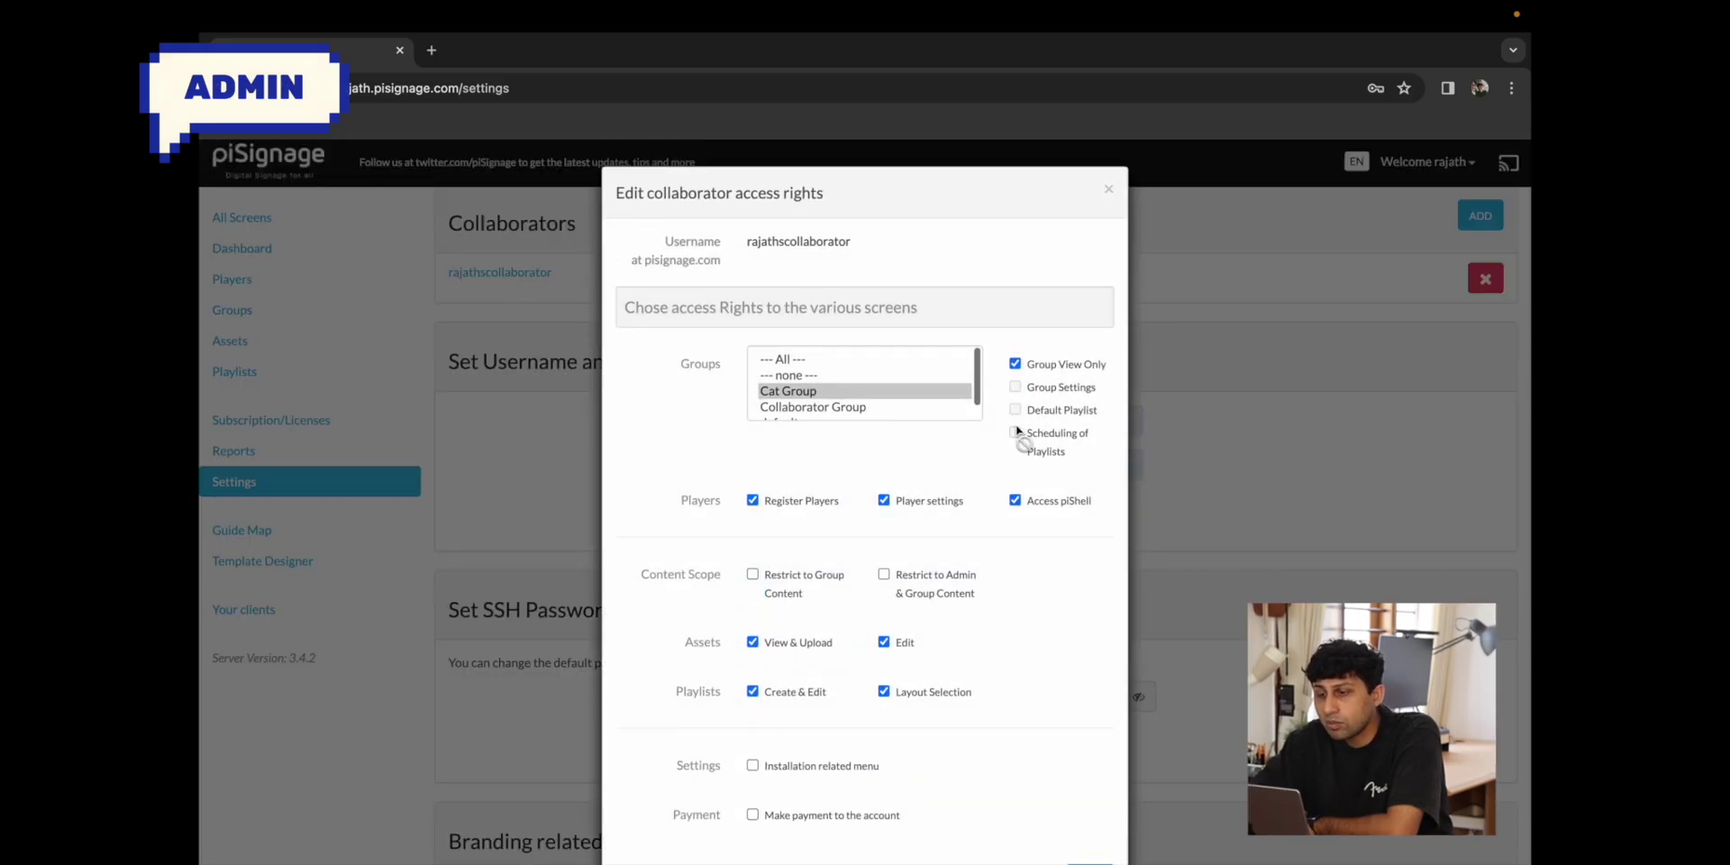
pyautogui.click(1016, 365)
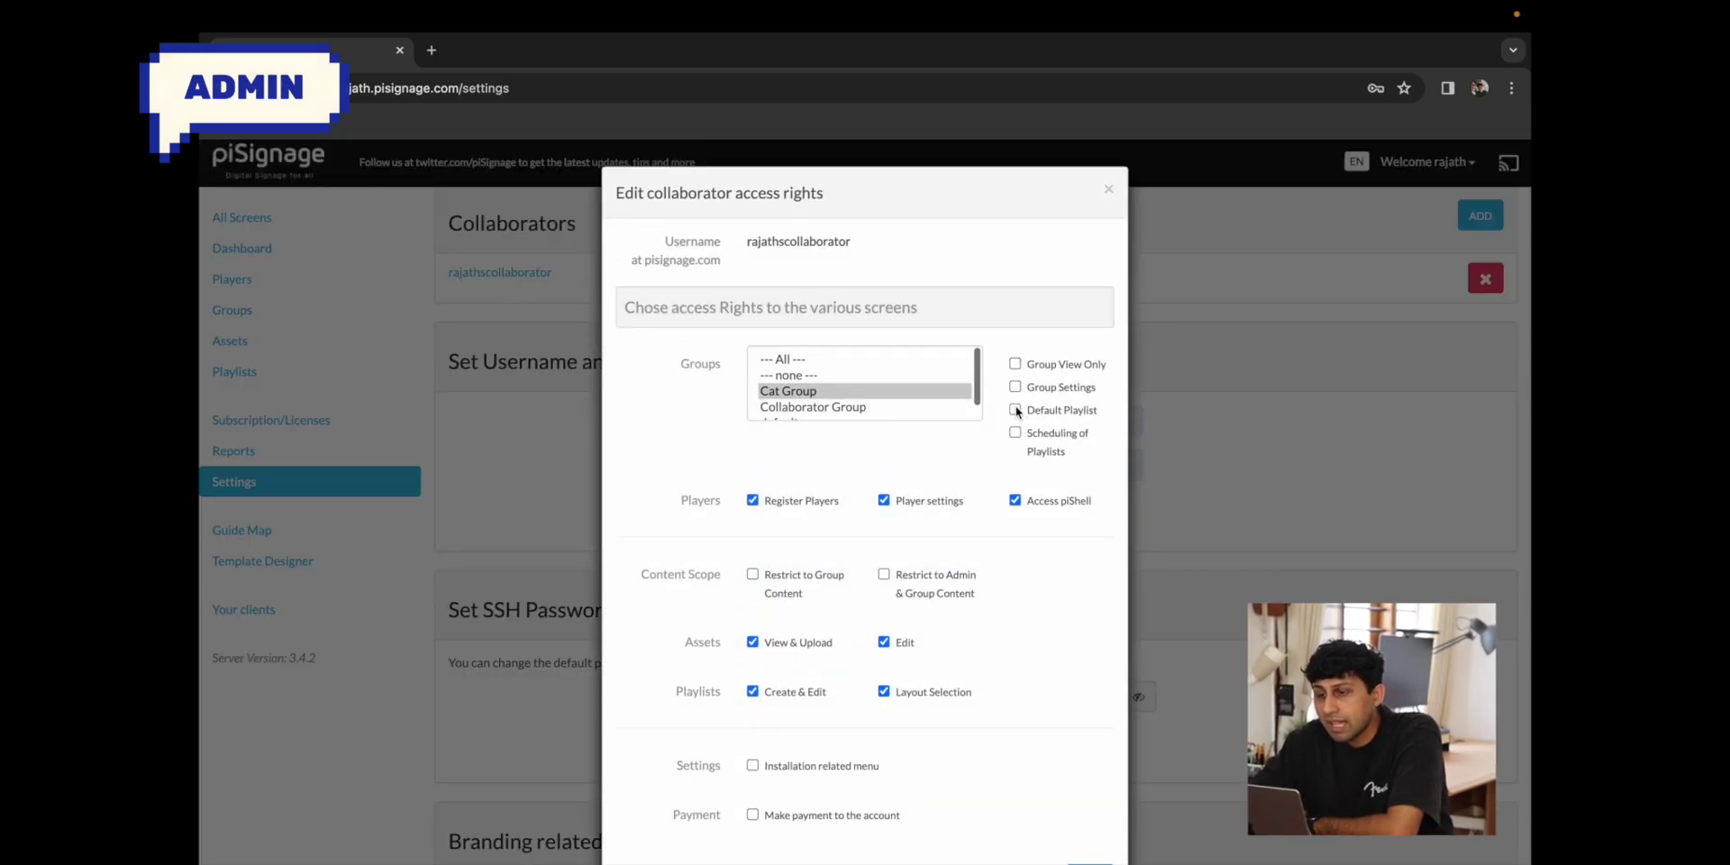
pyautogui.click(1015, 410)
pyautogui.click(1015, 434)
pyautogui.click(1016, 387)
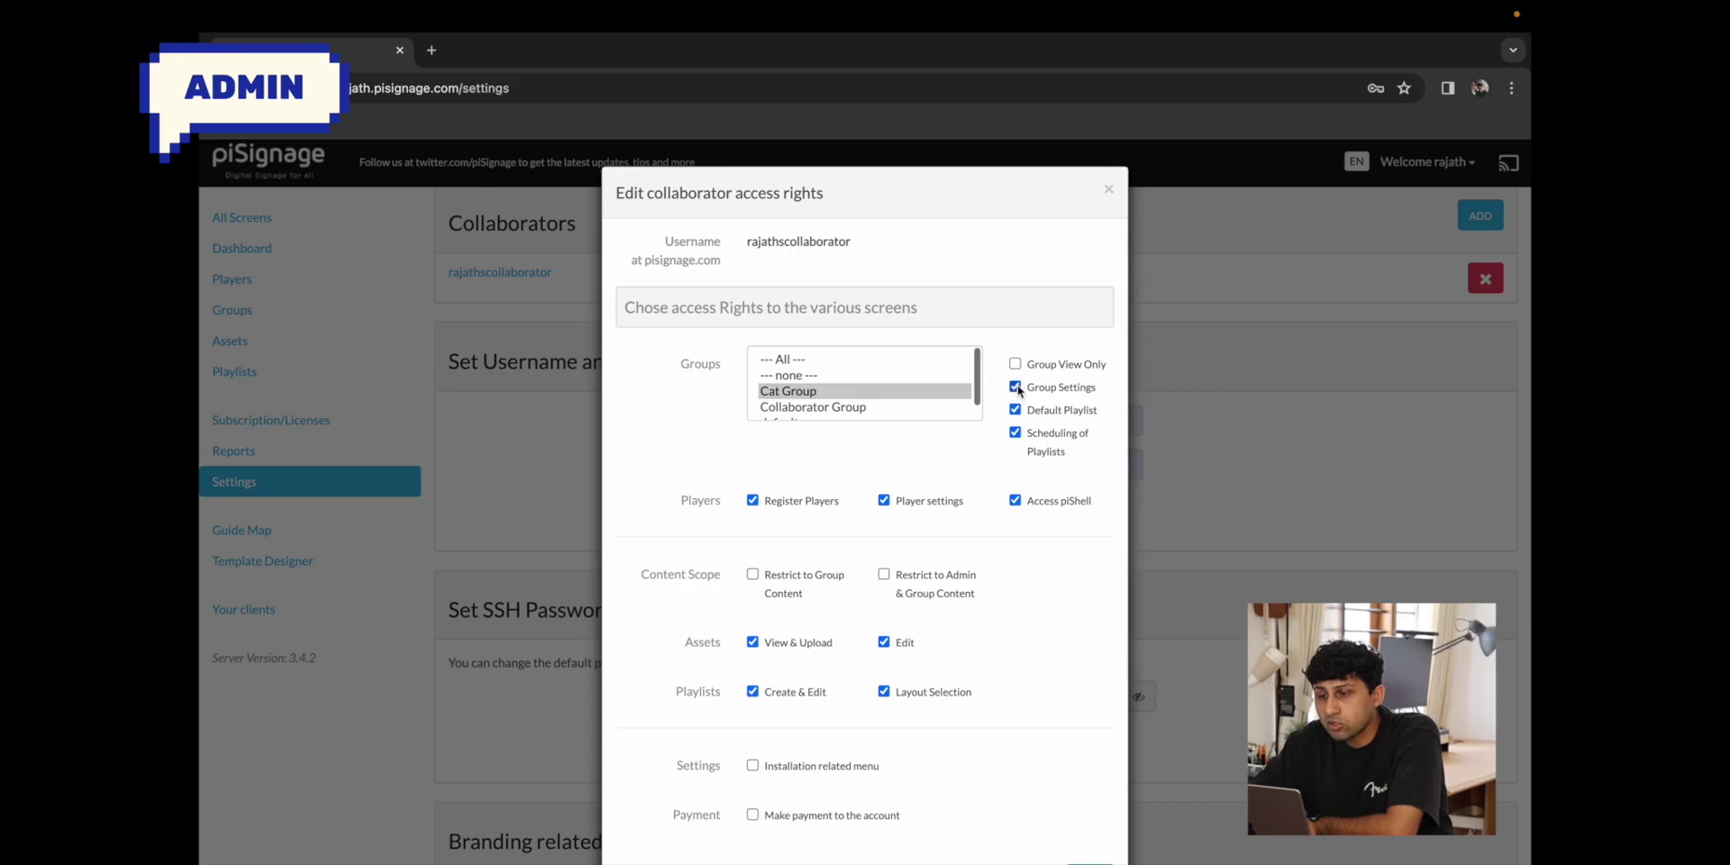
pyautogui.scroll(-2, 988, 631)
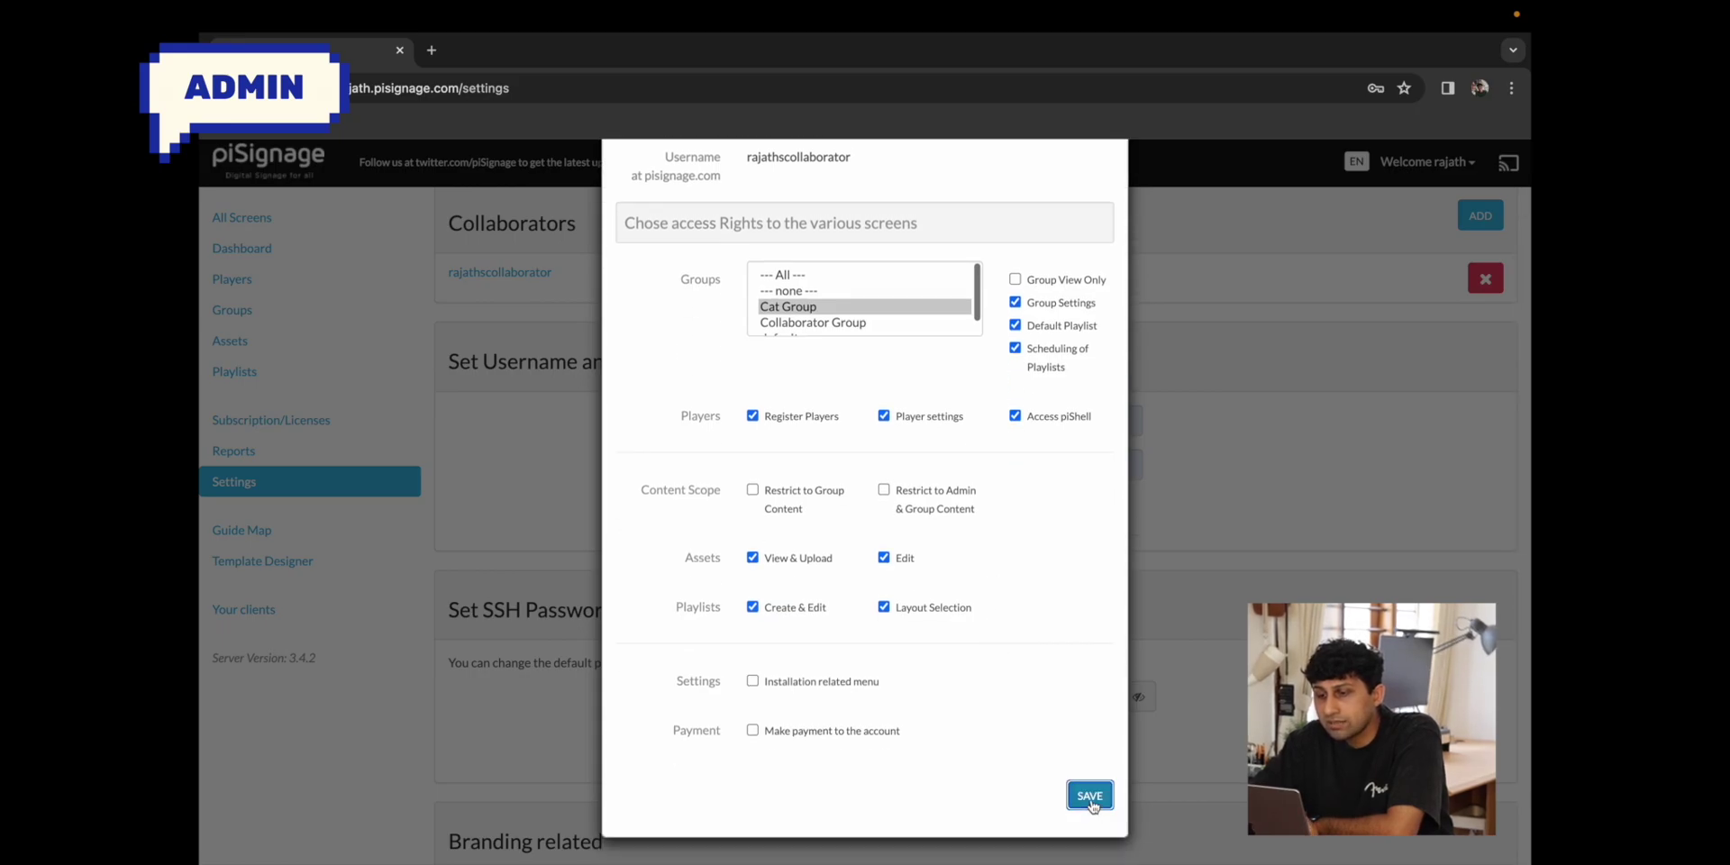
pyautogui.click(1090, 796)
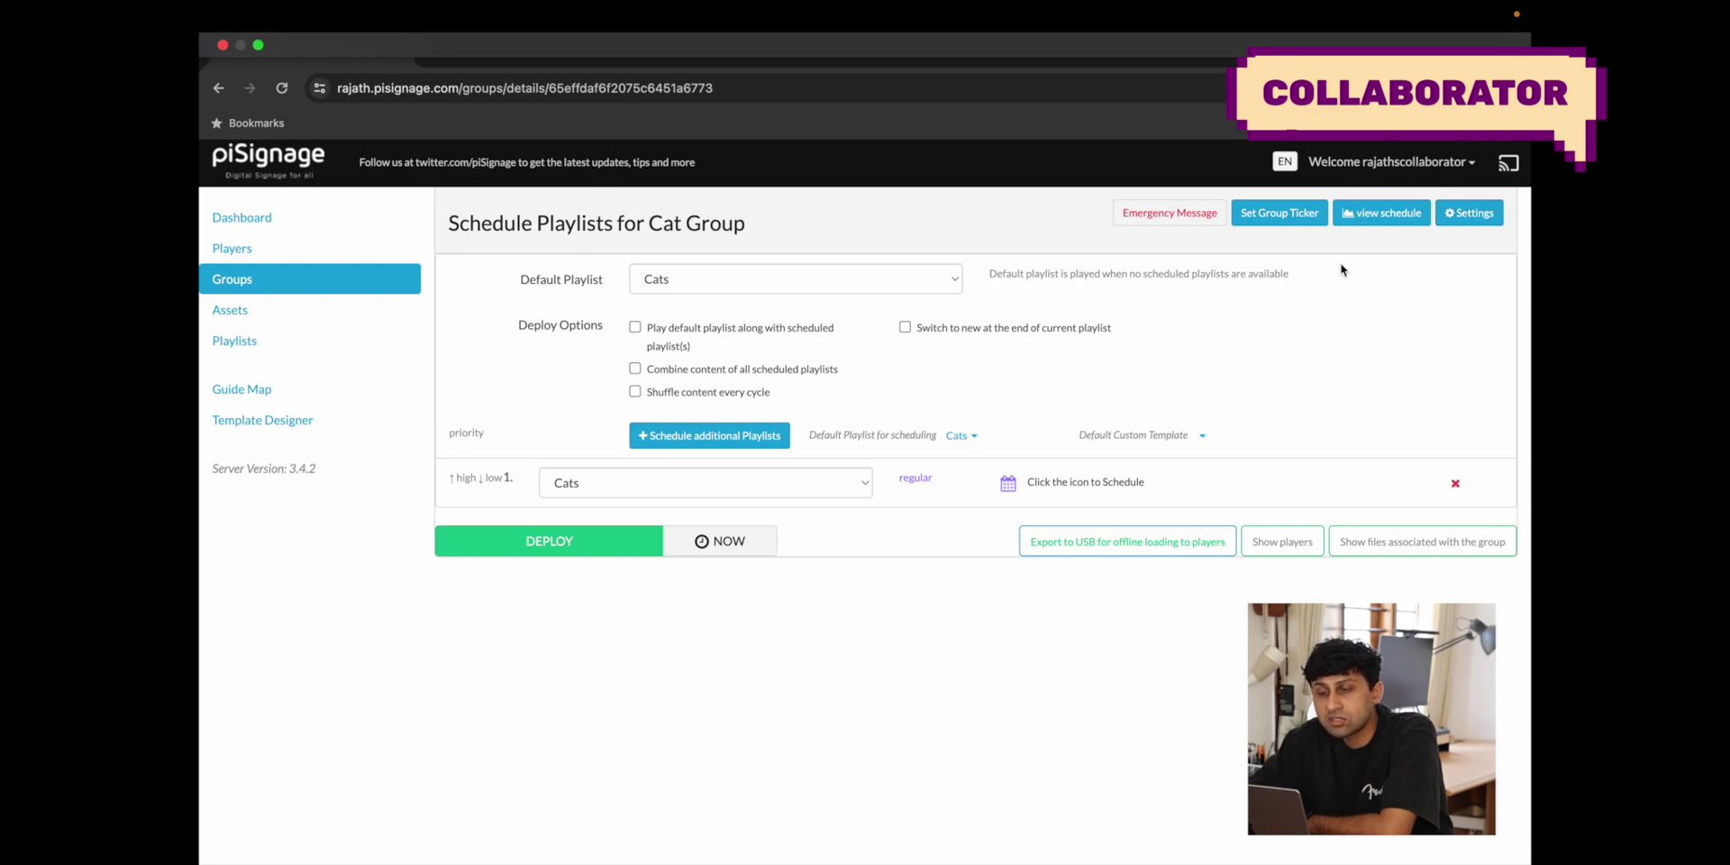
# As the collaborator, check the default playlist choices for Cat Group and view the registered players
pyautogui.click(685, 285)
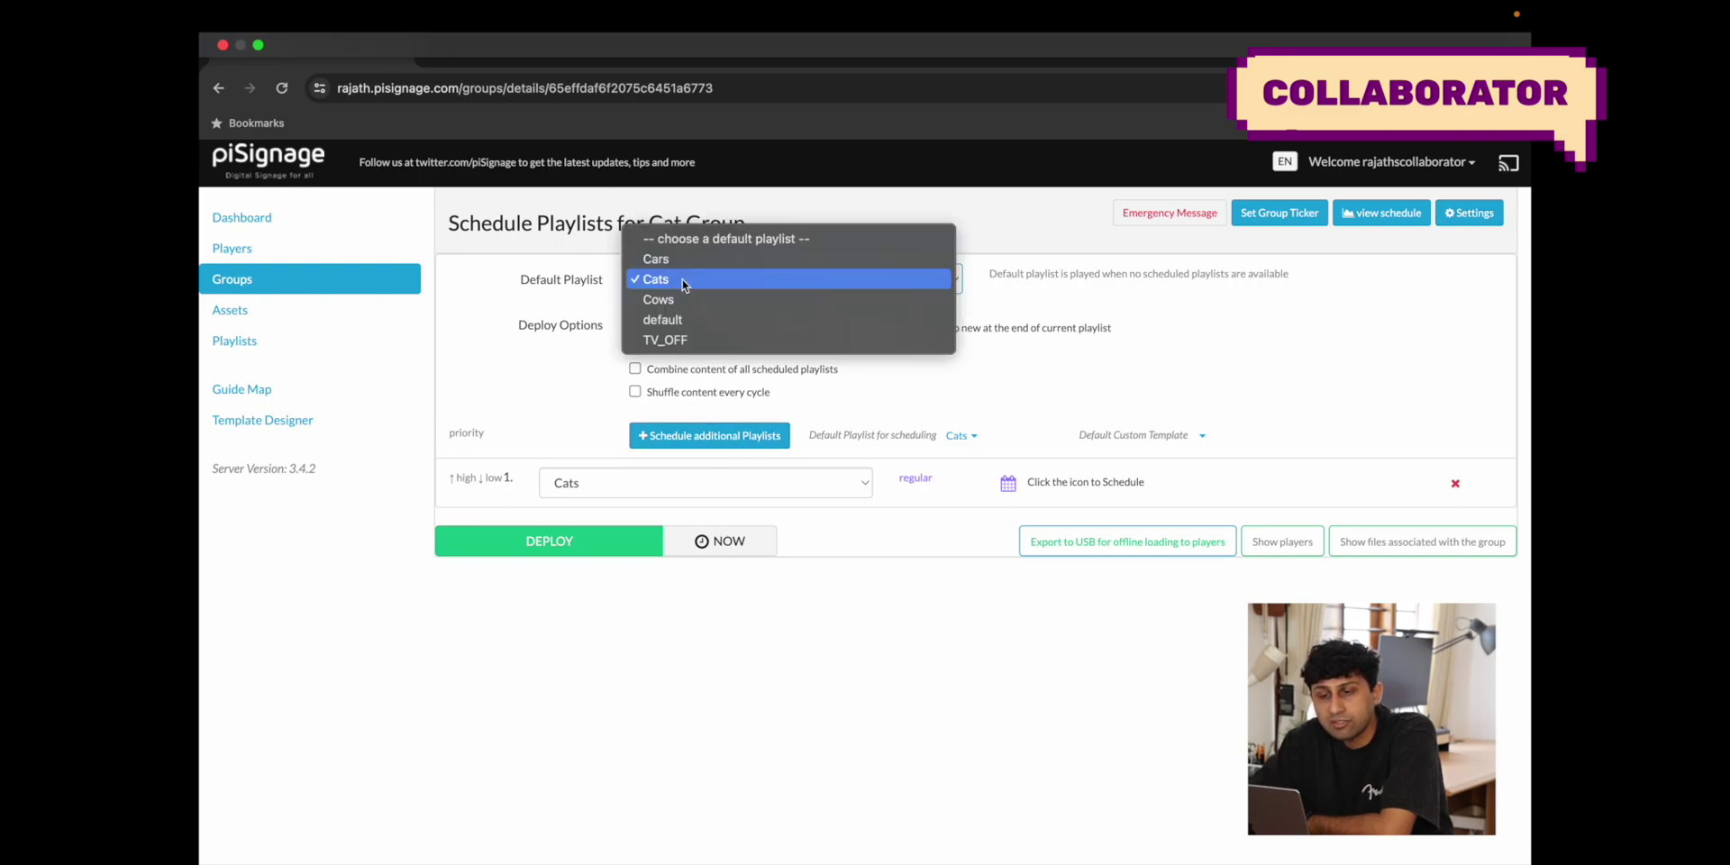
pyautogui.click(684, 284)
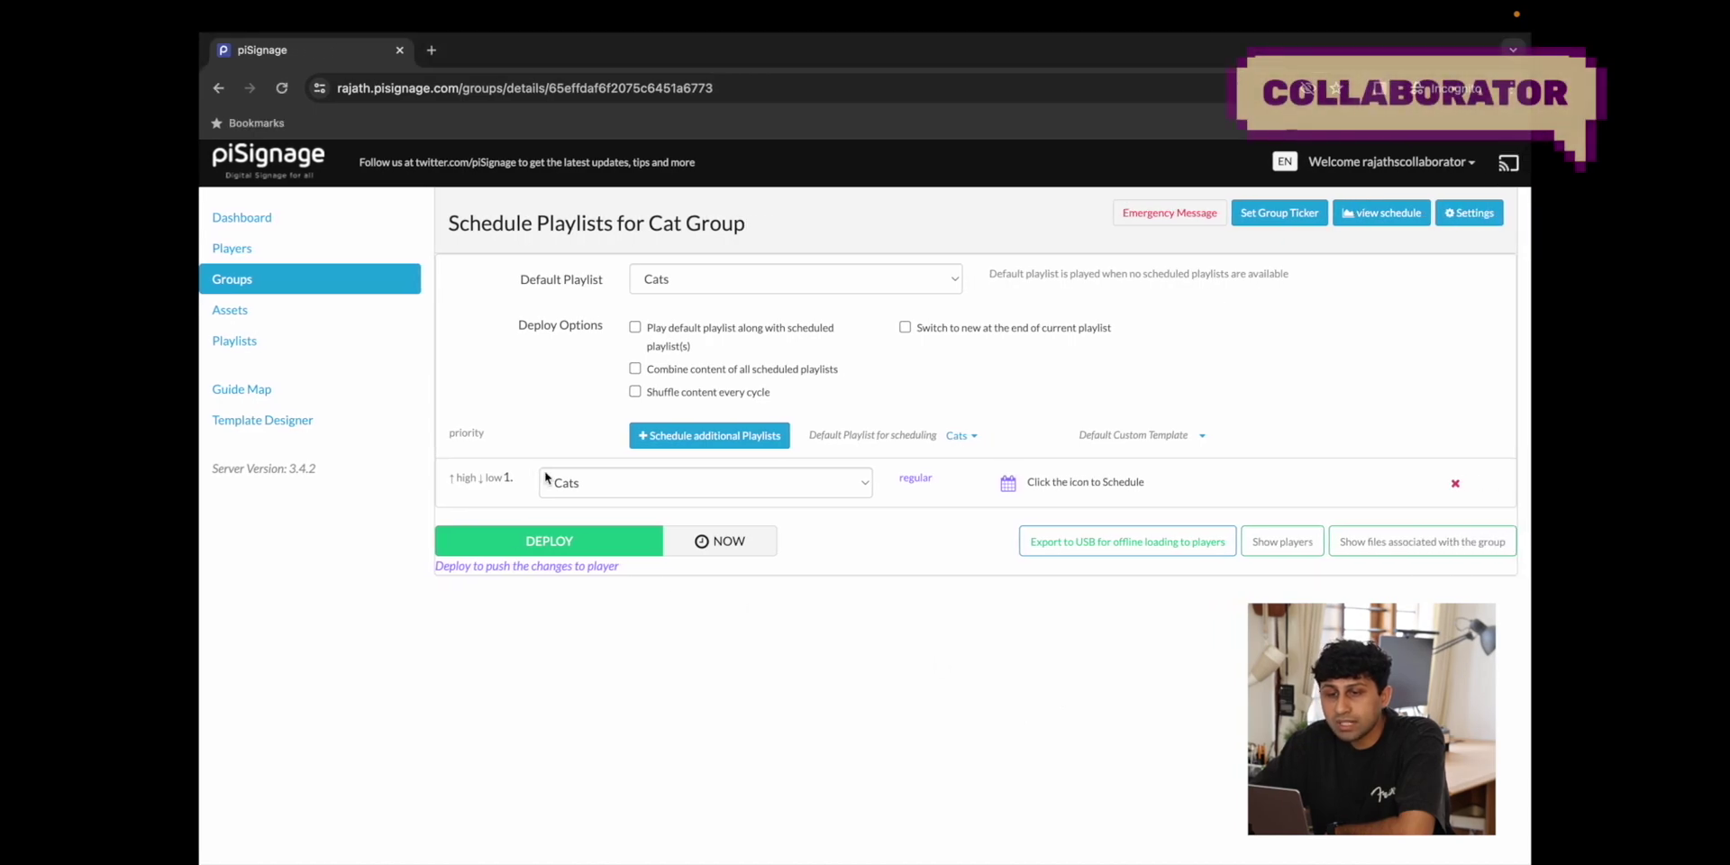
pyautogui.click(285, 249)
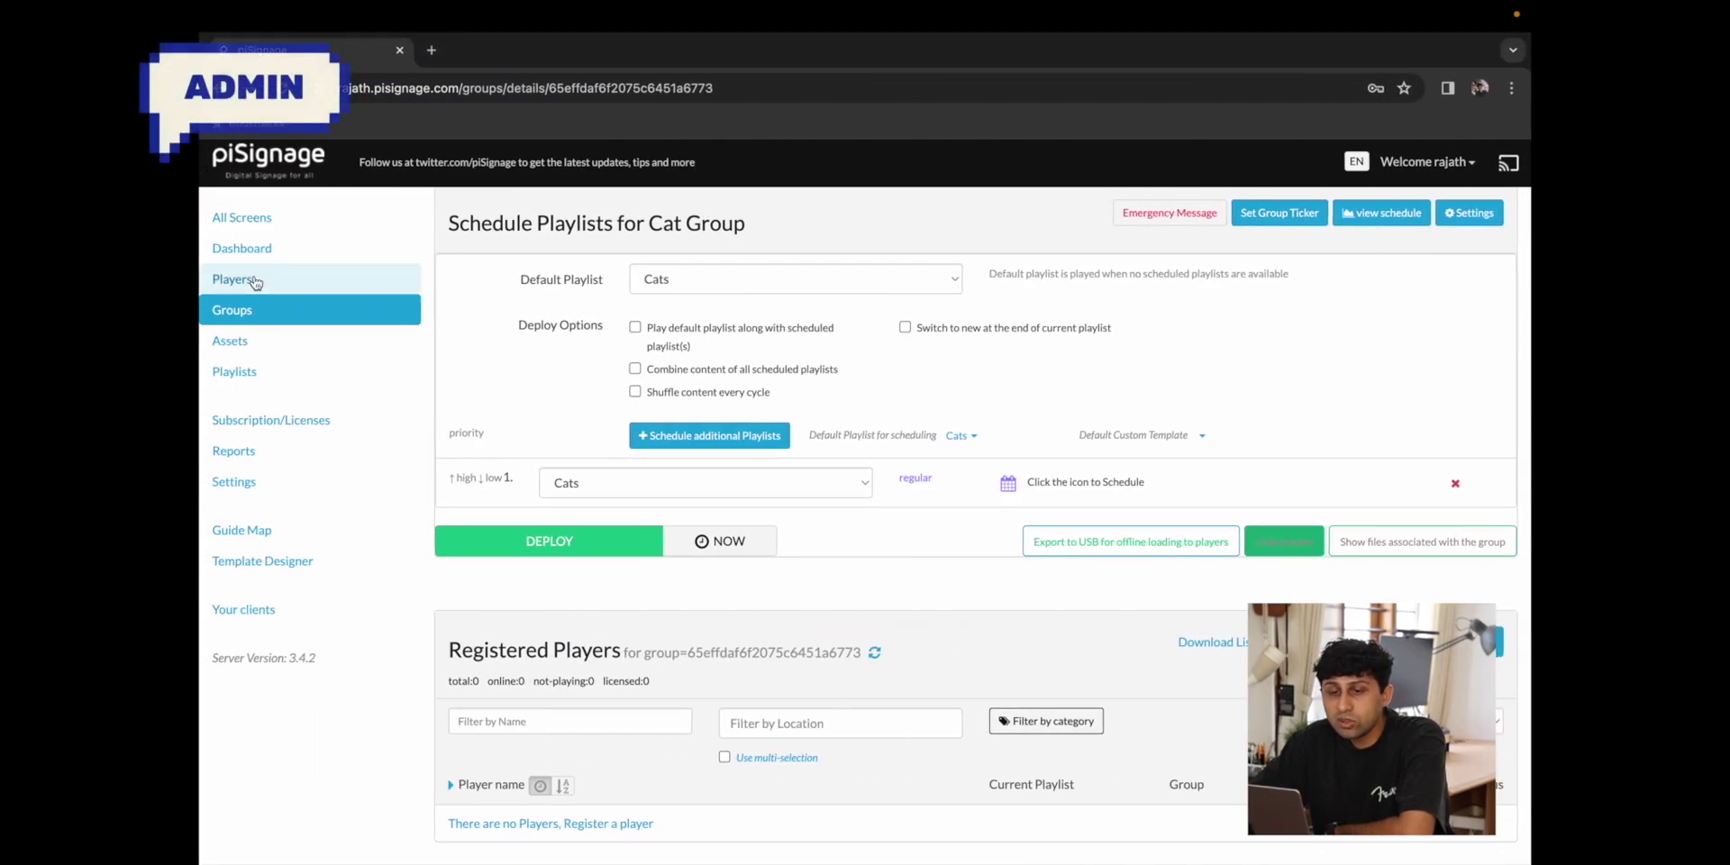
# In the admin account, assign the Demo TV player to Cat Group in its player settings
pyautogui.click(219, 278)
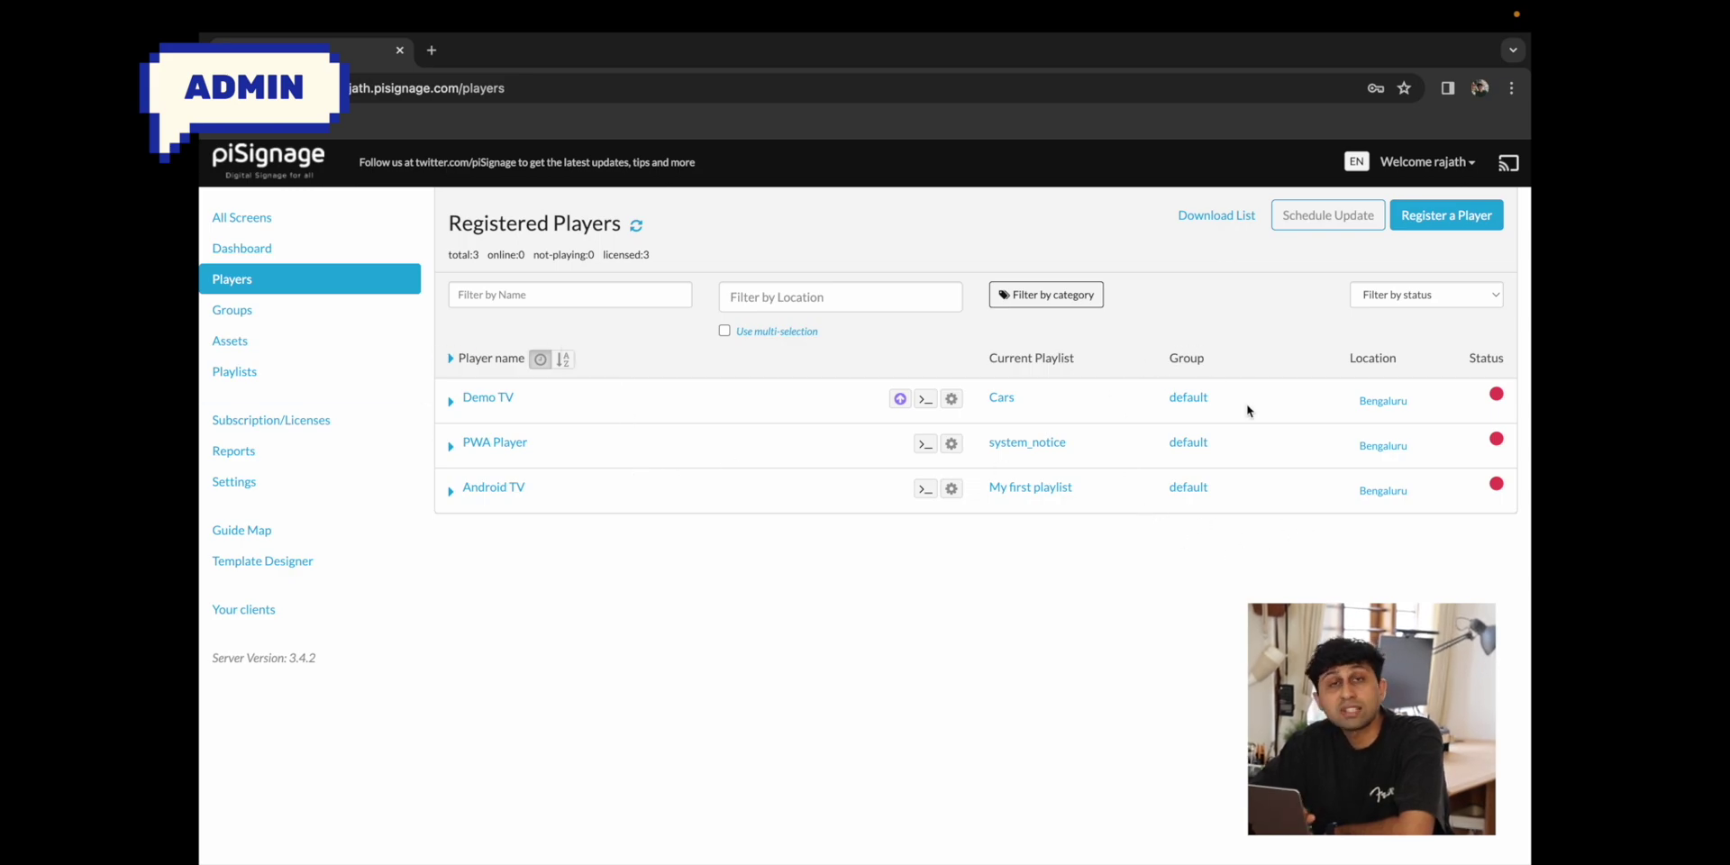
pyautogui.click(953, 399)
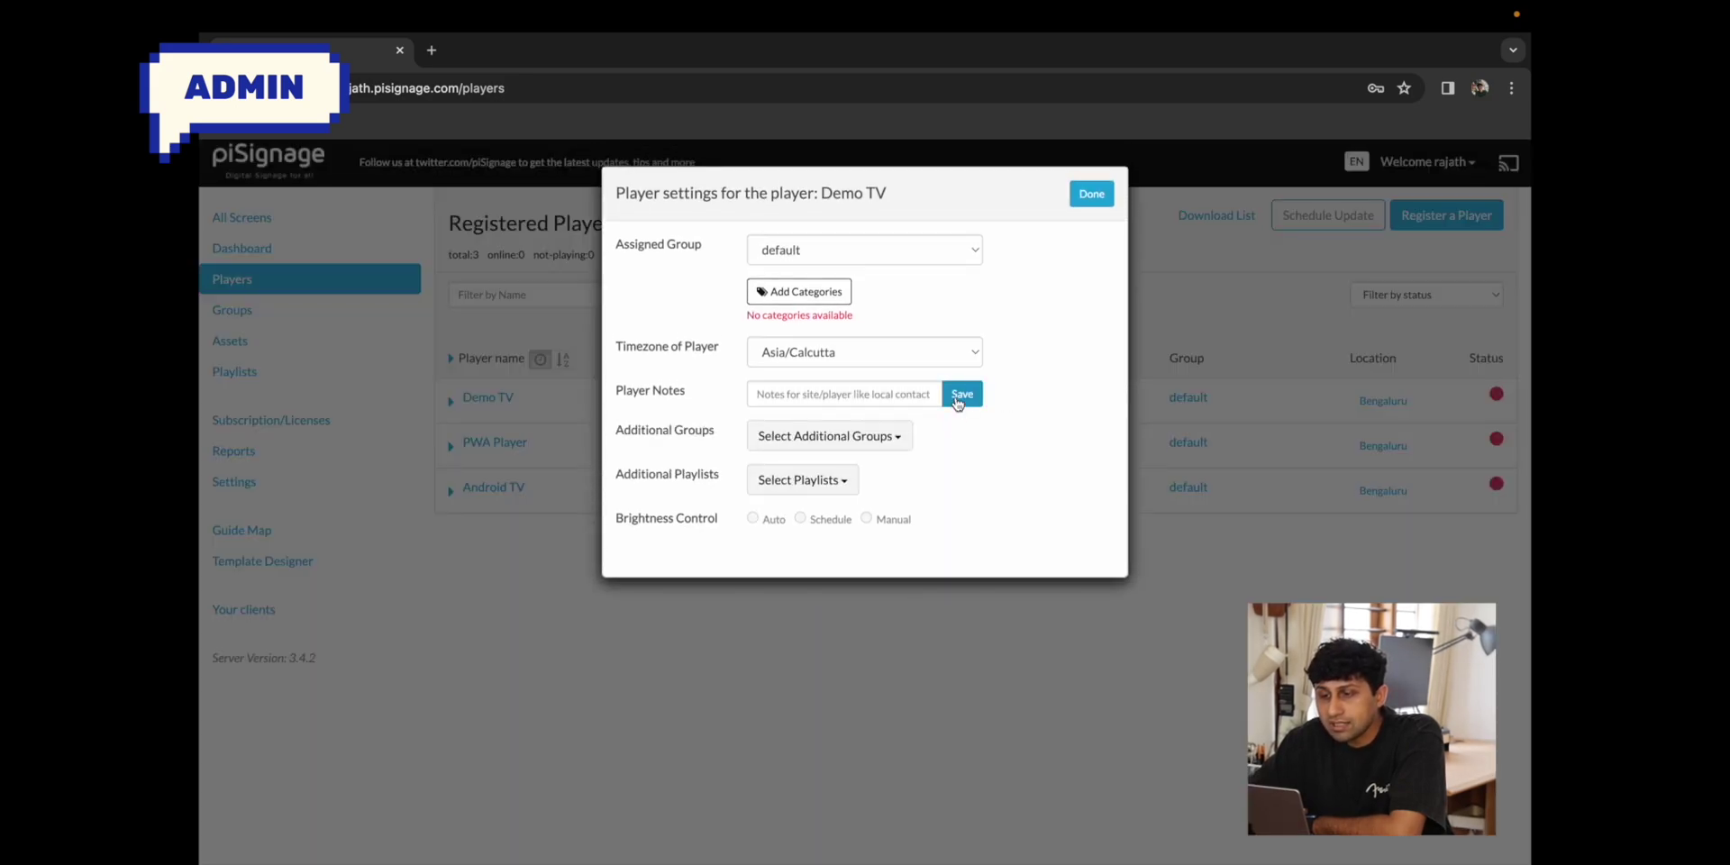
pyautogui.click(901, 263)
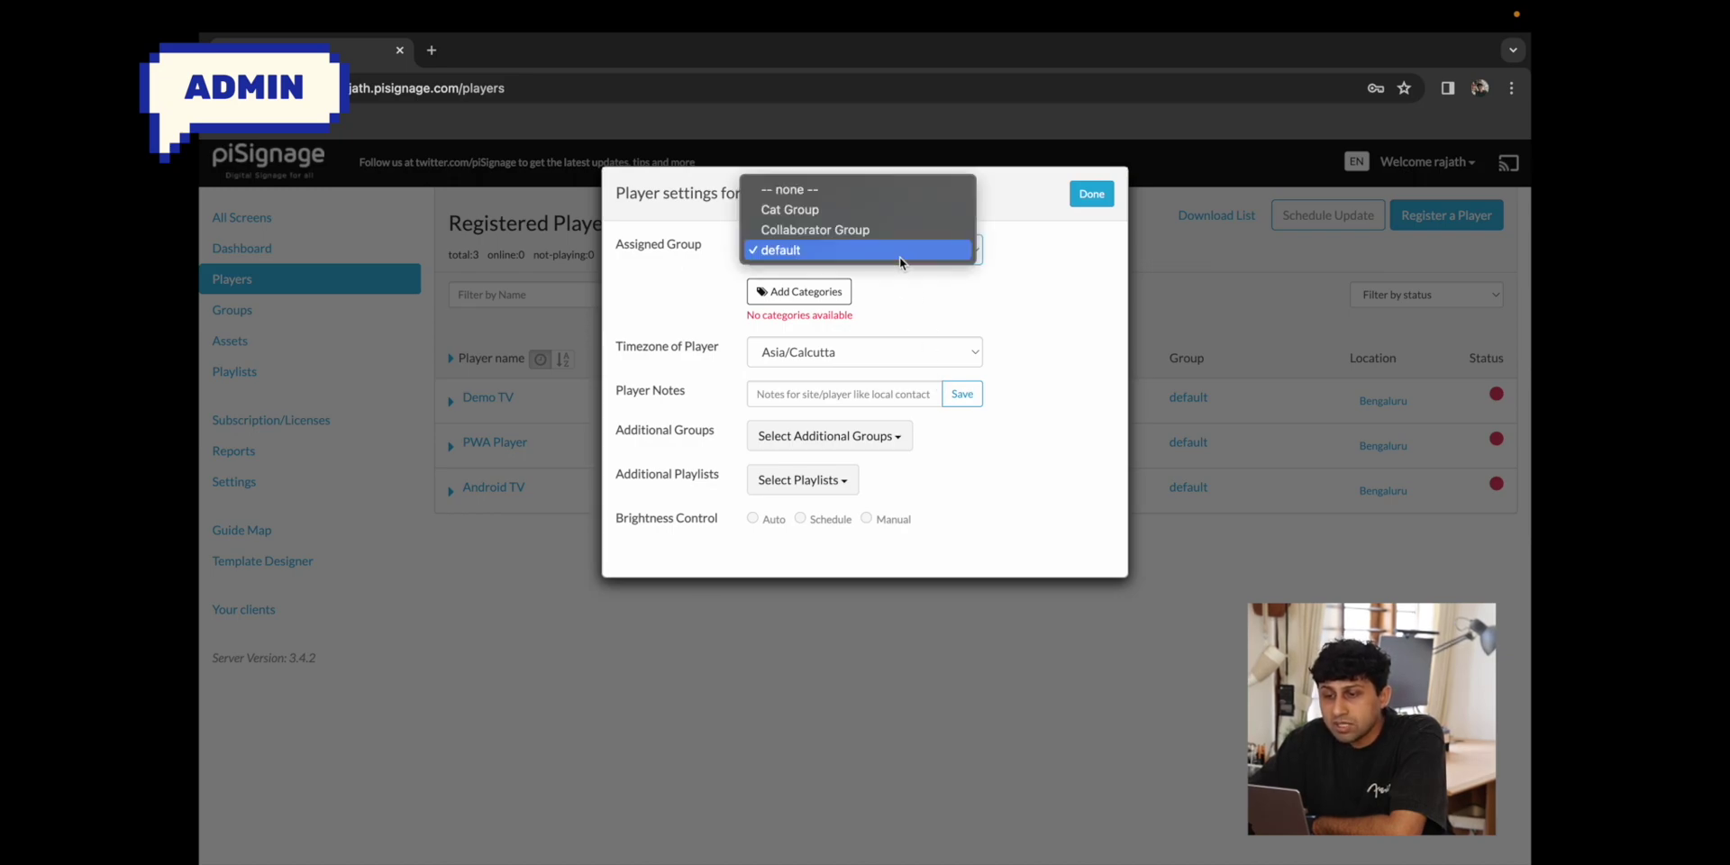
pyautogui.click(870, 209)
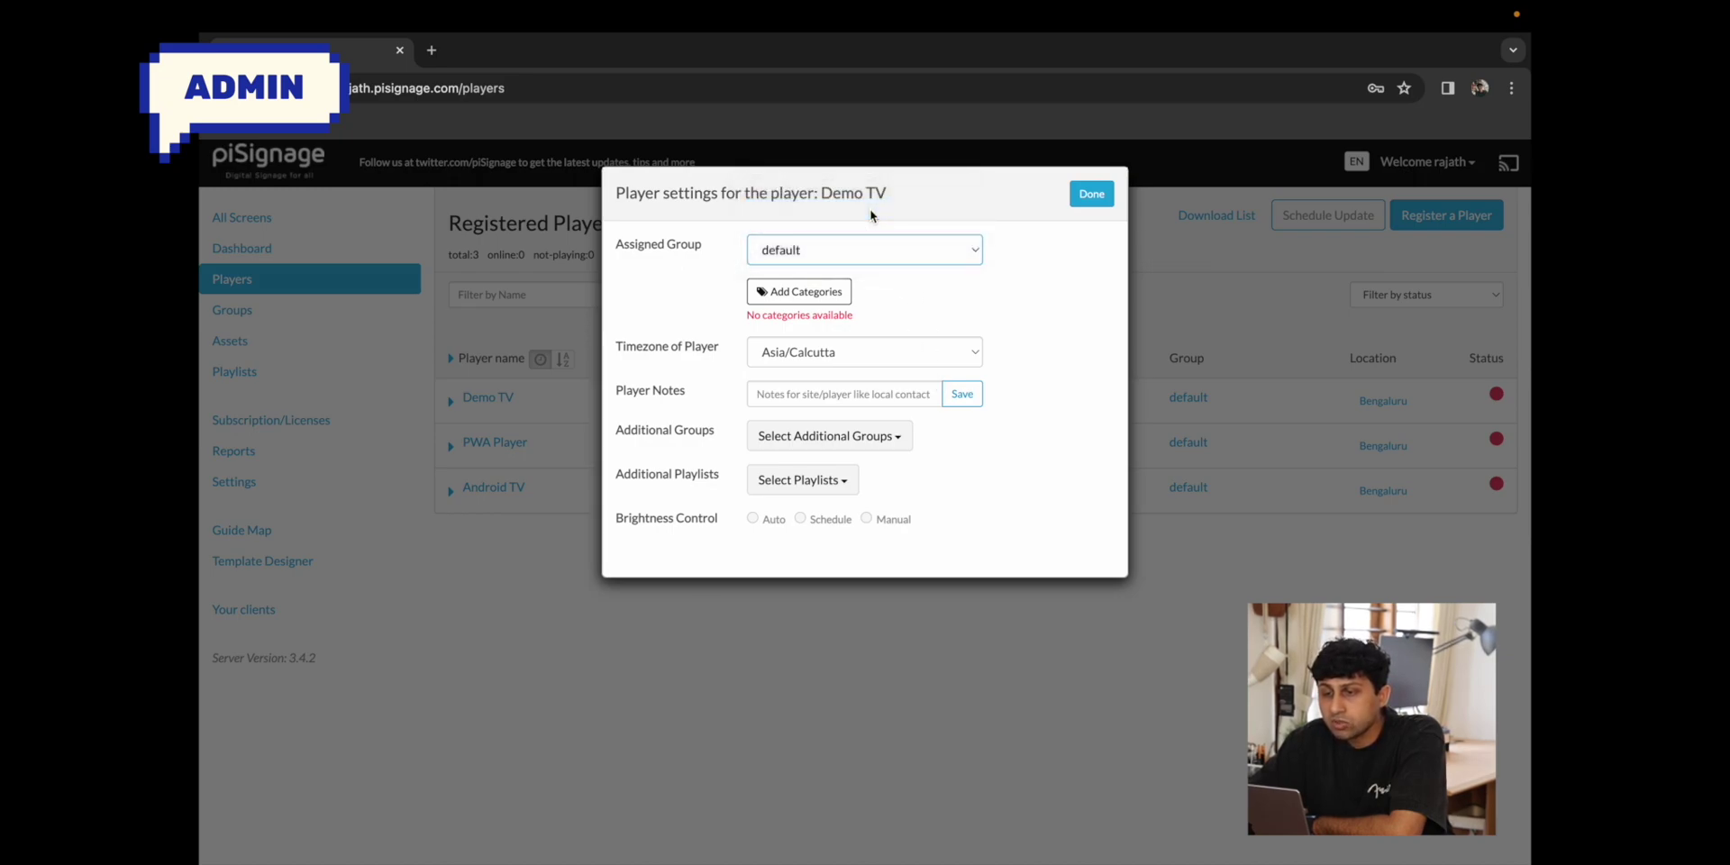
pyautogui.click(1093, 307)
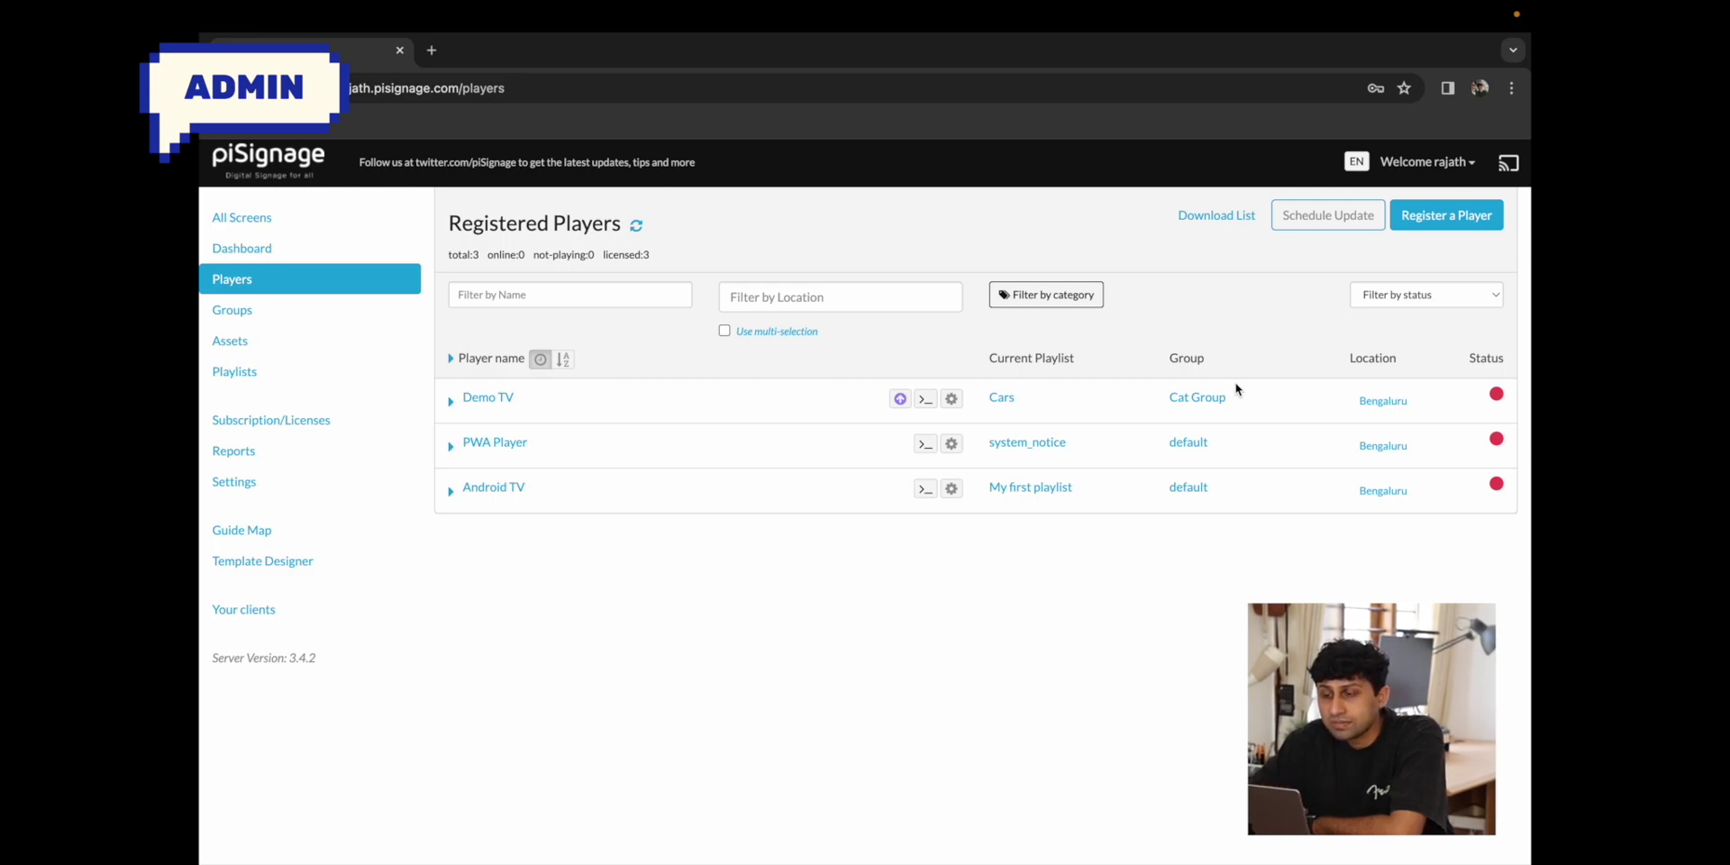
# Switch to the collaborator's login and reload the registered players page
pyautogui.hotkey('ctrl', 'Right')
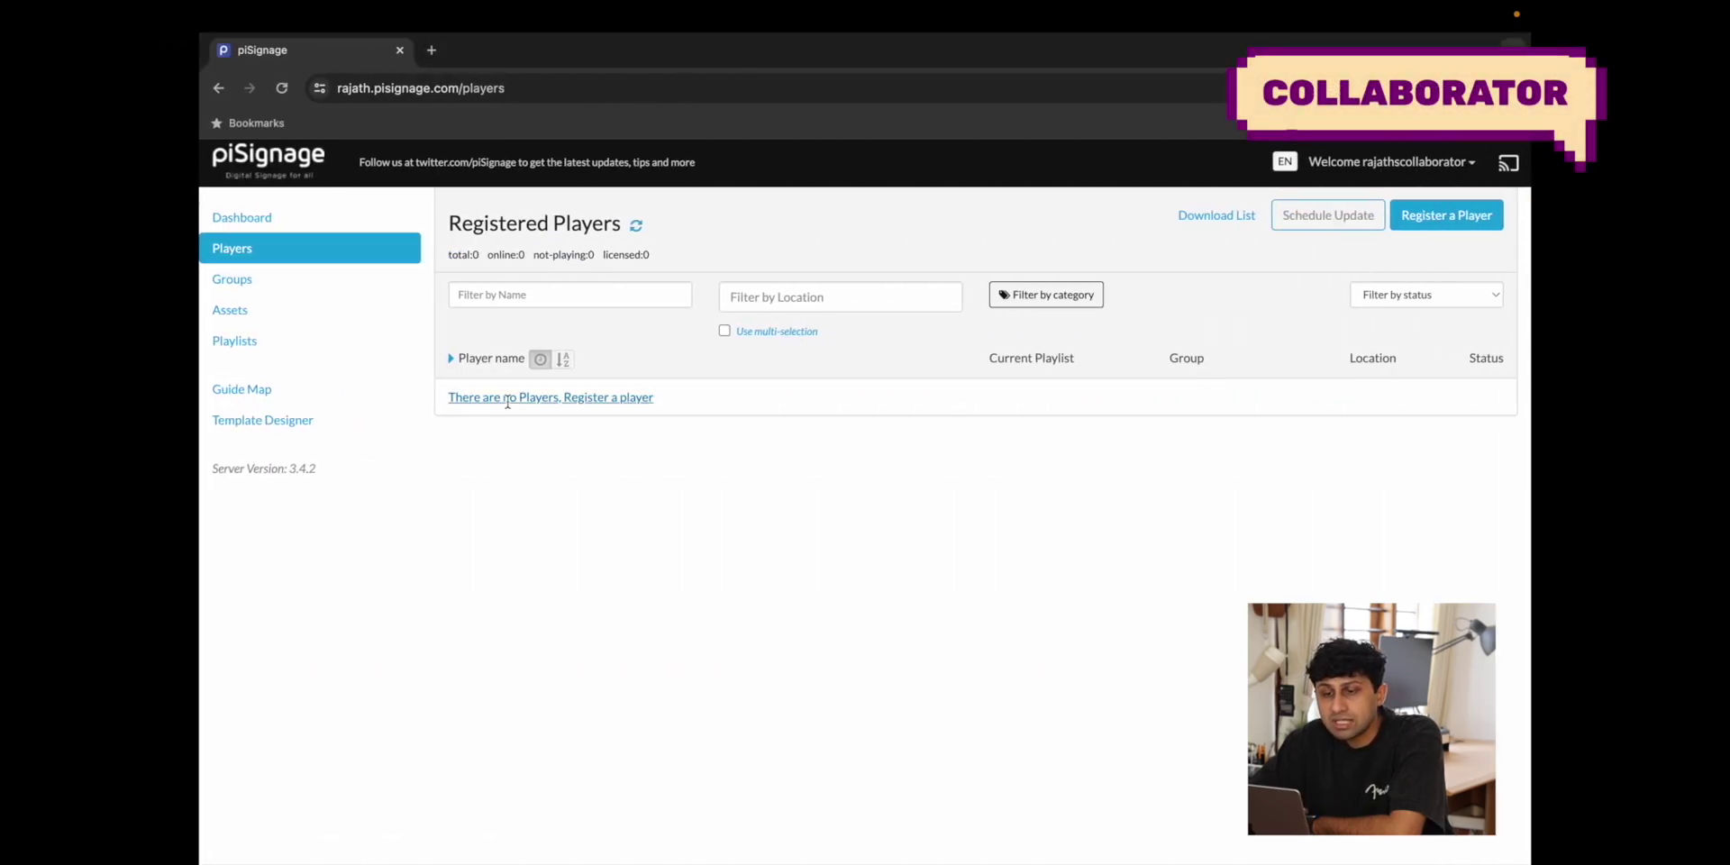
pyautogui.click(874, 88)
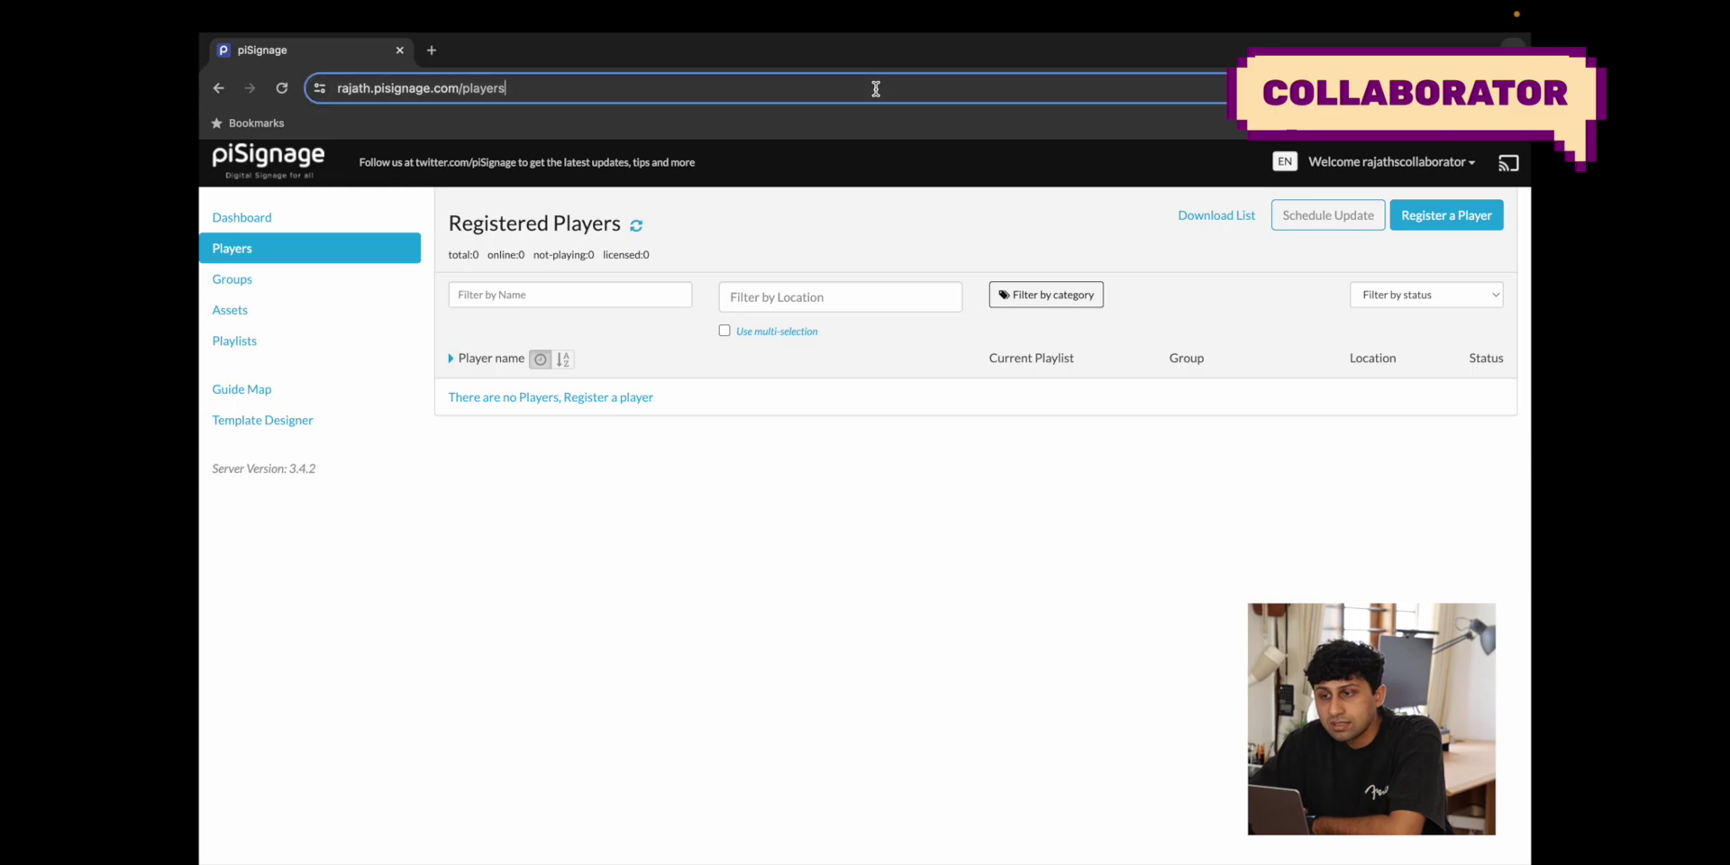
pyautogui.press('Return')
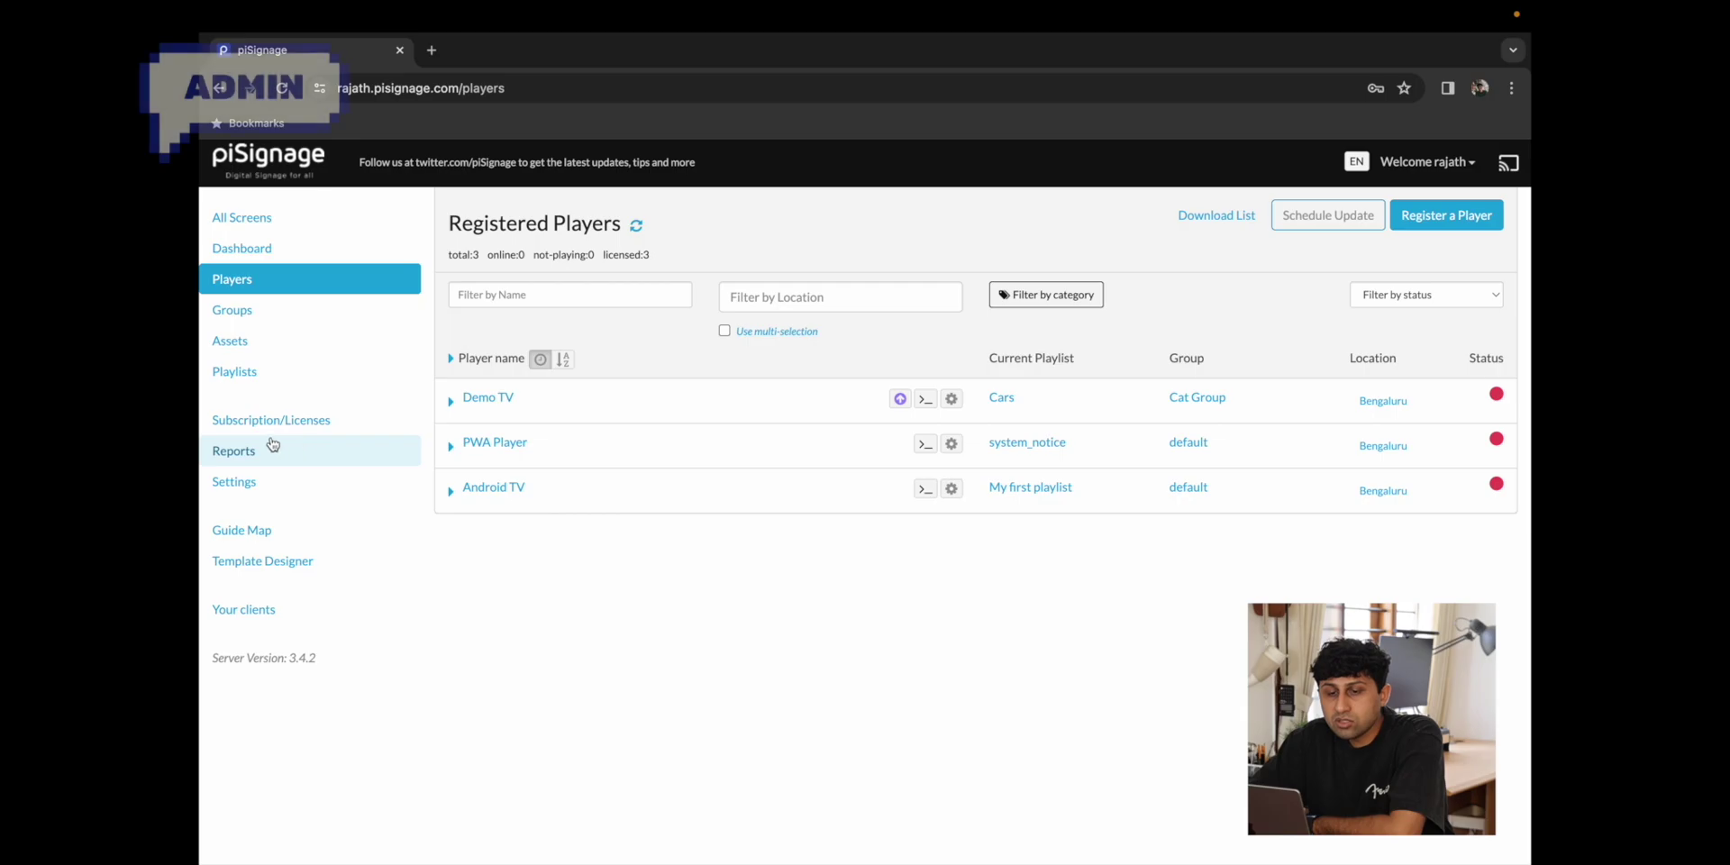
# In the admin account, review the collaborator's player access rights and close them without changes
pyautogui.click(259, 491)
pyautogui.scroll(2, 870, 390)
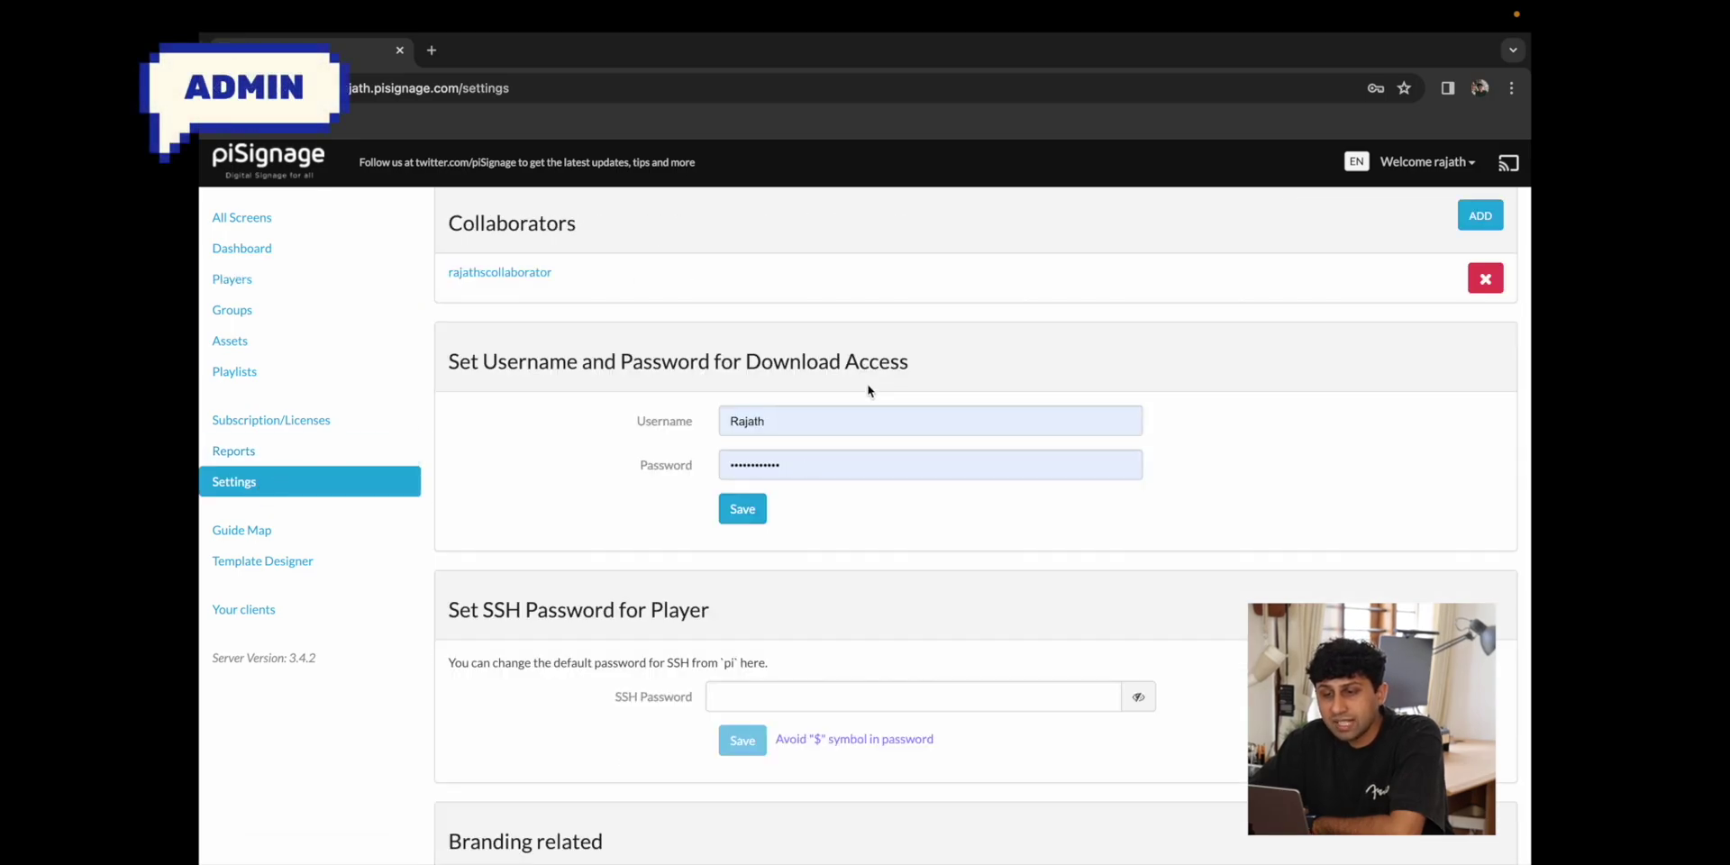
pyautogui.click(524, 276)
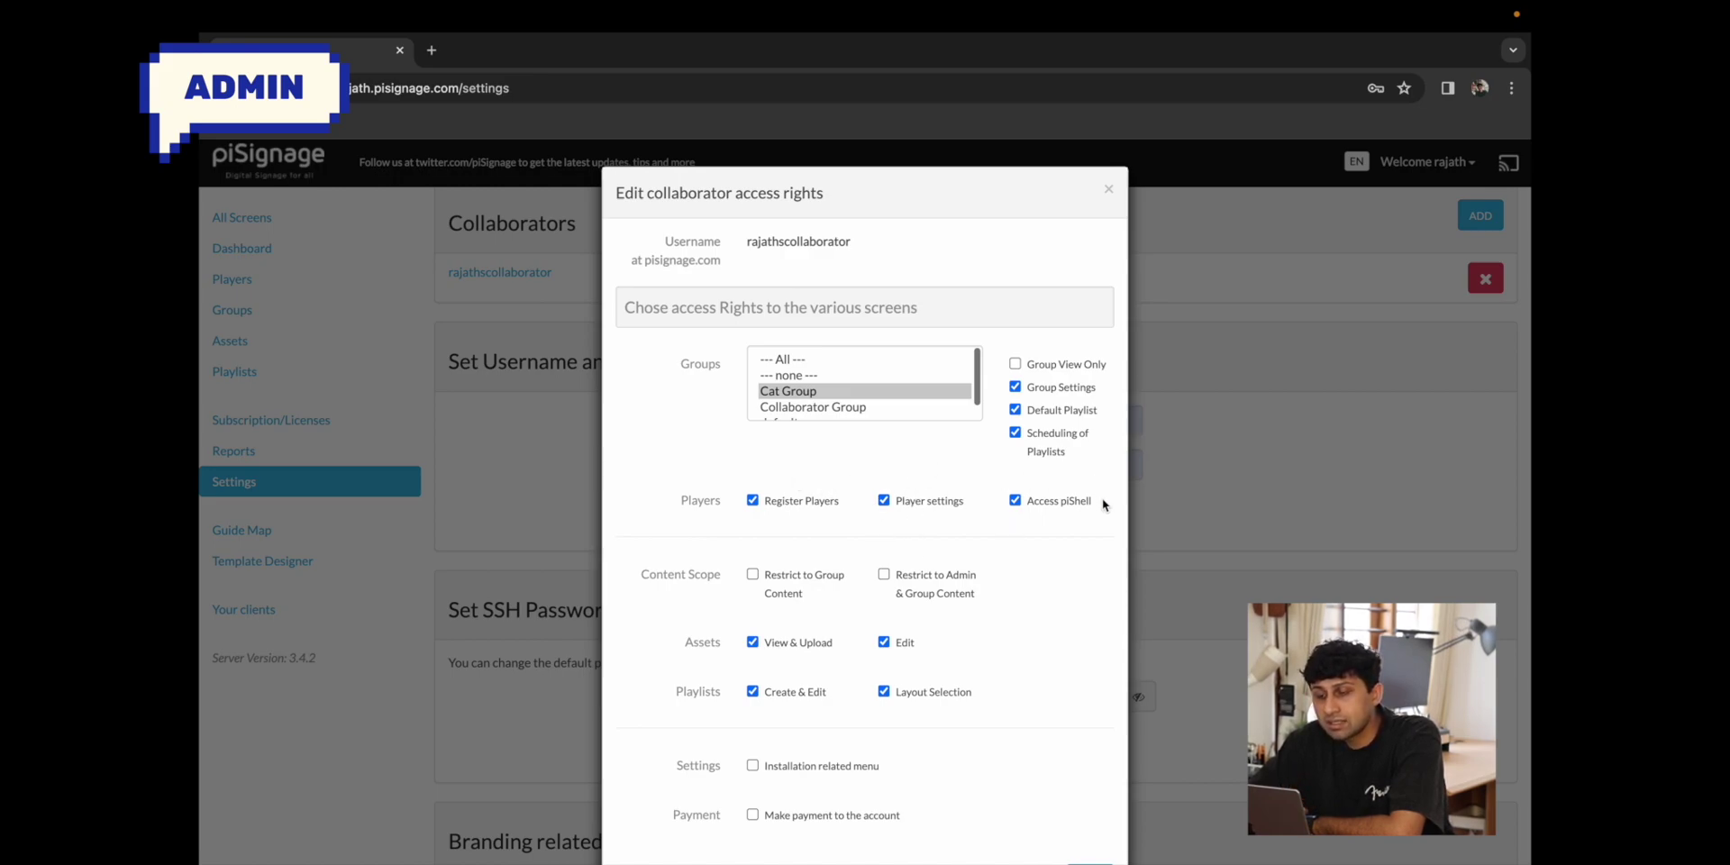
pyautogui.click(1176, 503)
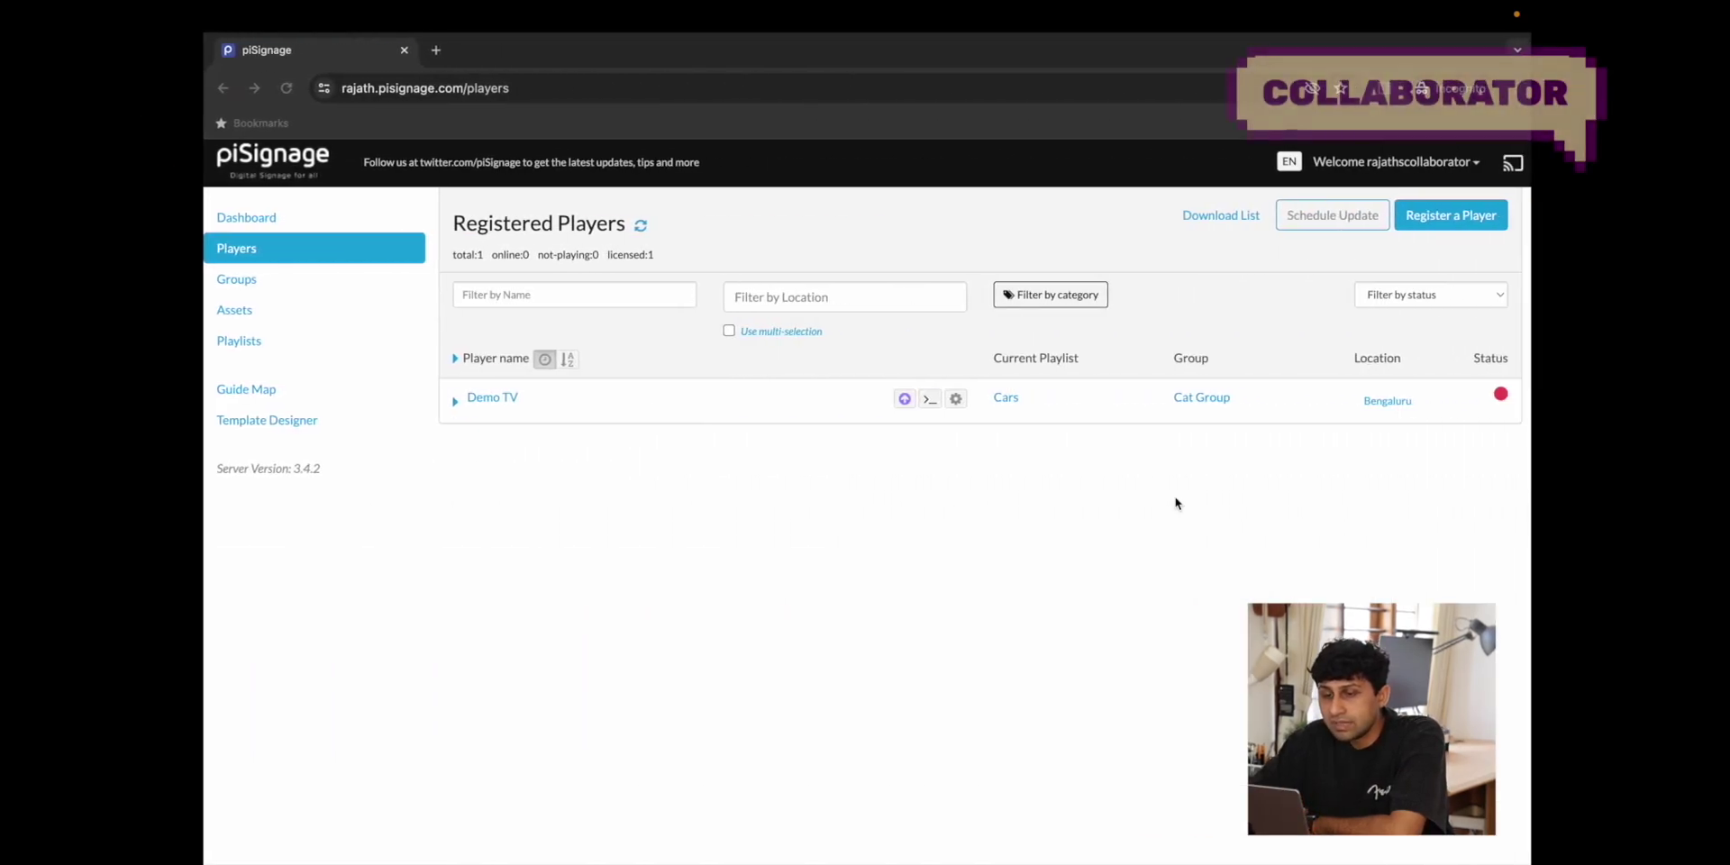
# As the collaborator, examine the form for registering a new player and close it
pyautogui.click(1449, 218)
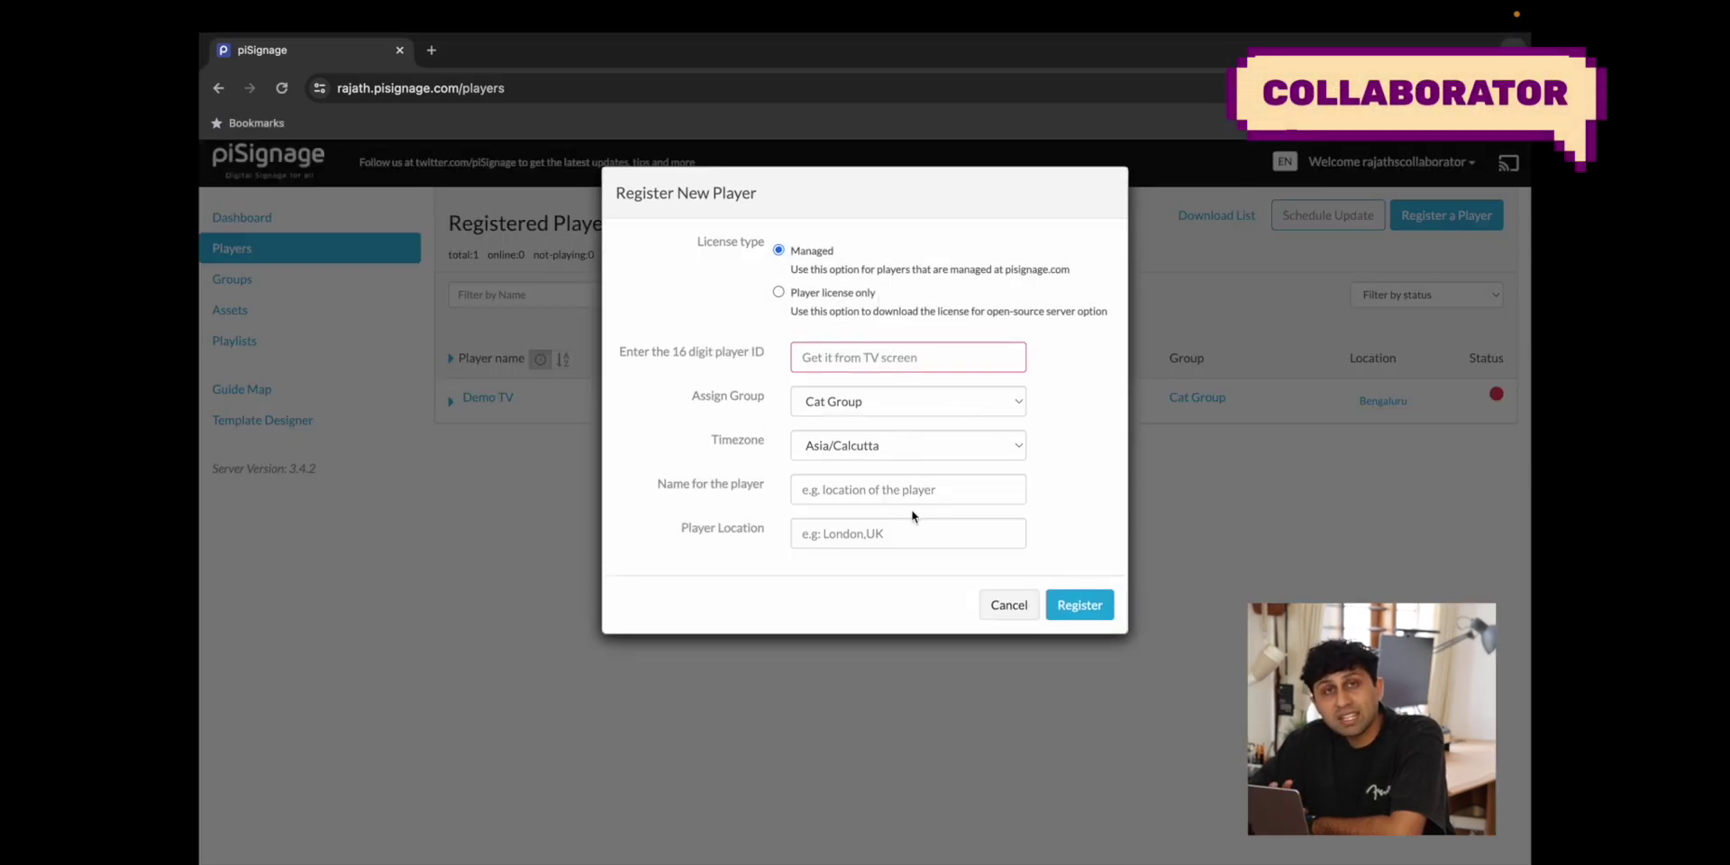
pyautogui.click(1186, 565)
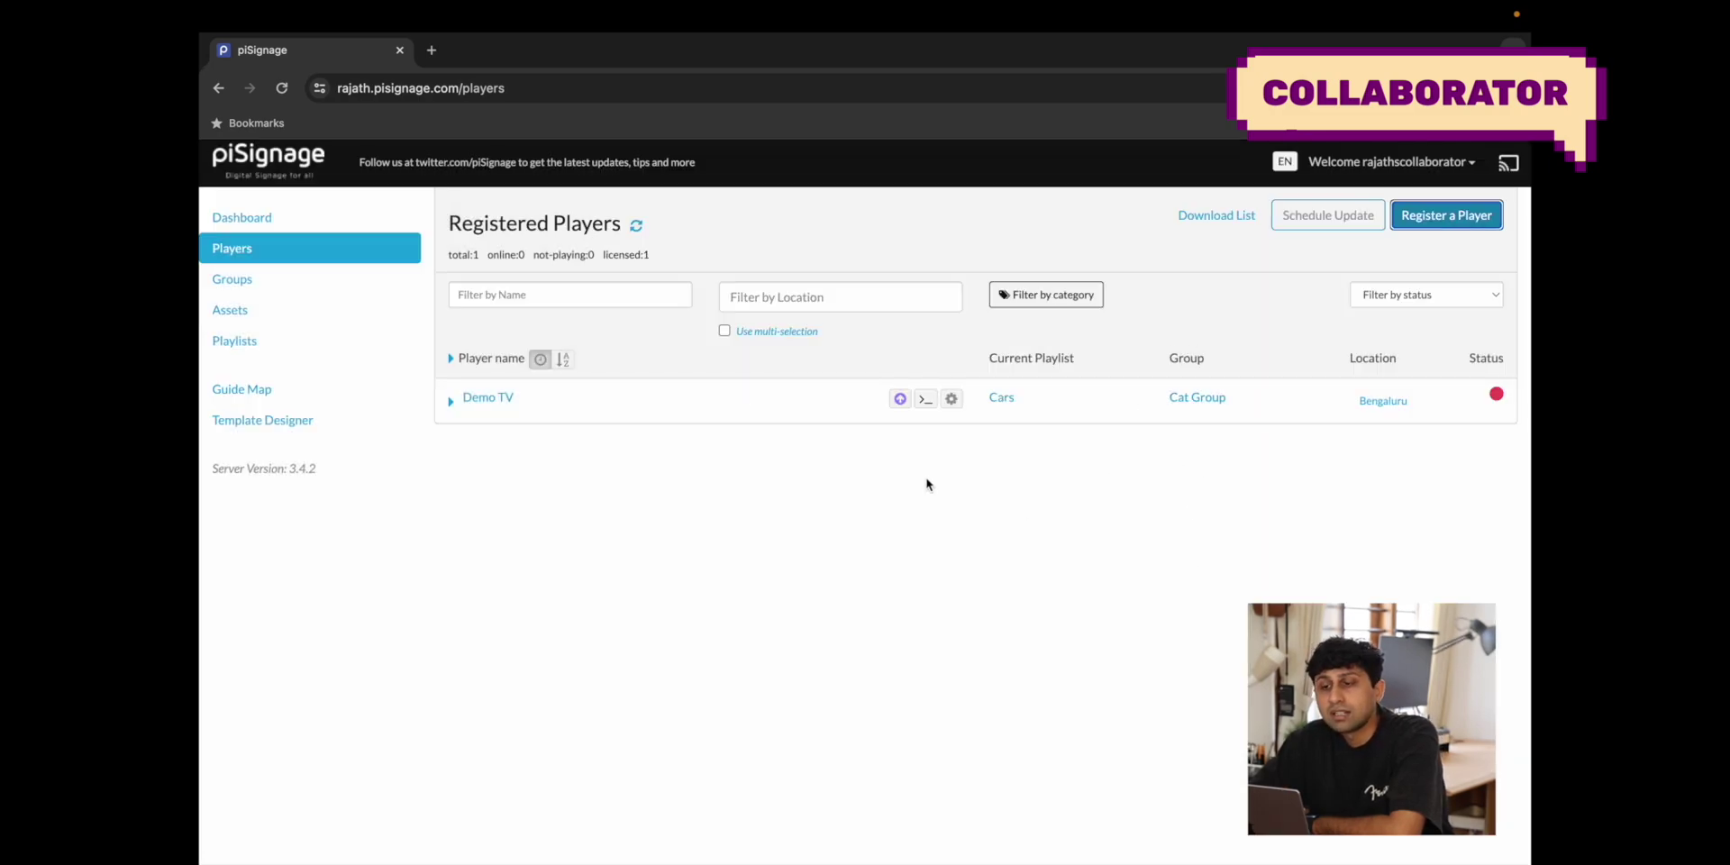
# Check which groups can be assigned in Demo TV's player settings, and examine its remote shell command field
pyautogui.click(951, 399)
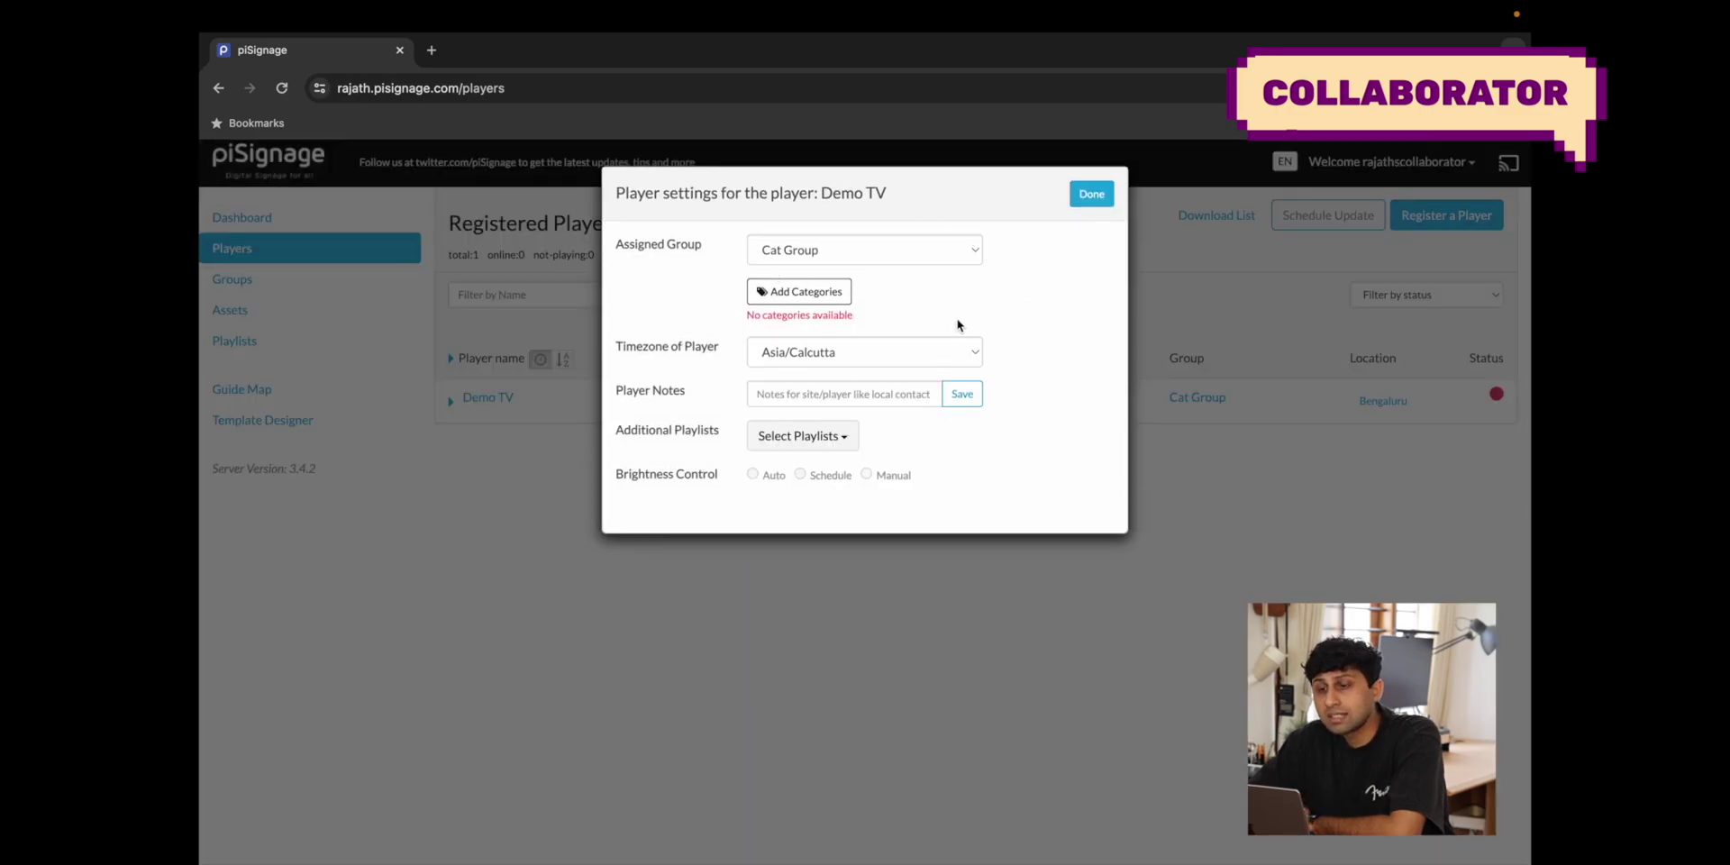
pyautogui.click(968, 261)
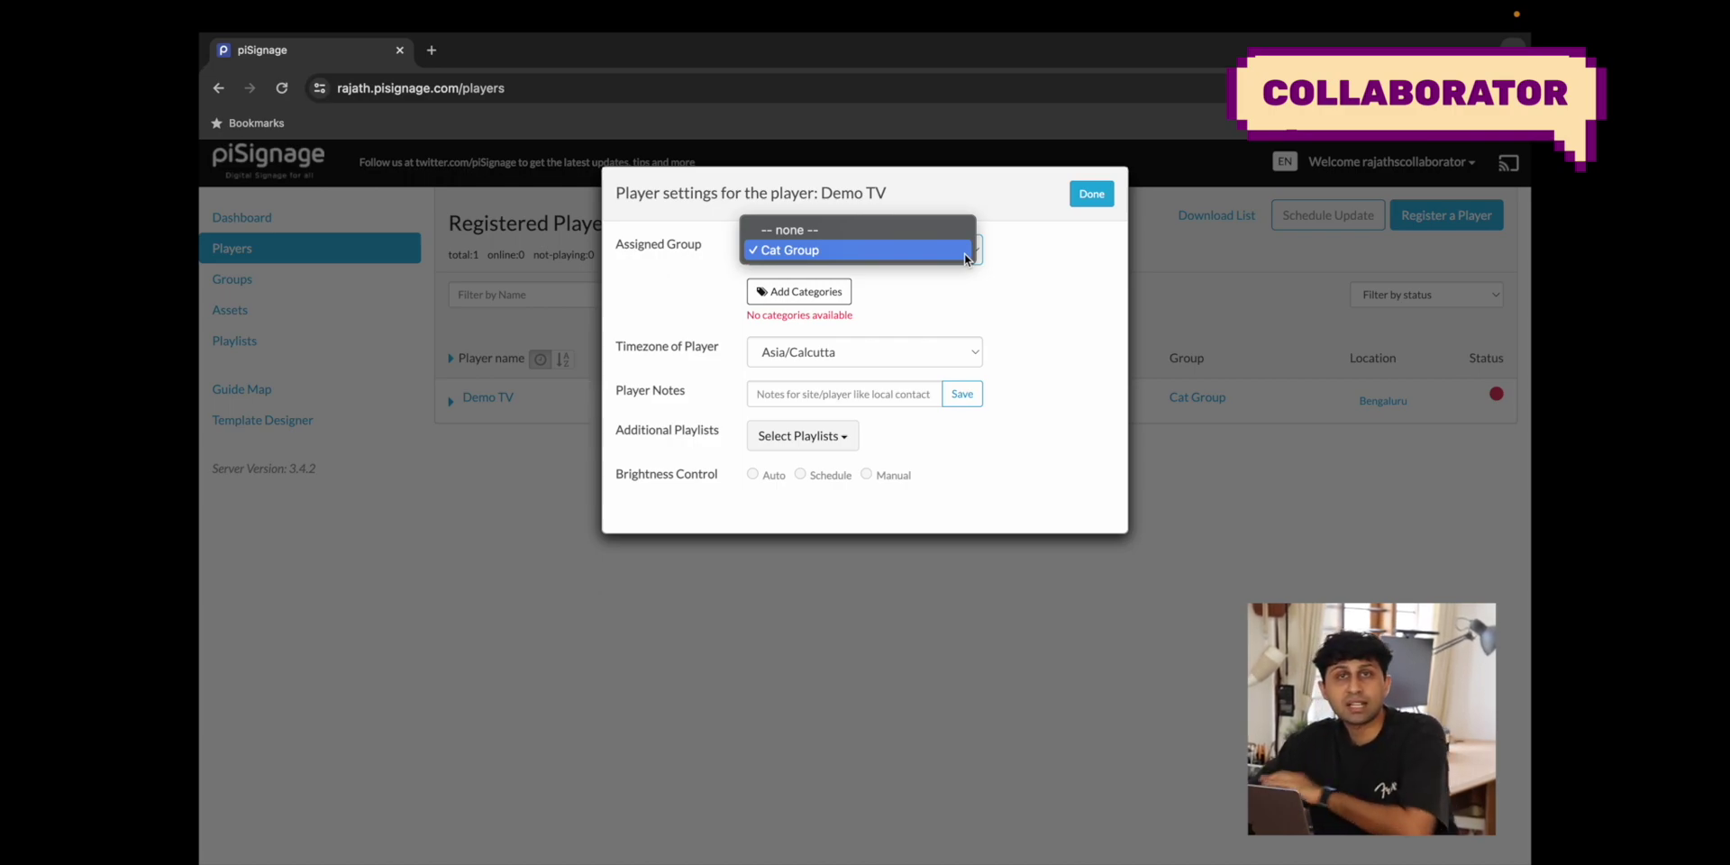
pyautogui.click(1092, 193)
pyautogui.click(1092, 194)
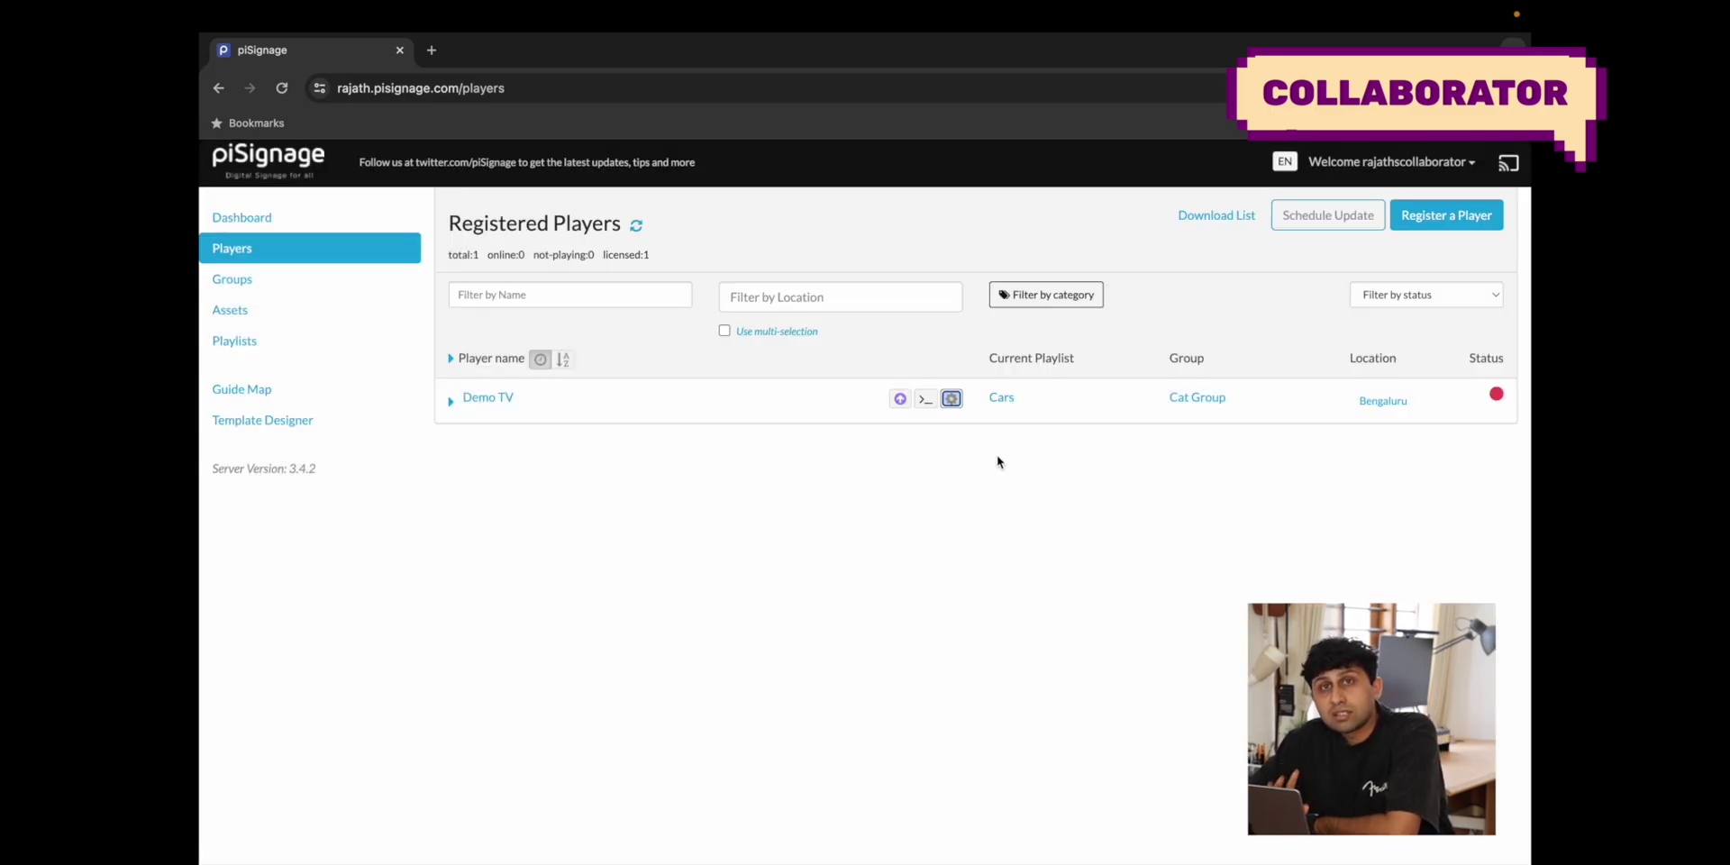
pyautogui.click(926, 399)
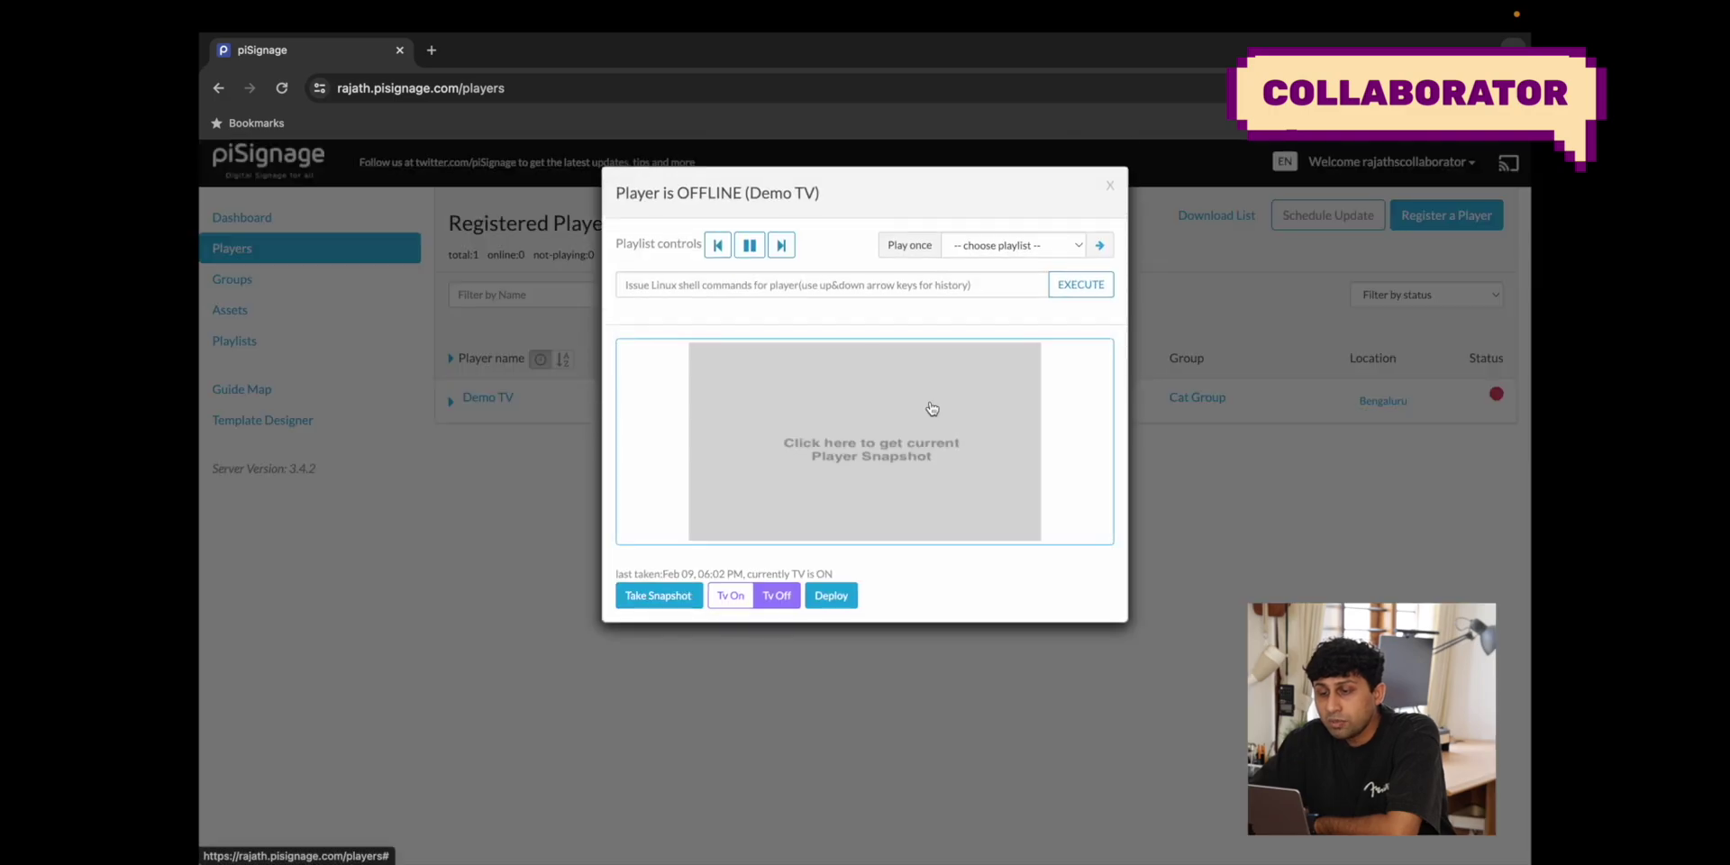
pyautogui.click(671, 287)
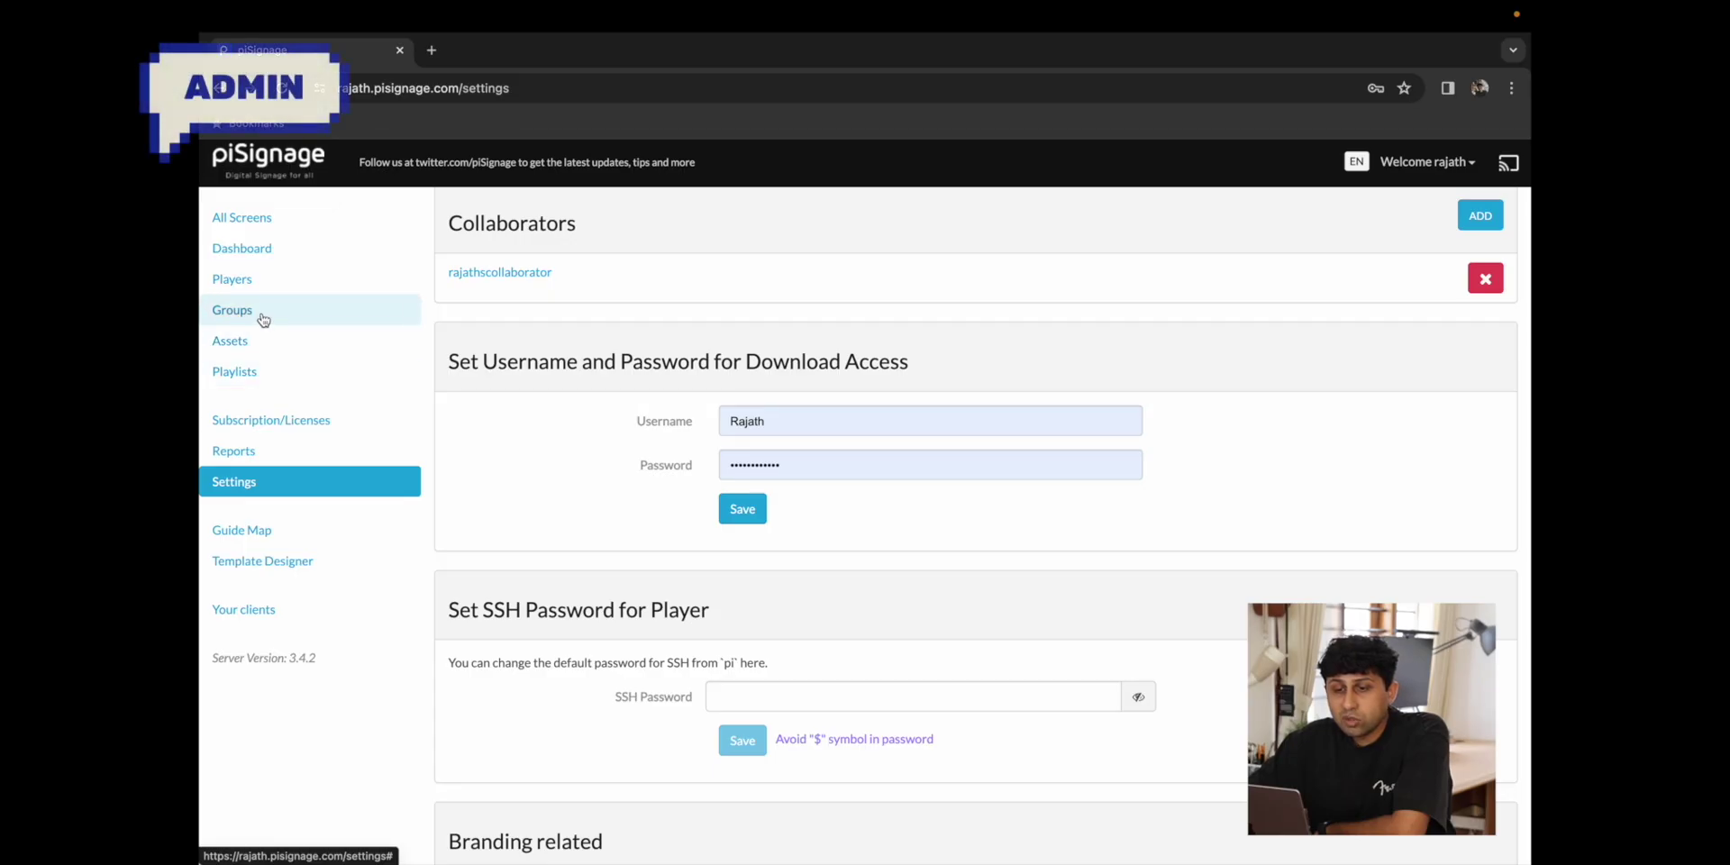
# In the admin account, open Cat Group and check its default playlist choices
pyautogui.click(261, 316)
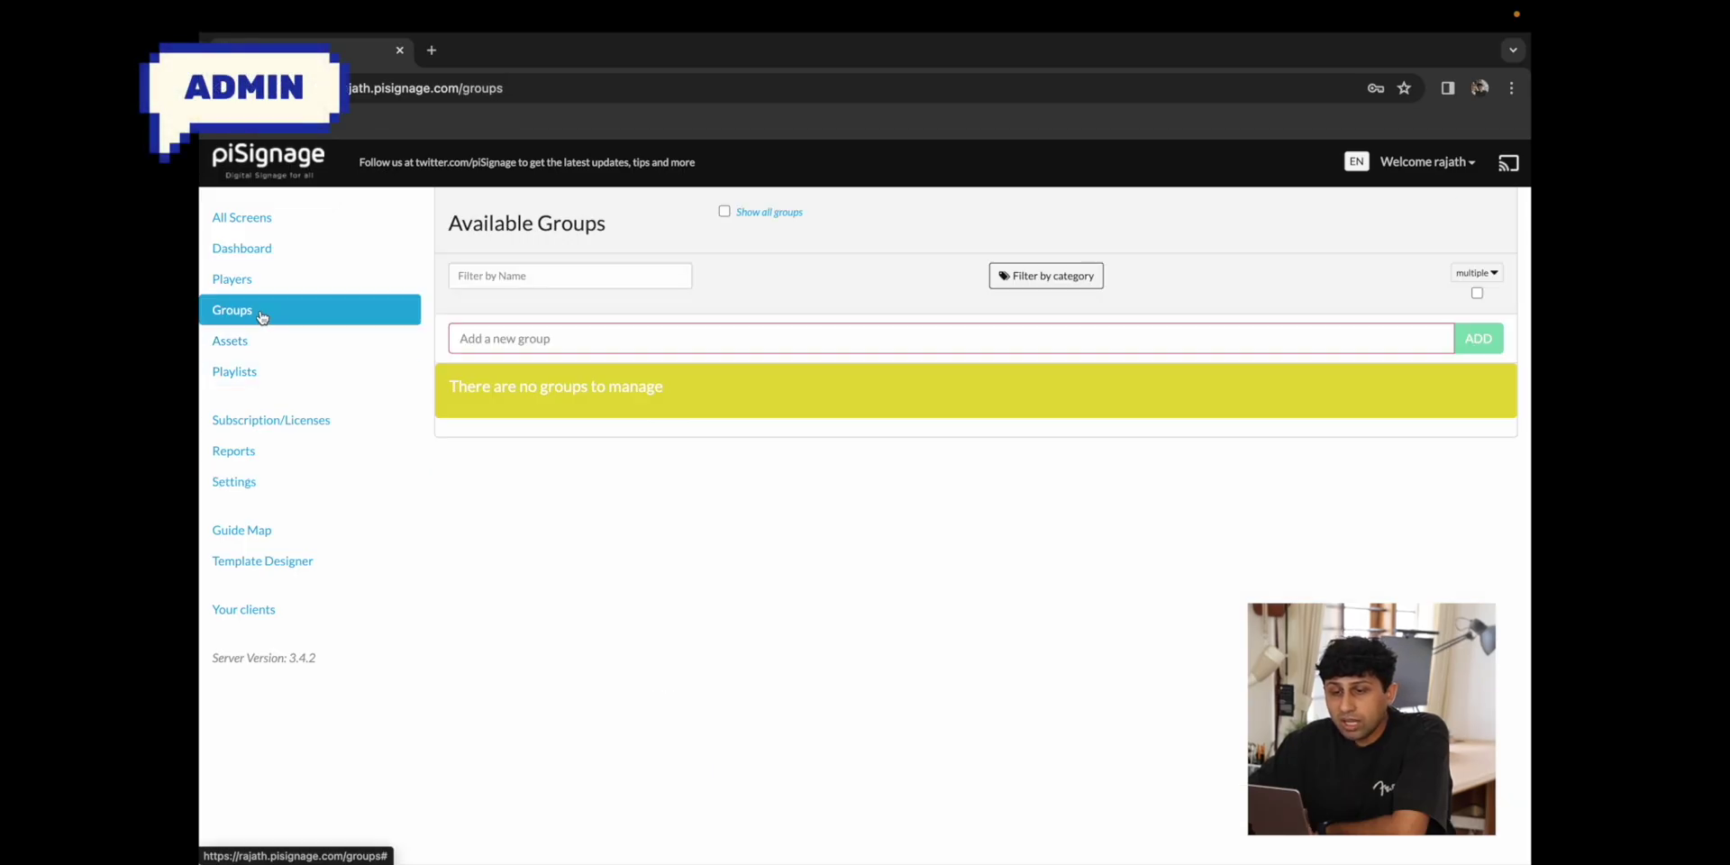
pyautogui.click(478, 389)
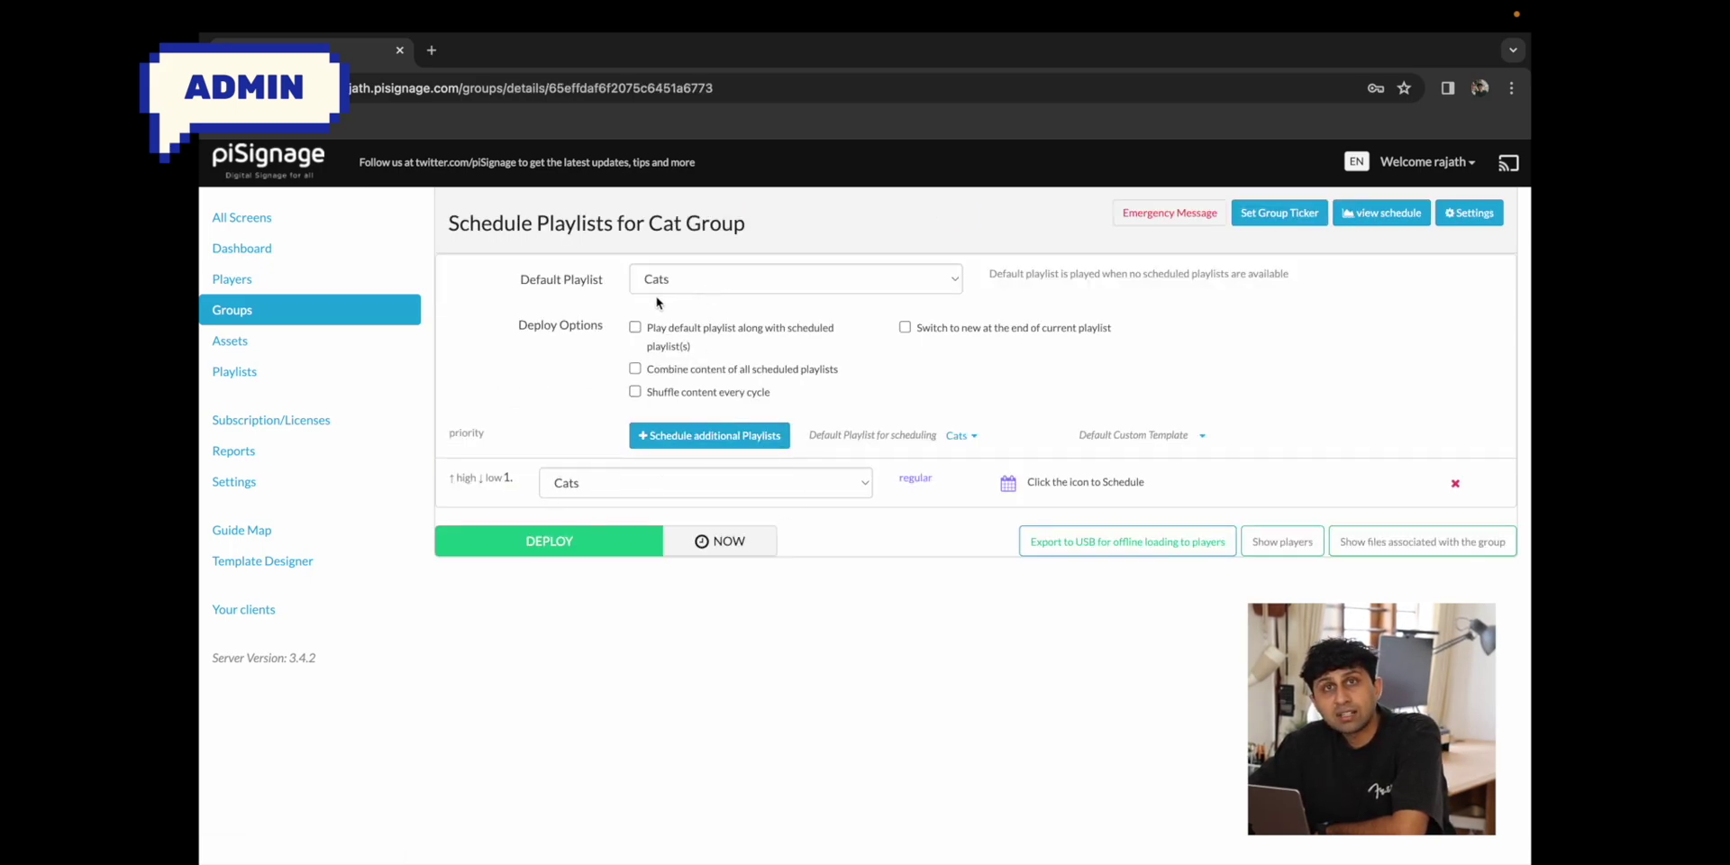
pyautogui.click(686, 280)
pyautogui.click(687, 279)
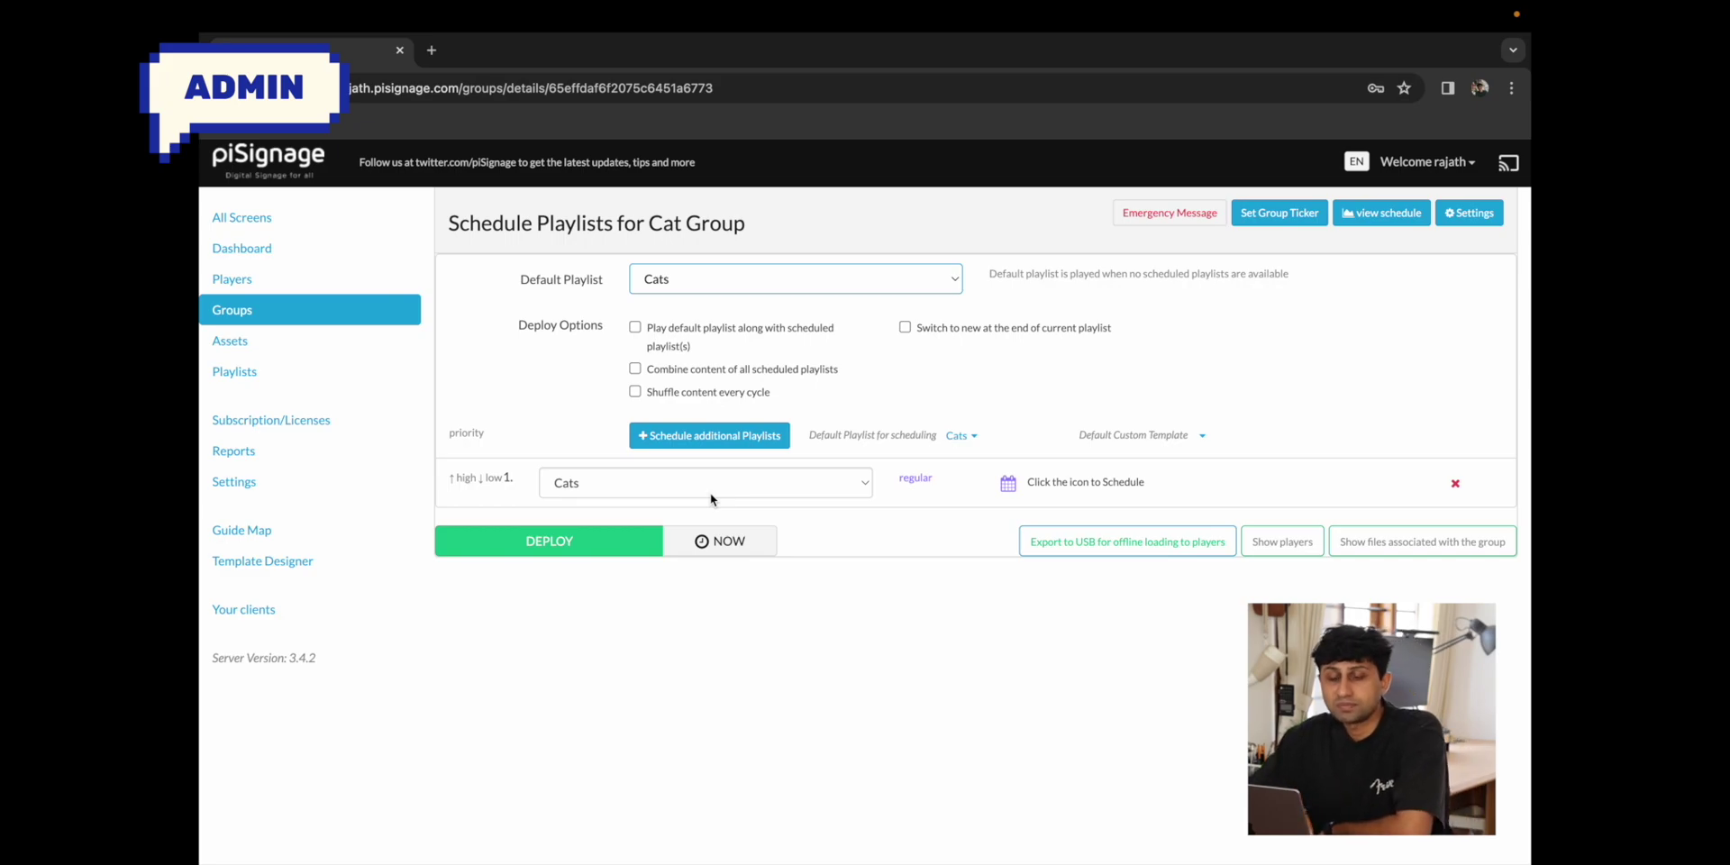
# Assign the Cats playlist to Cat Group for collaborators
pyautogui.click(274, 381)
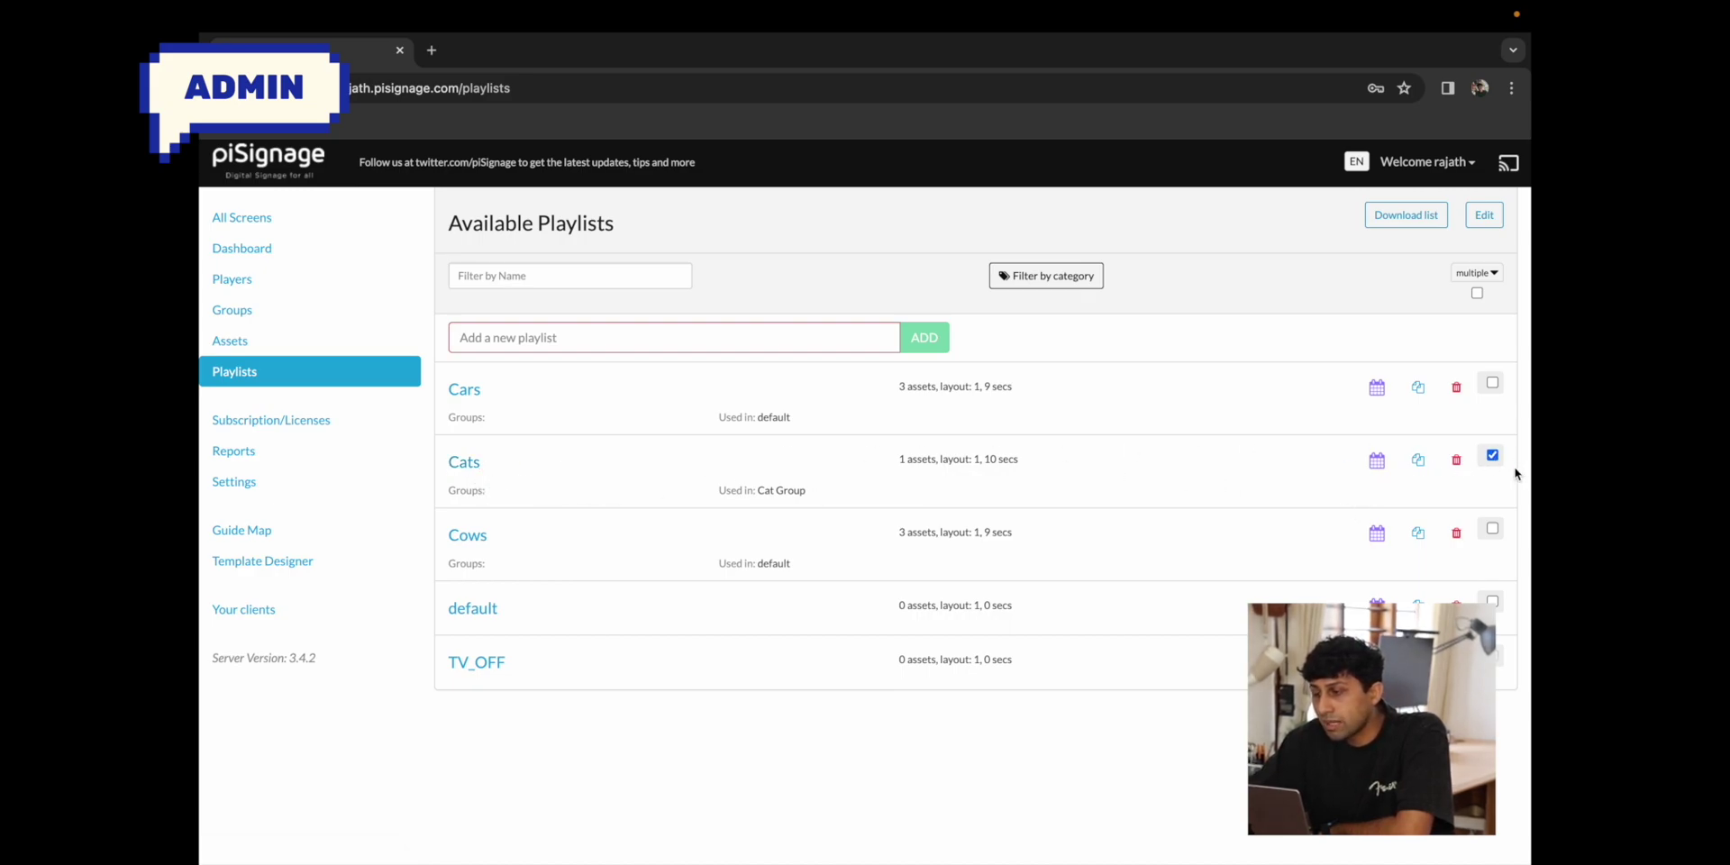
pyautogui.click(1496, 274)
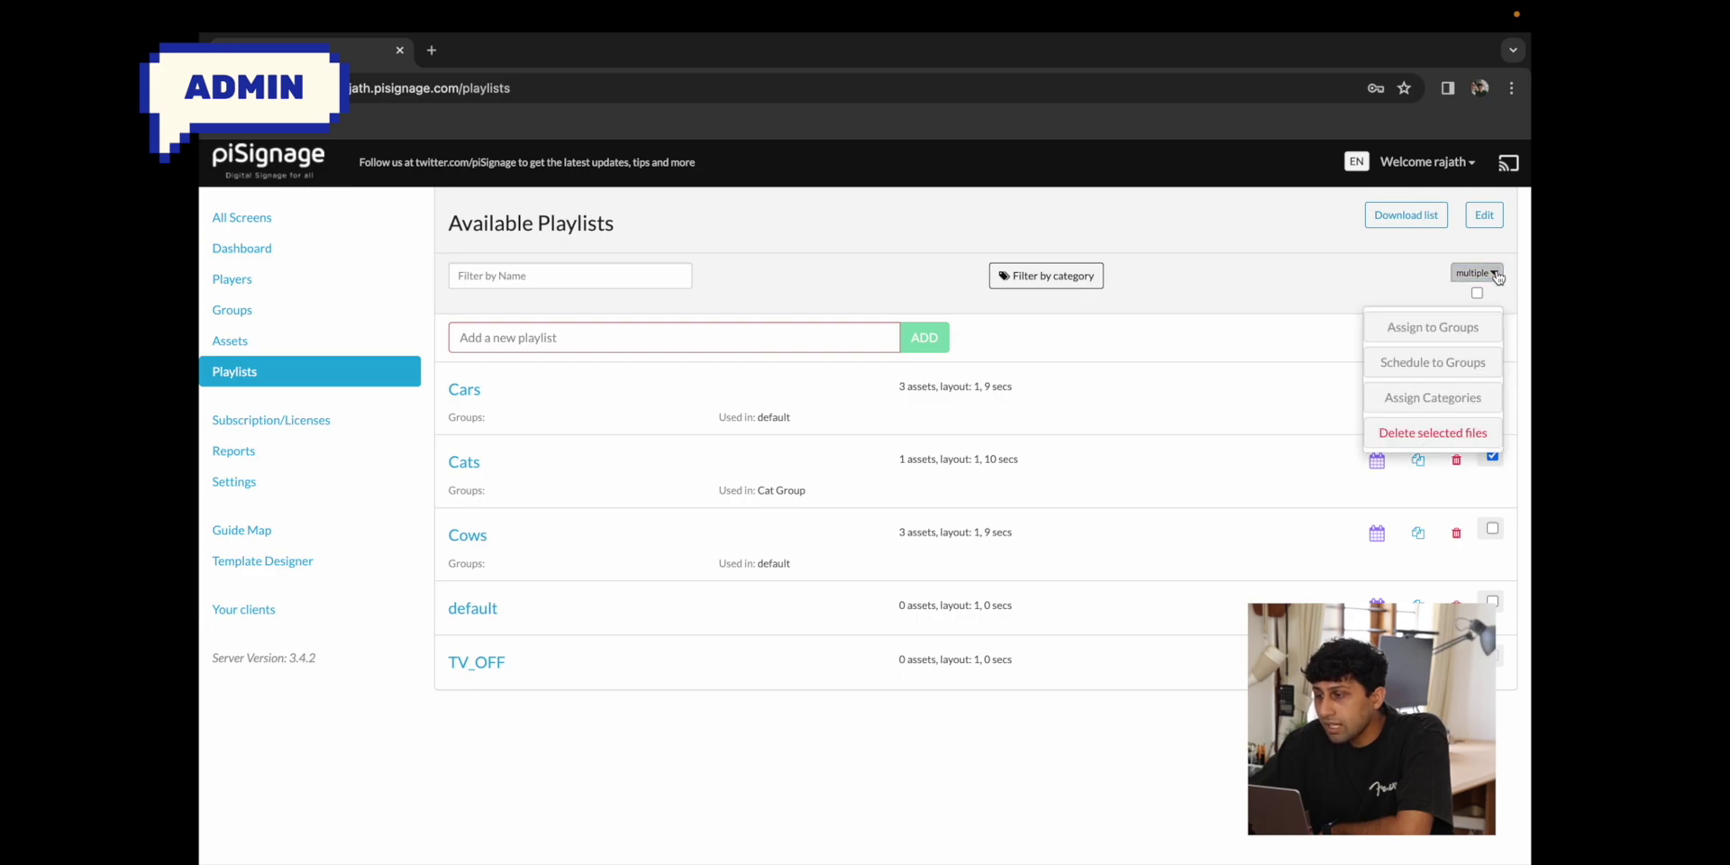
pyautogui.click(1472, 330)
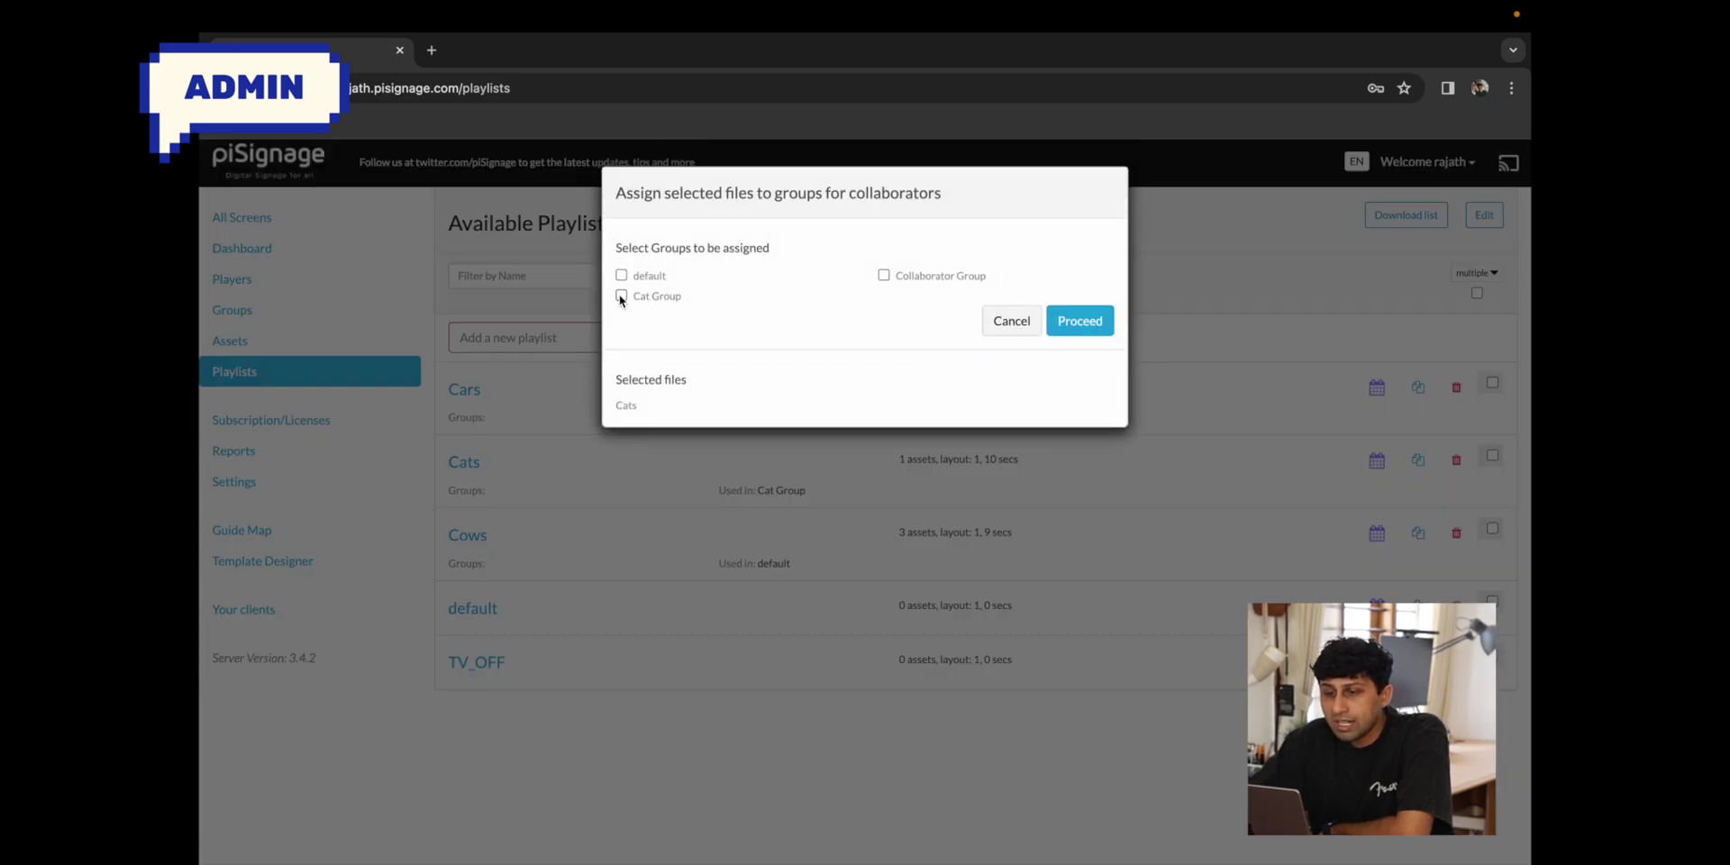
pyautogui.click(1076, 322)
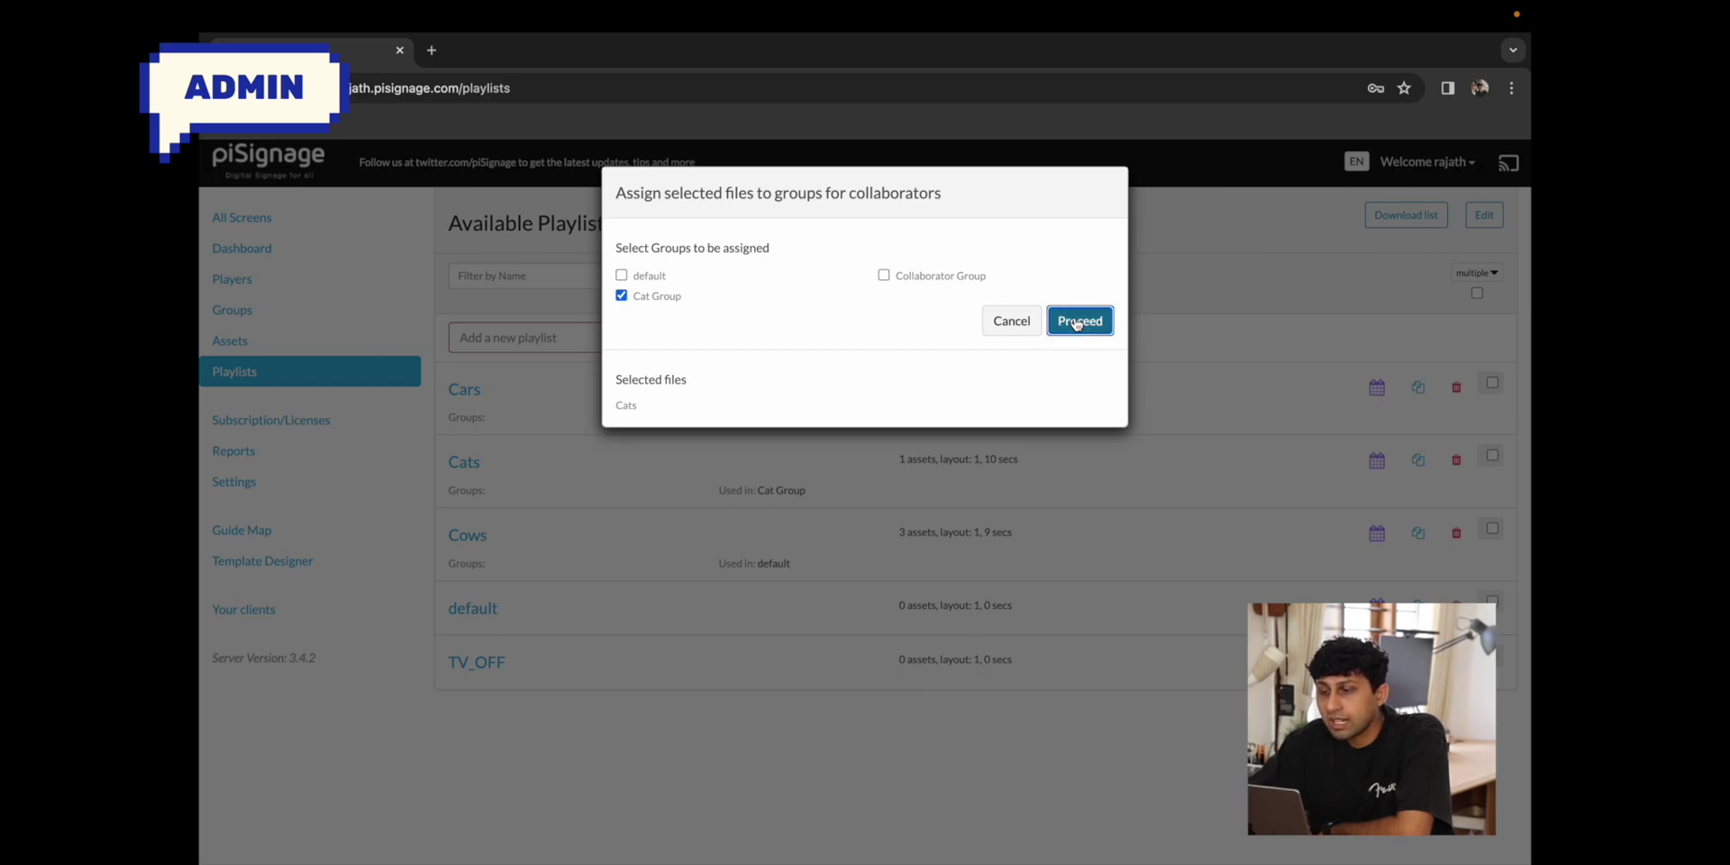
pyautogui.click(1091, 349)
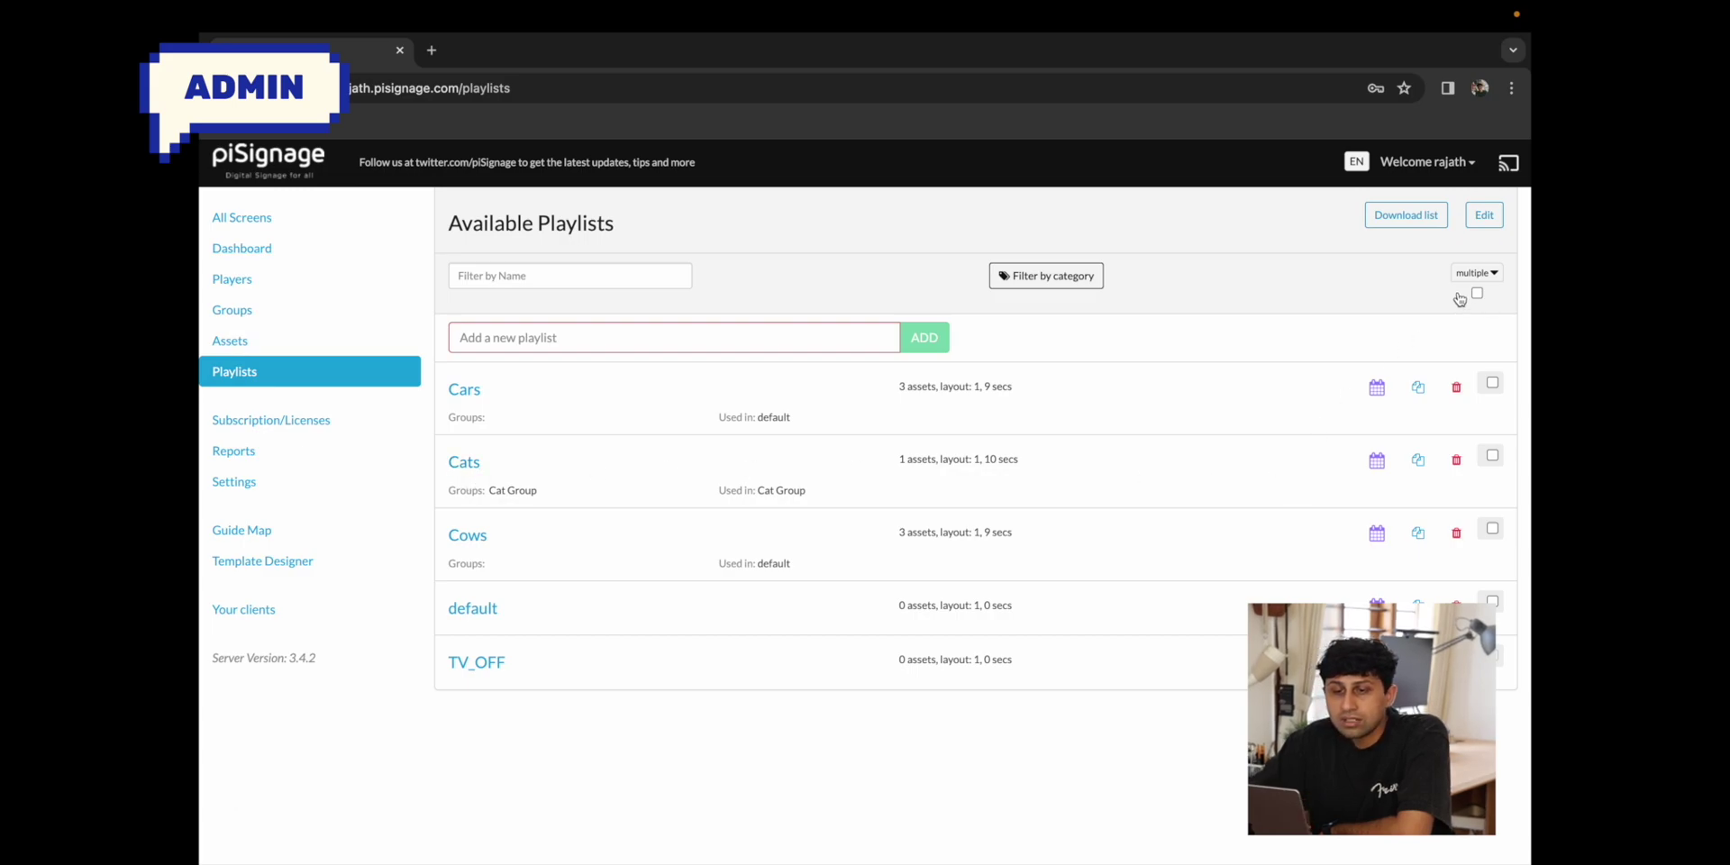
# Assign the Cat.jpg asset to Cat Group for collaborators
pyautogui.click(306, 350)
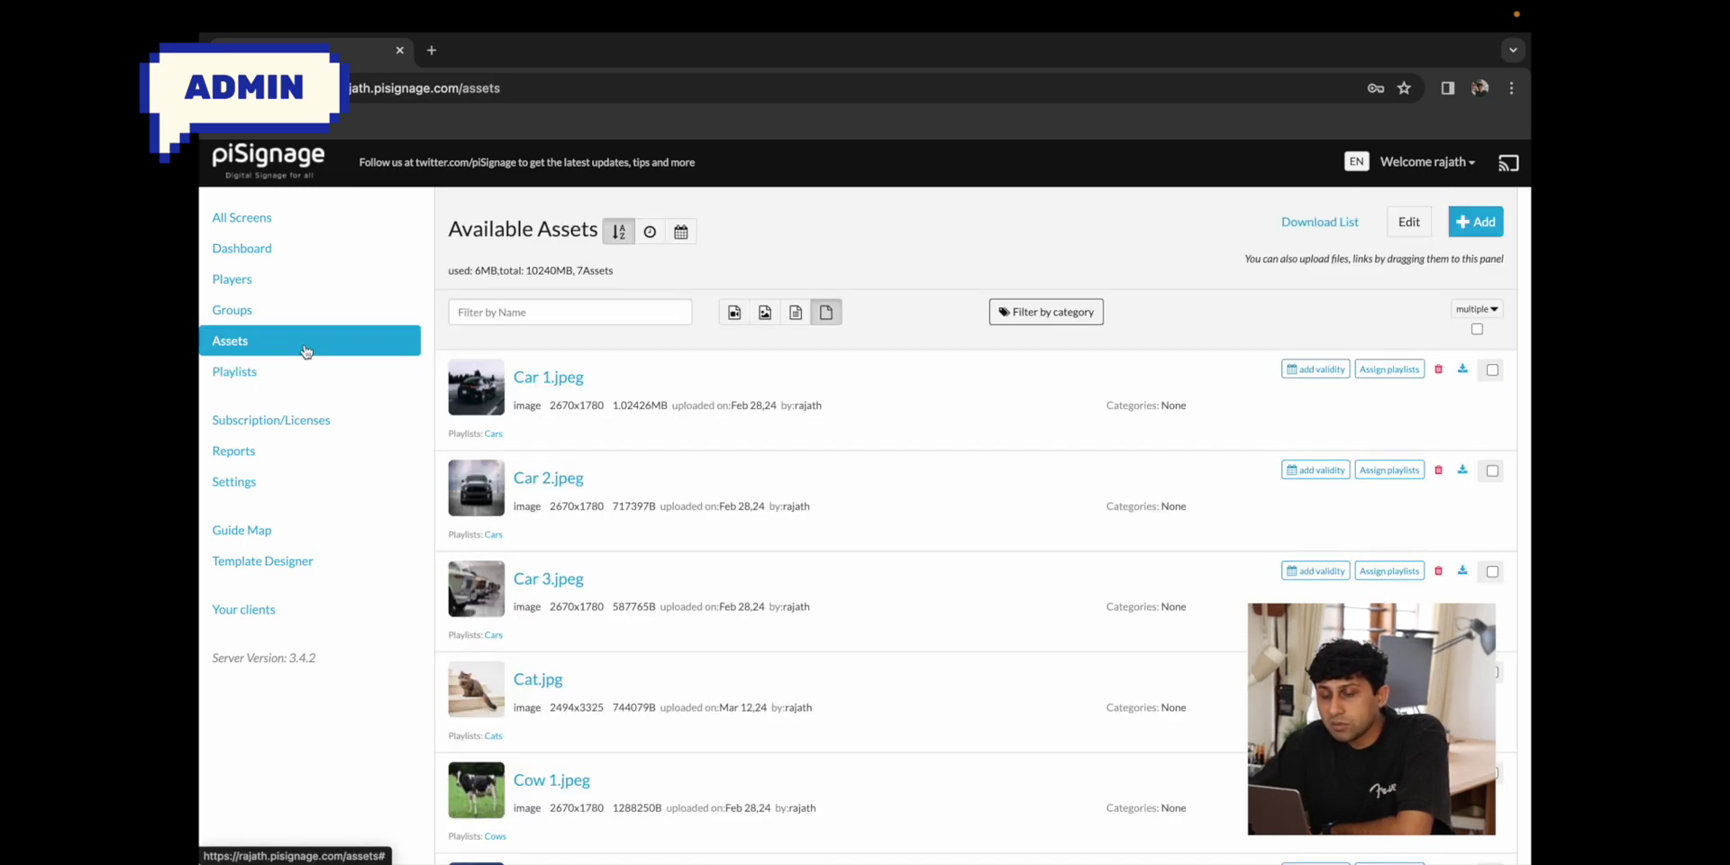
pyautogui.scroll(-3, 730, 606)
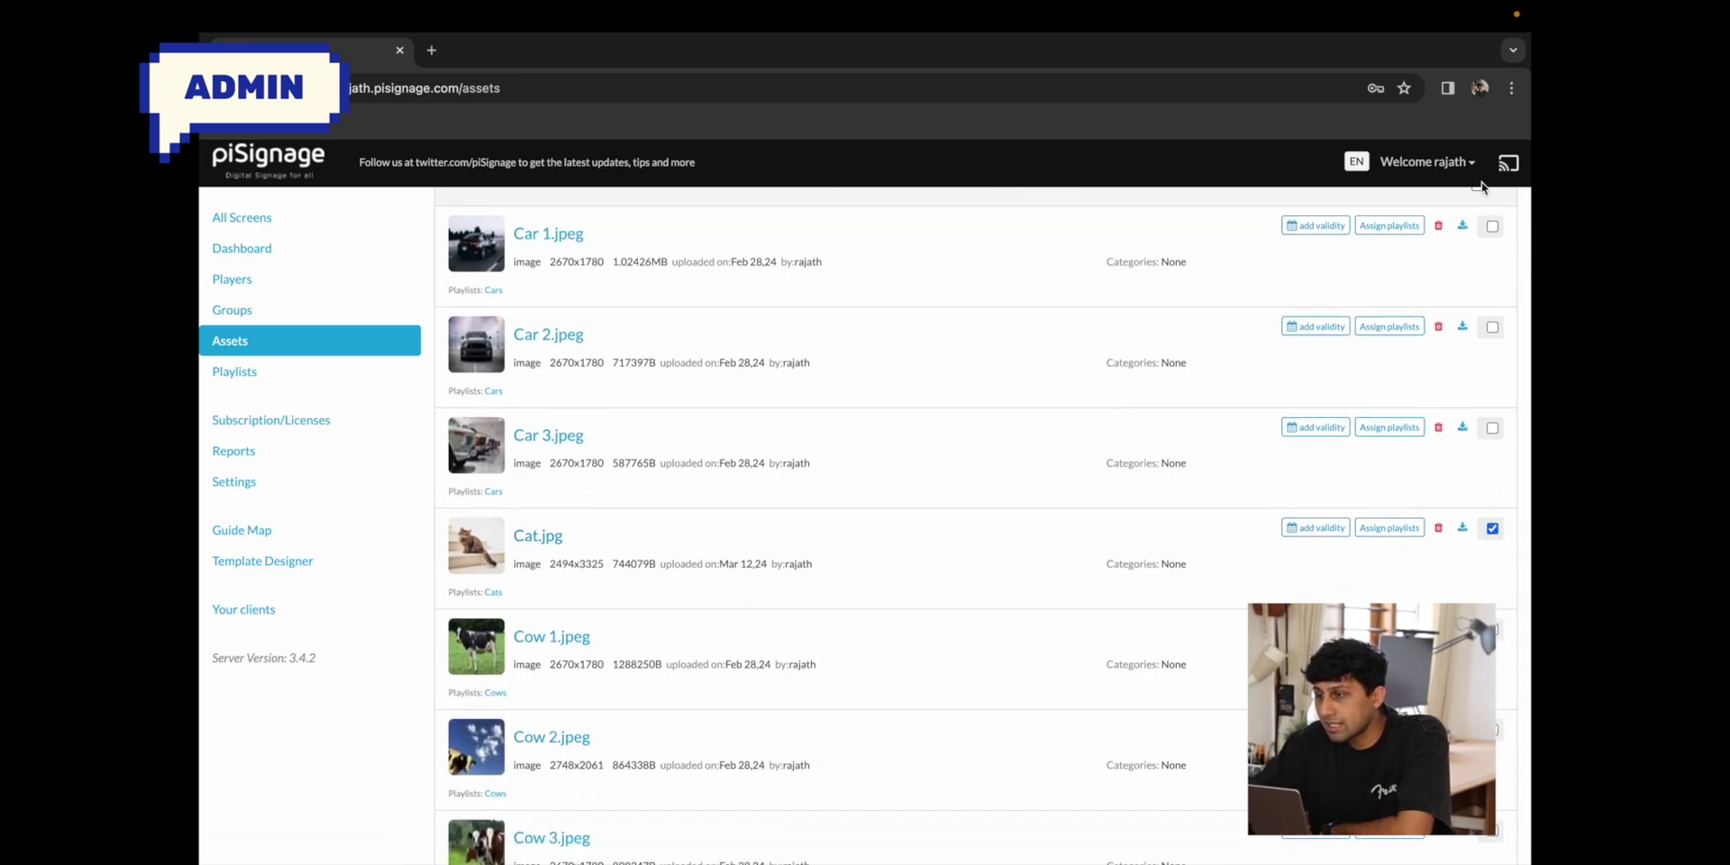
pyautogui.scroll(3, 1482, 191)
pyautogui.click(1476, 309)
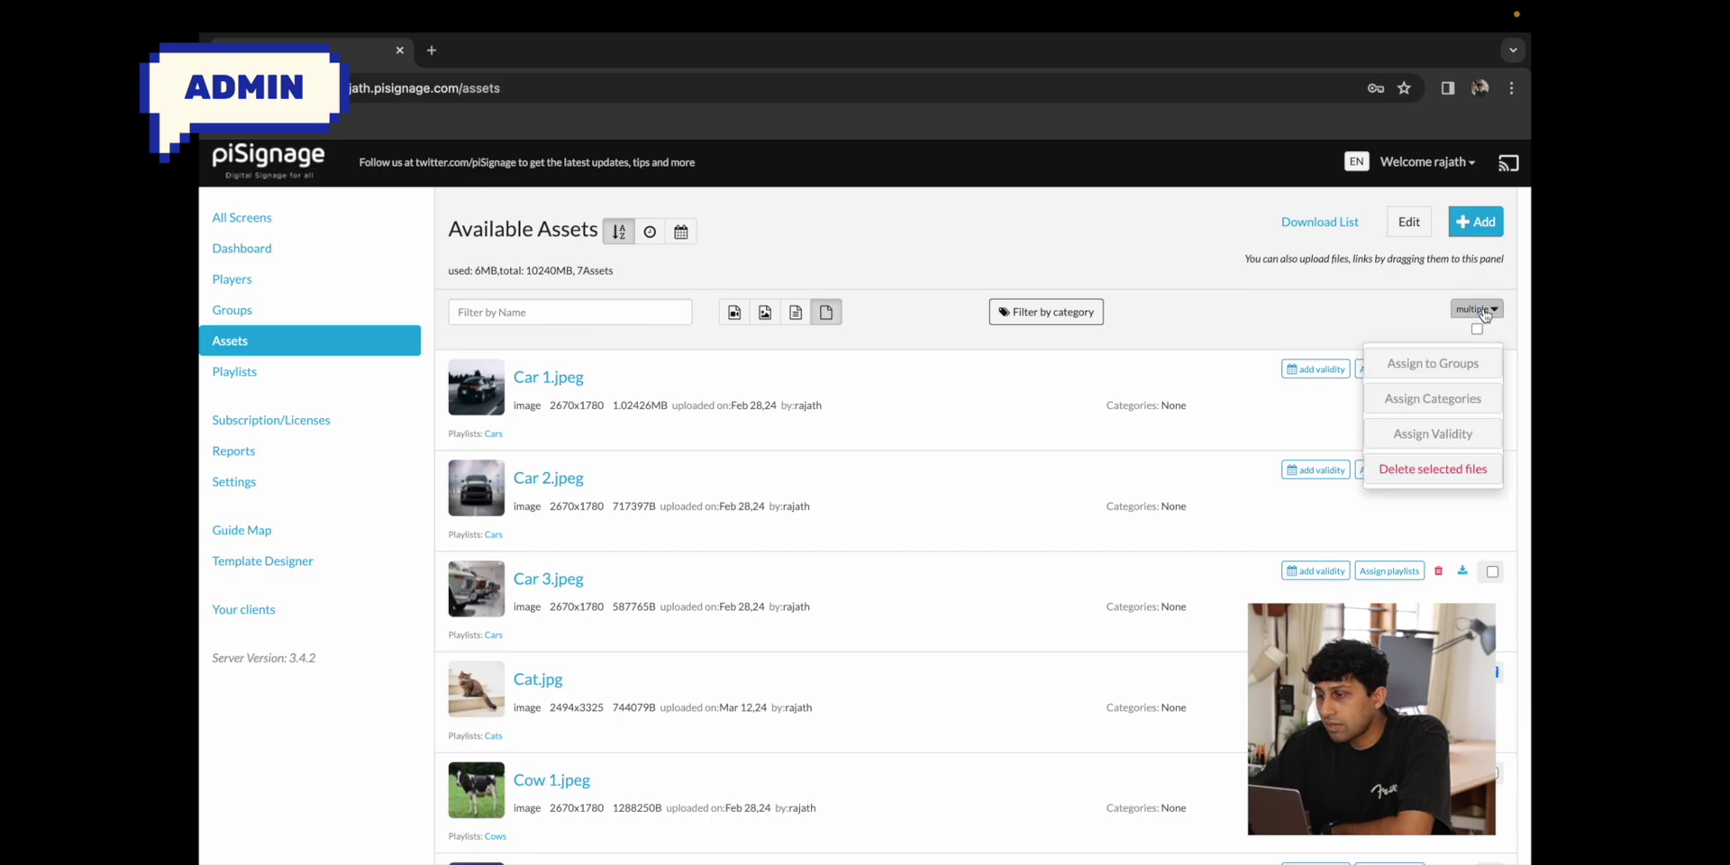
pyautogui.click(1461, 369)
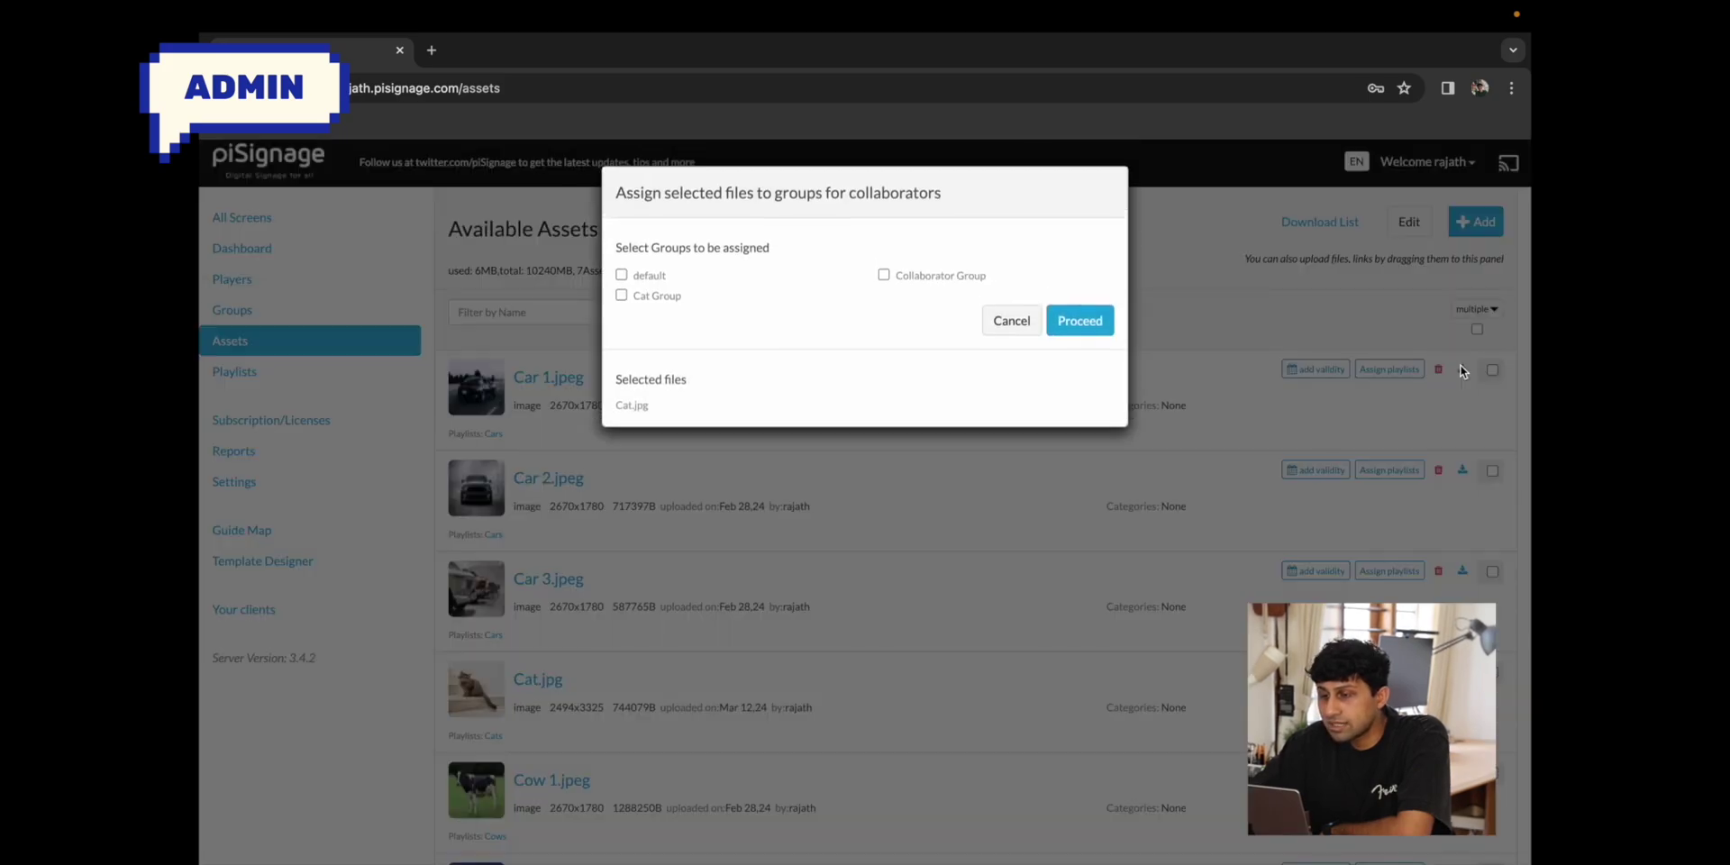
pyautogui.click(1081, 320)
pyautogui.click(1093, 347)
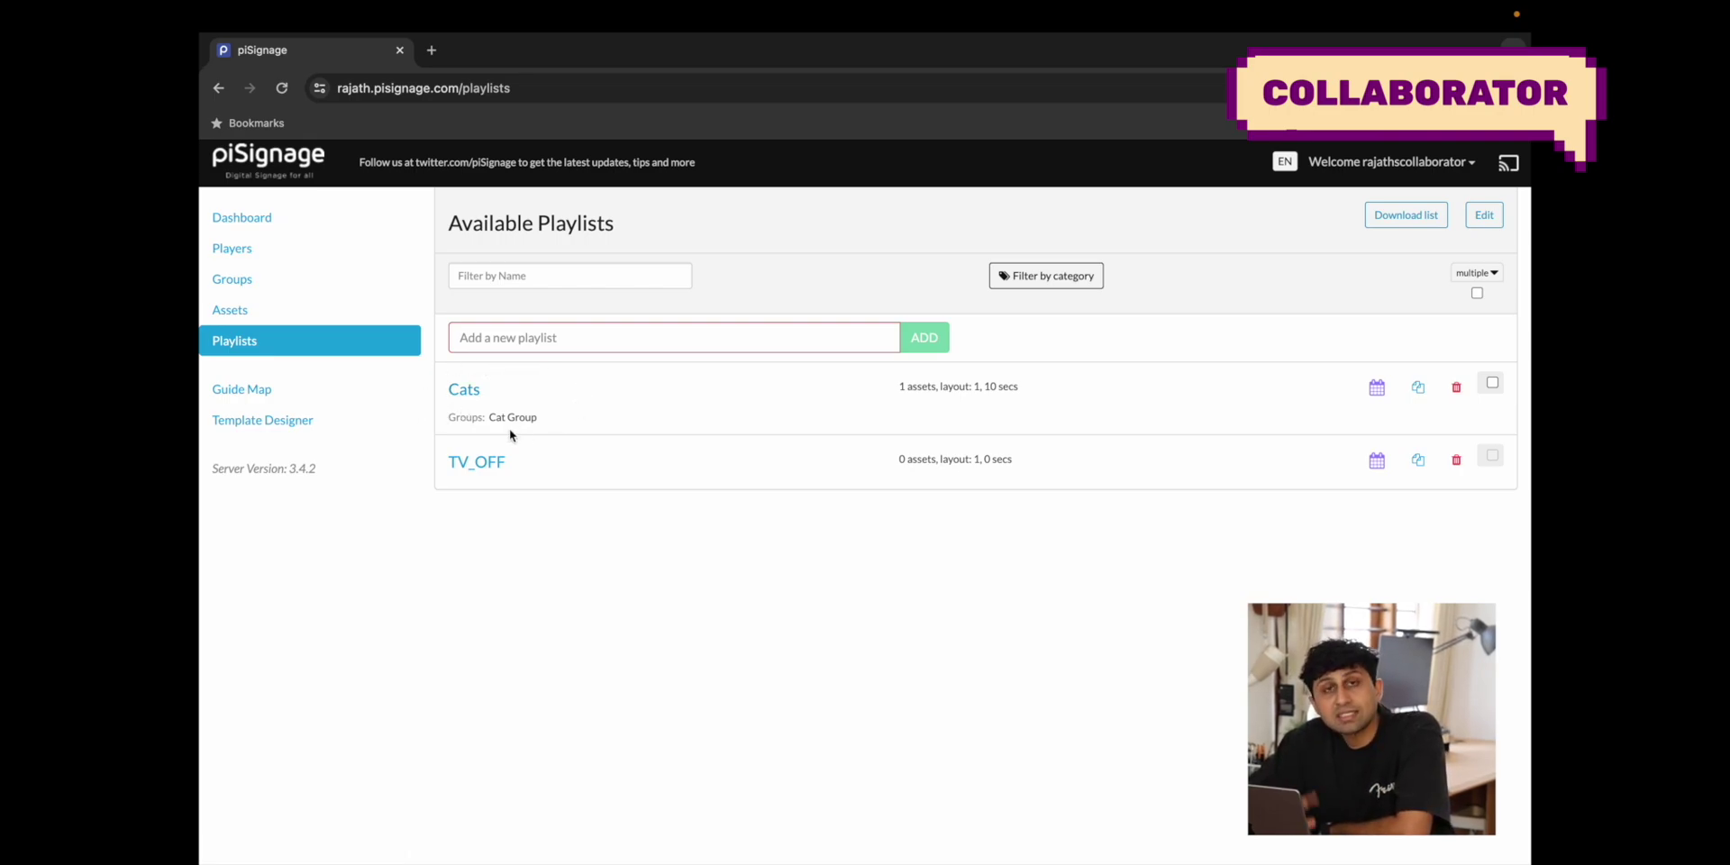
# As the collaborator, set a new Livestreaming or YouTube asset's link address to the URL of the open Cutest Cats and Dogs YouTube video
pyautogui.click(261, 315)
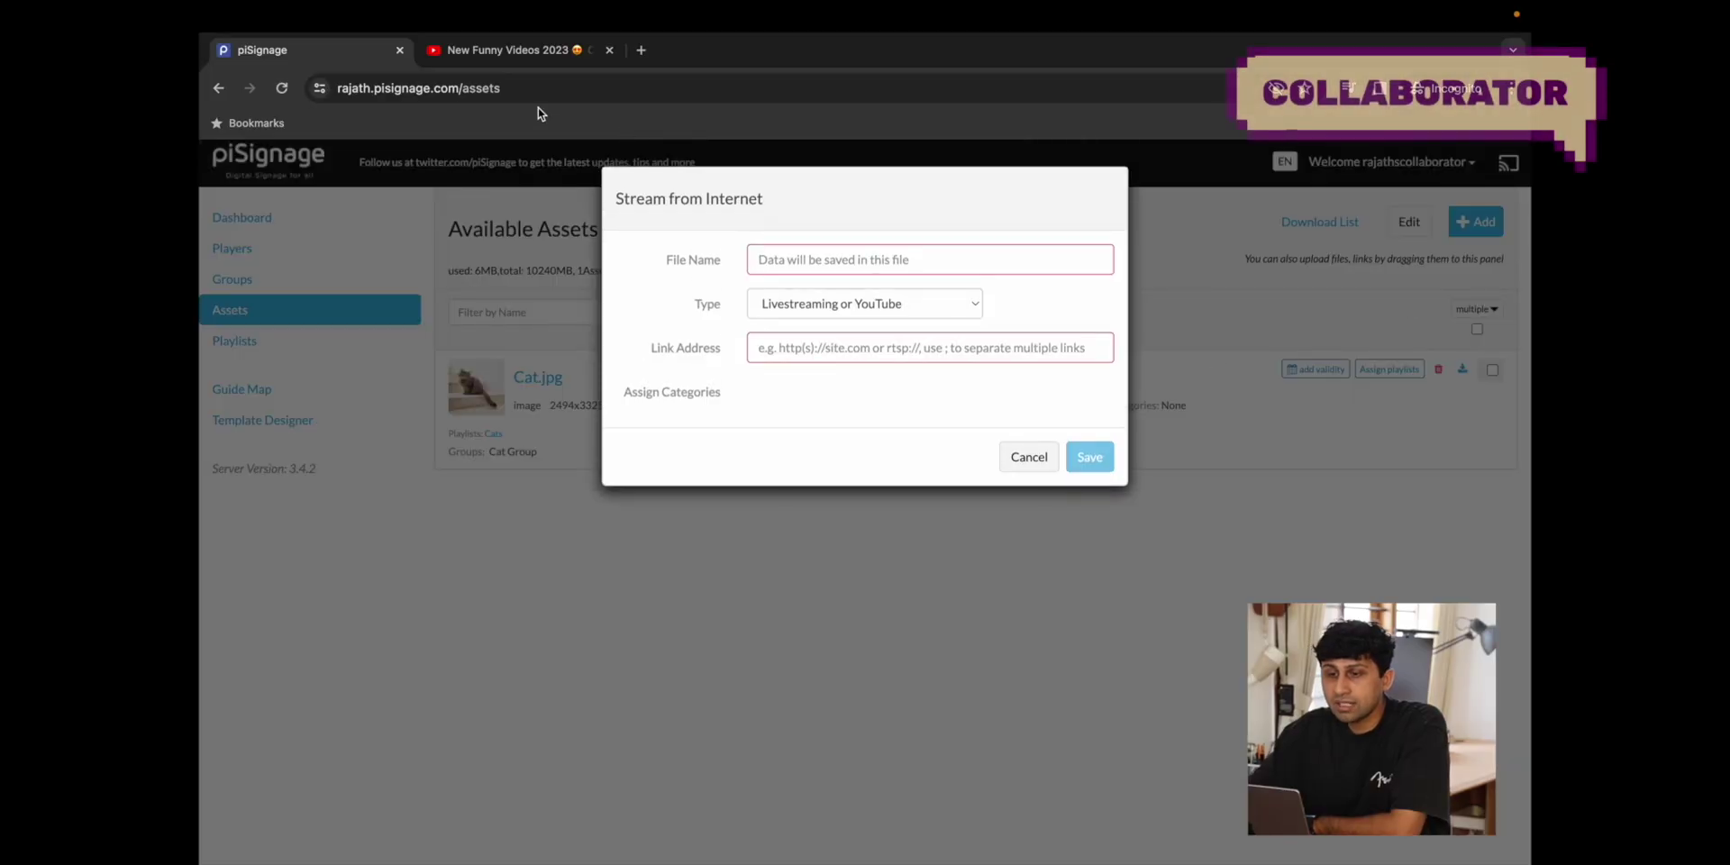
pyautogui.click(516, 56)
pyautogui.click(535, 88)
pyautogui.hotkey('ctrl', 'c')
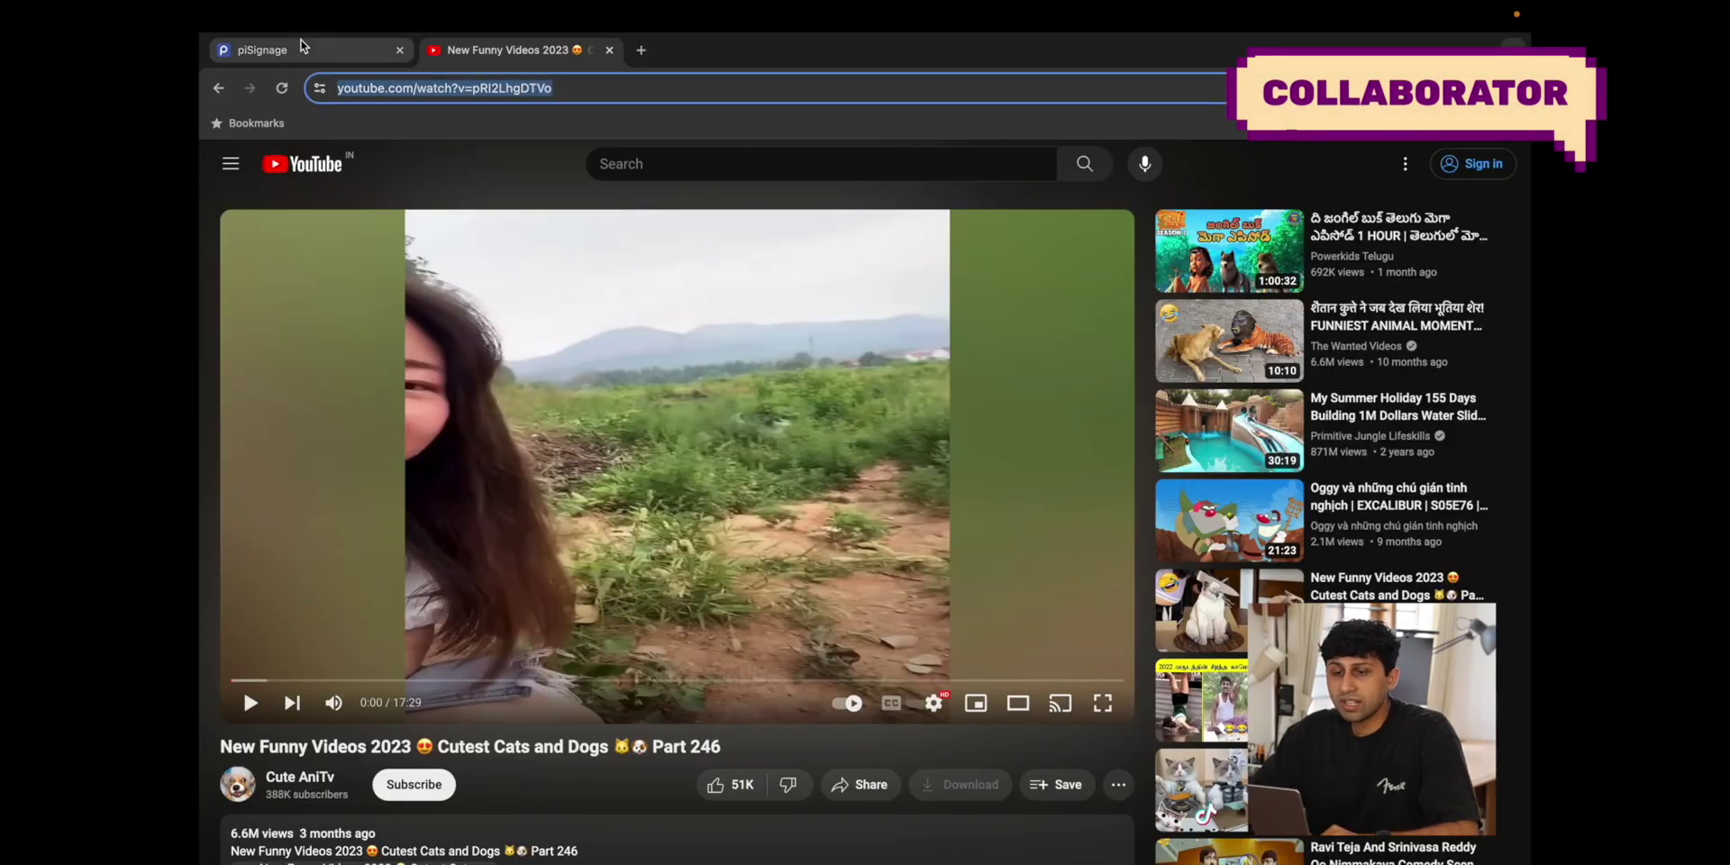
pyautogui.click(327, 57)
pyautogui.click(839, 354)
pyautogui.hotkey('ctrl', 'v')
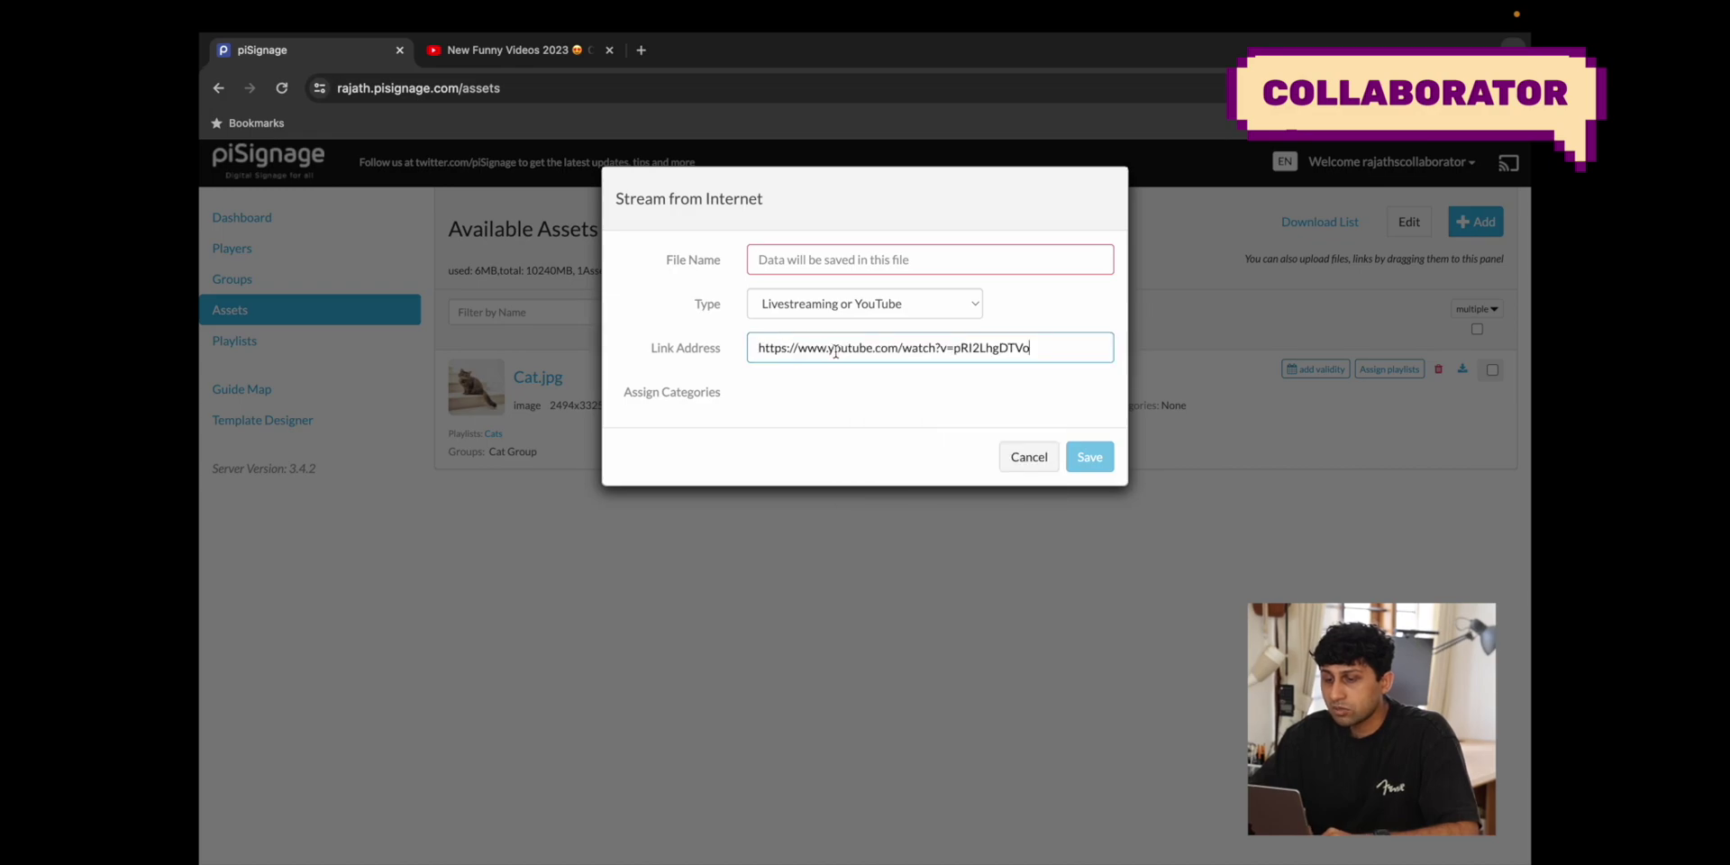
# Name the internet stream asset Cat video and save it
pyautogui.click(843, 258)
pyautogui.write('Cat video')
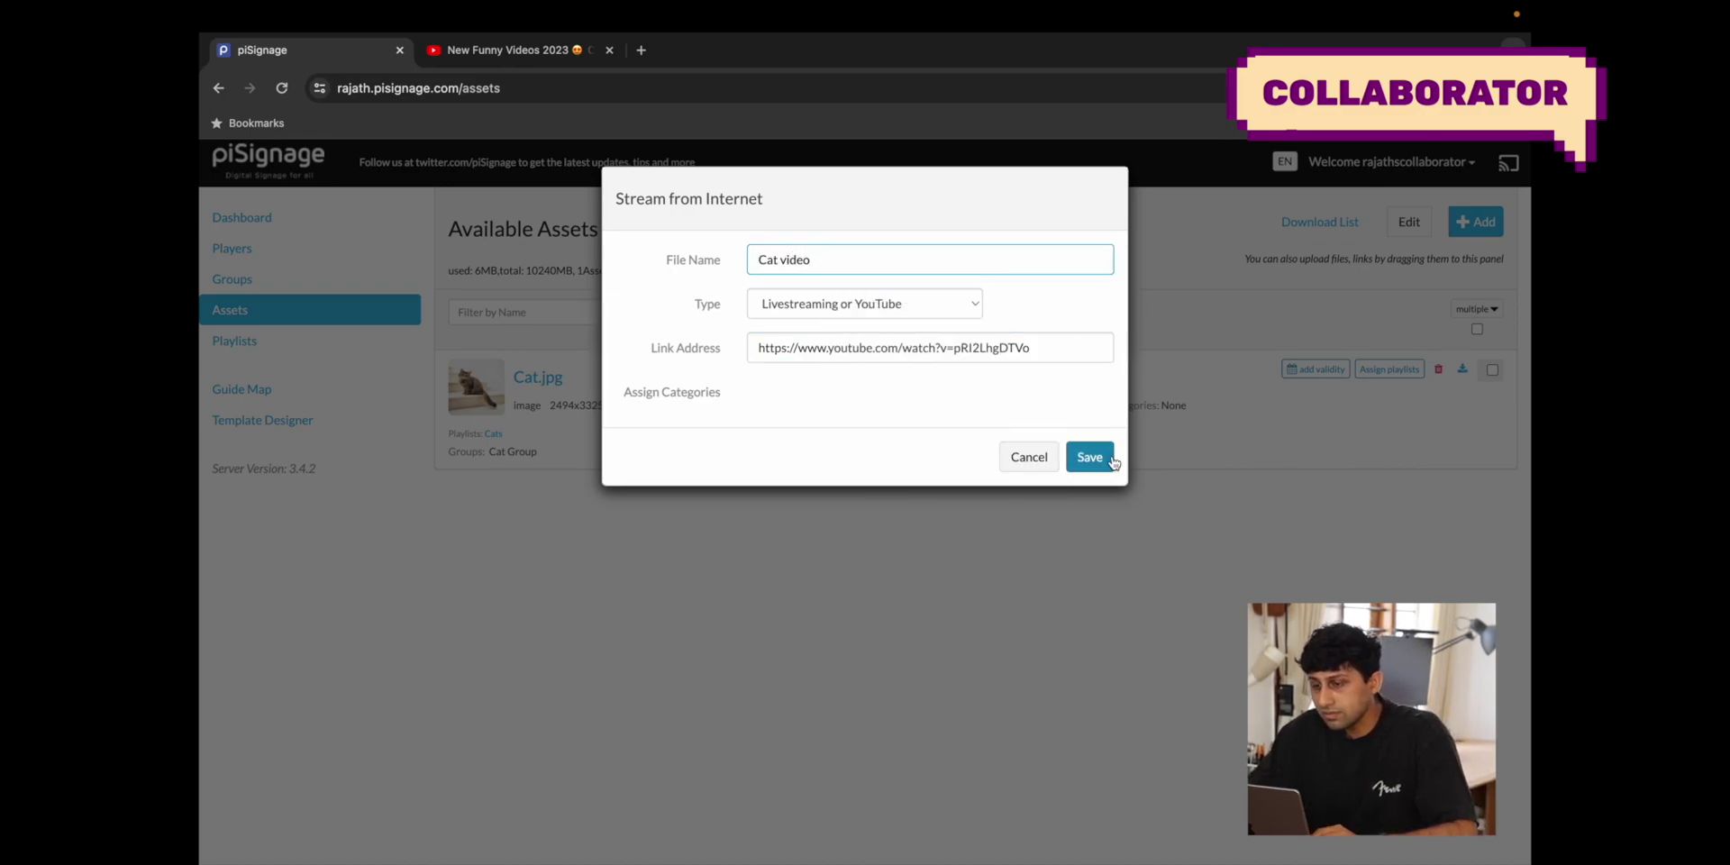
pyautogui.click(1101, 458)
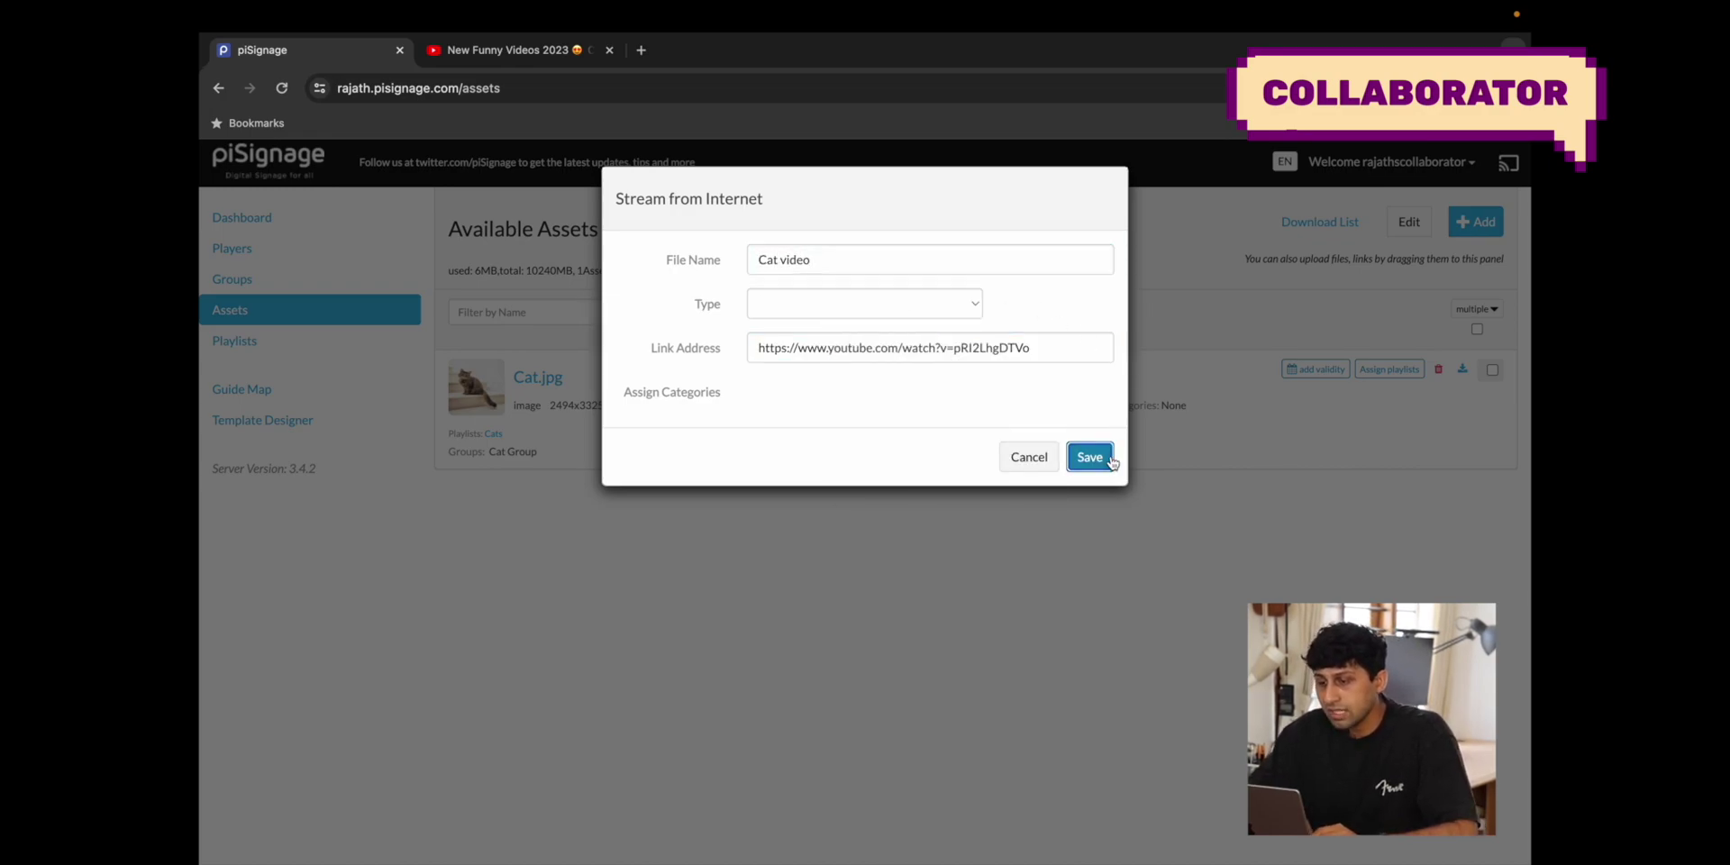
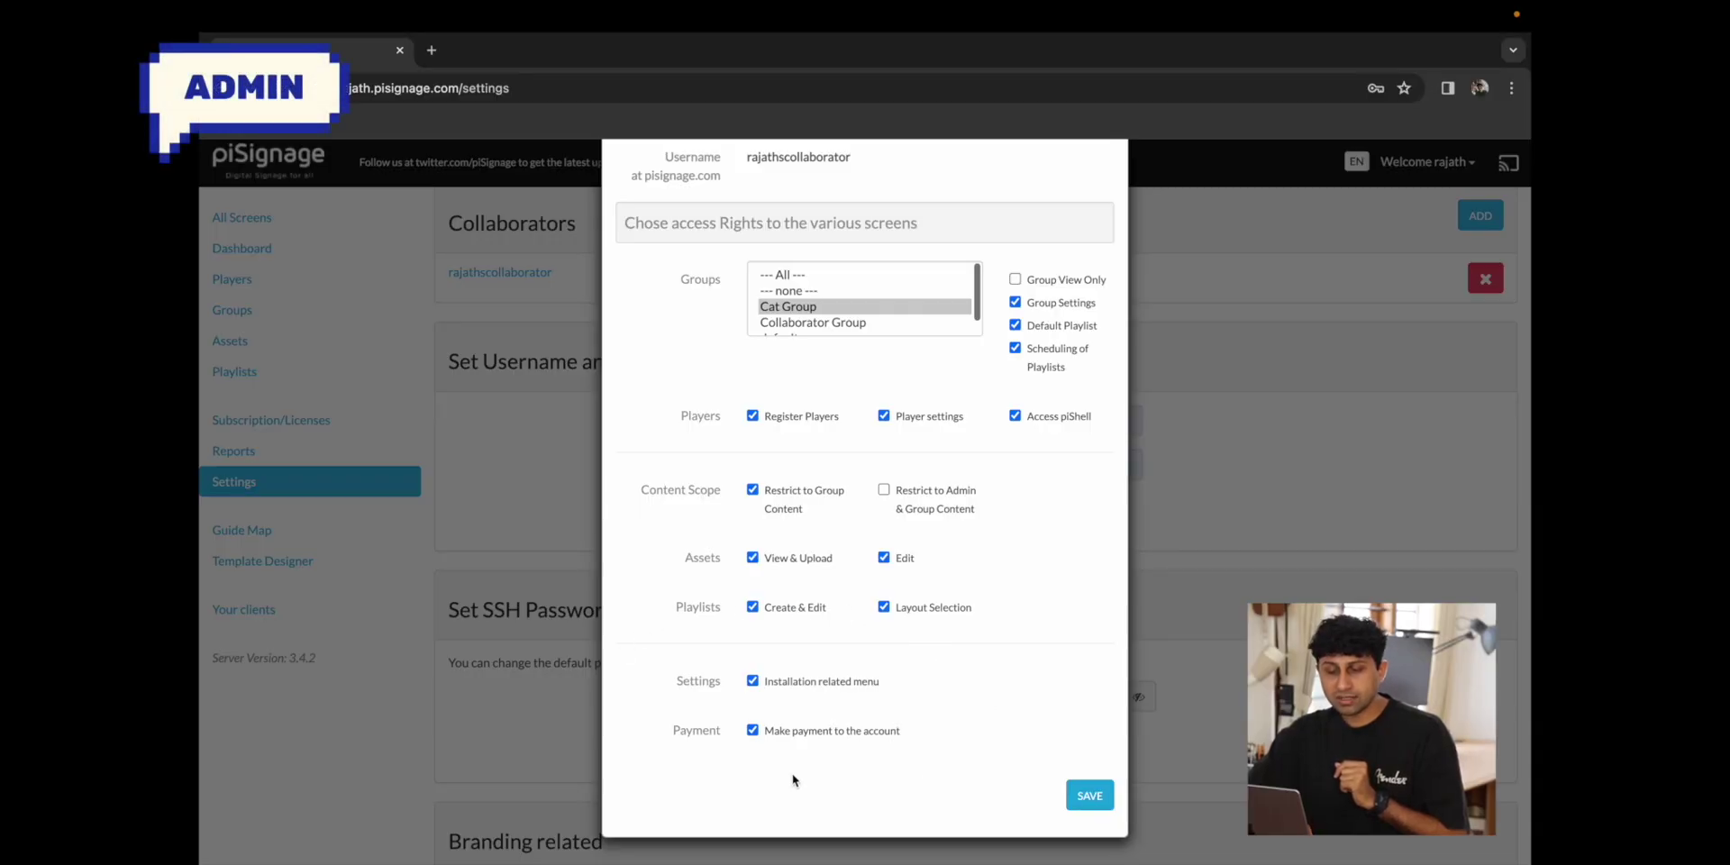
# In the admin account, save the collaborator's access rights with the installation-related menu and account payments allowed
pyautogui.click(1086, 795)
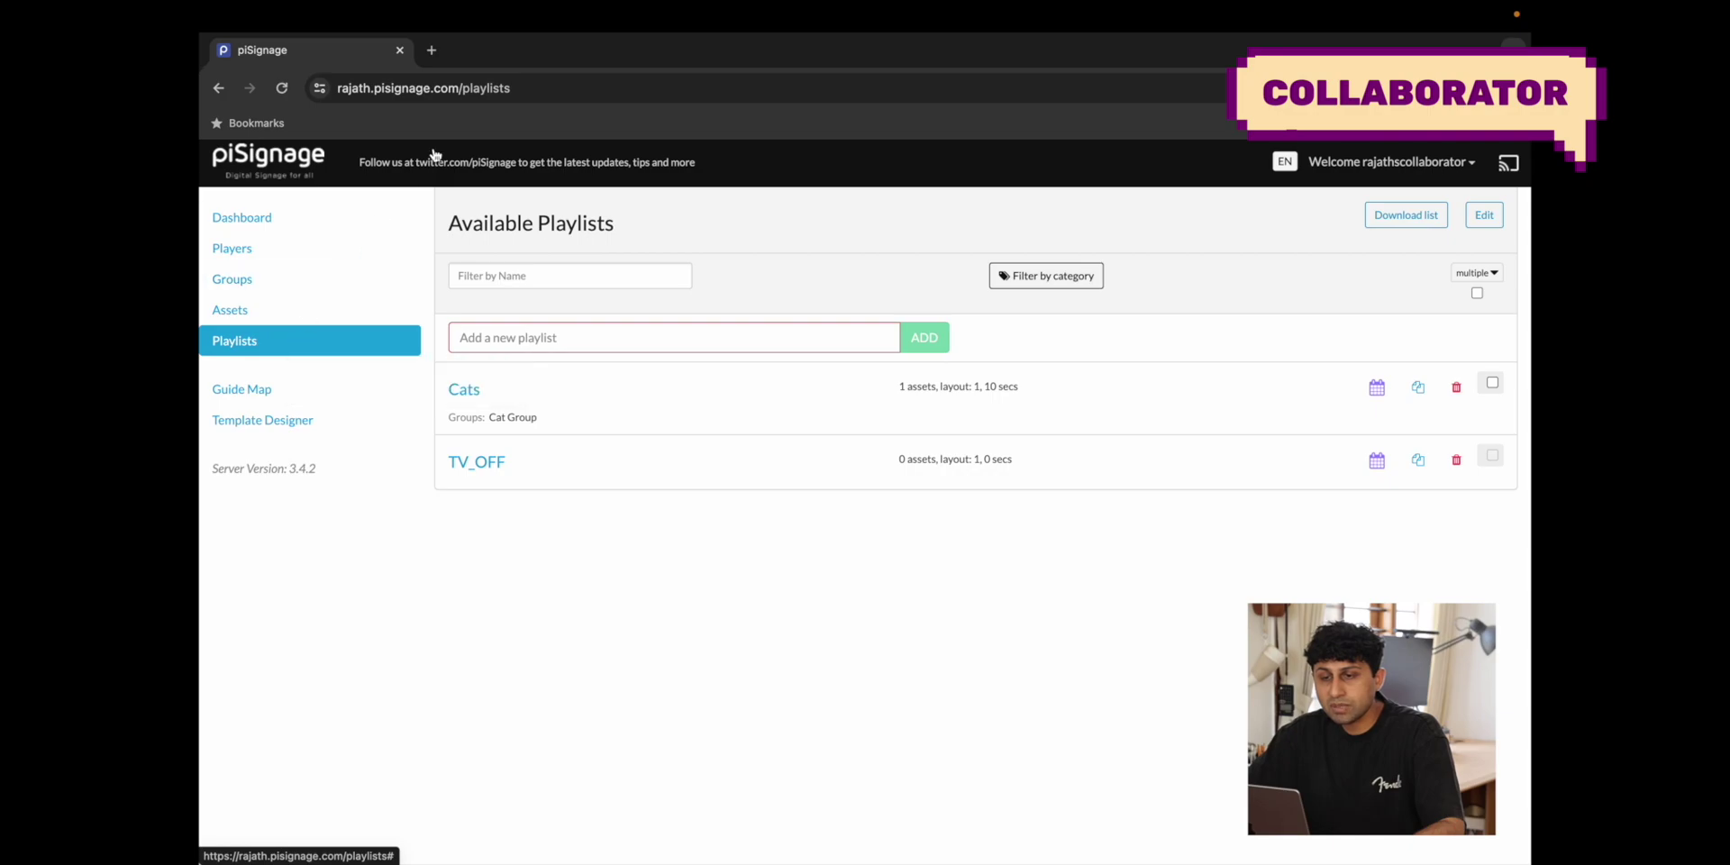
# Reload the collaborator's session and examine the account's subscription and license details
pyautogui.click(517, 89)
pyautogui.press('Return')
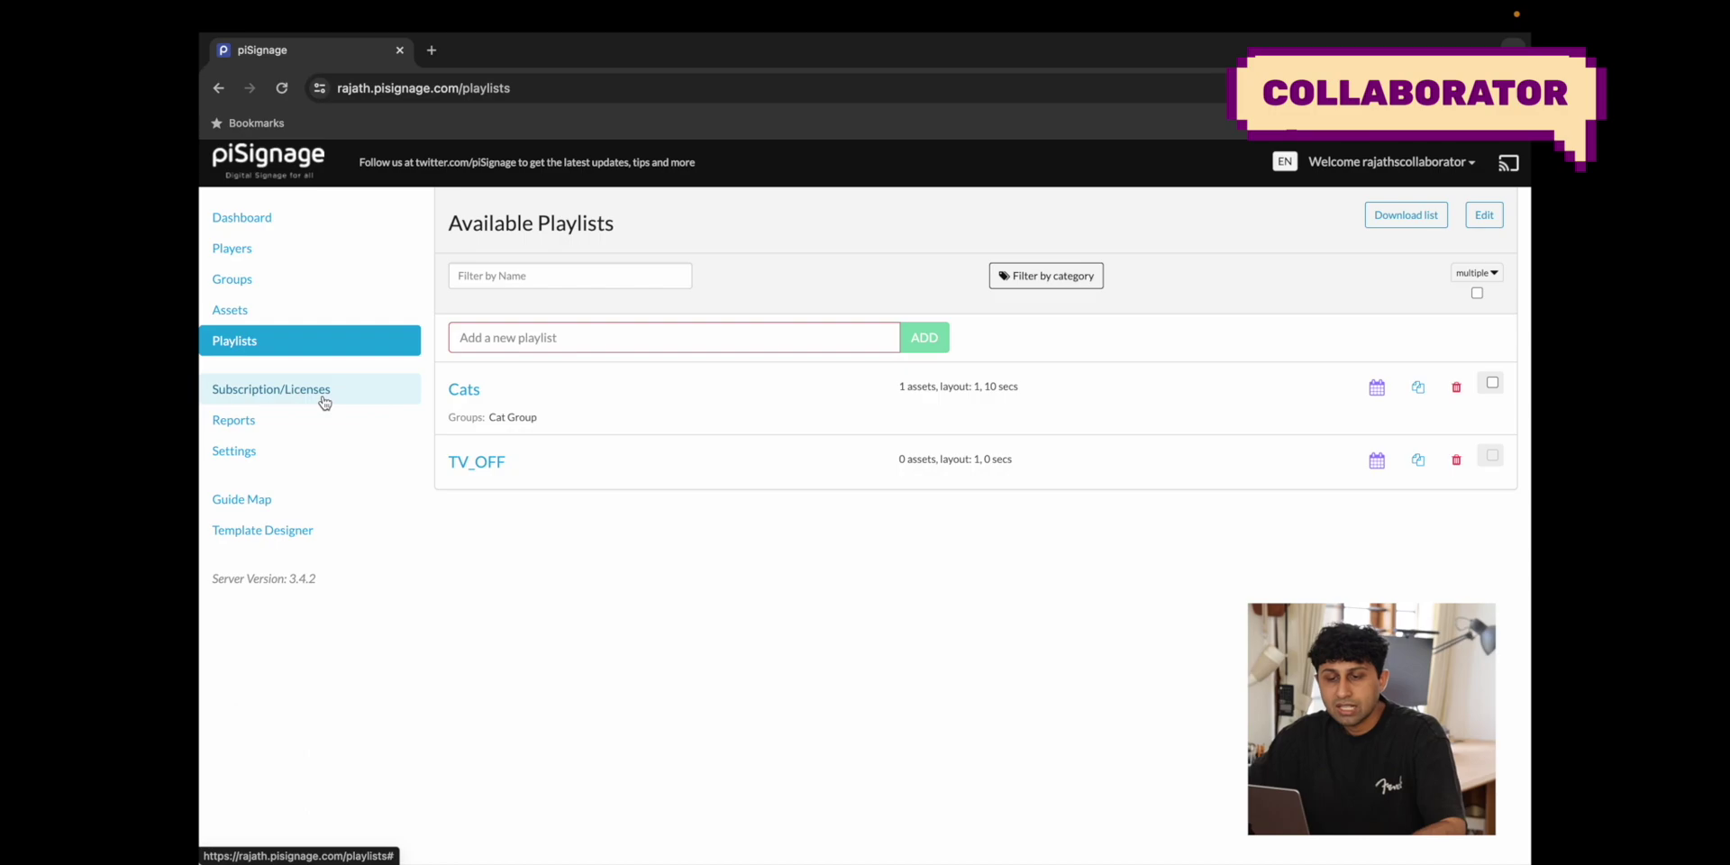
pyautogui.click(324, 396)
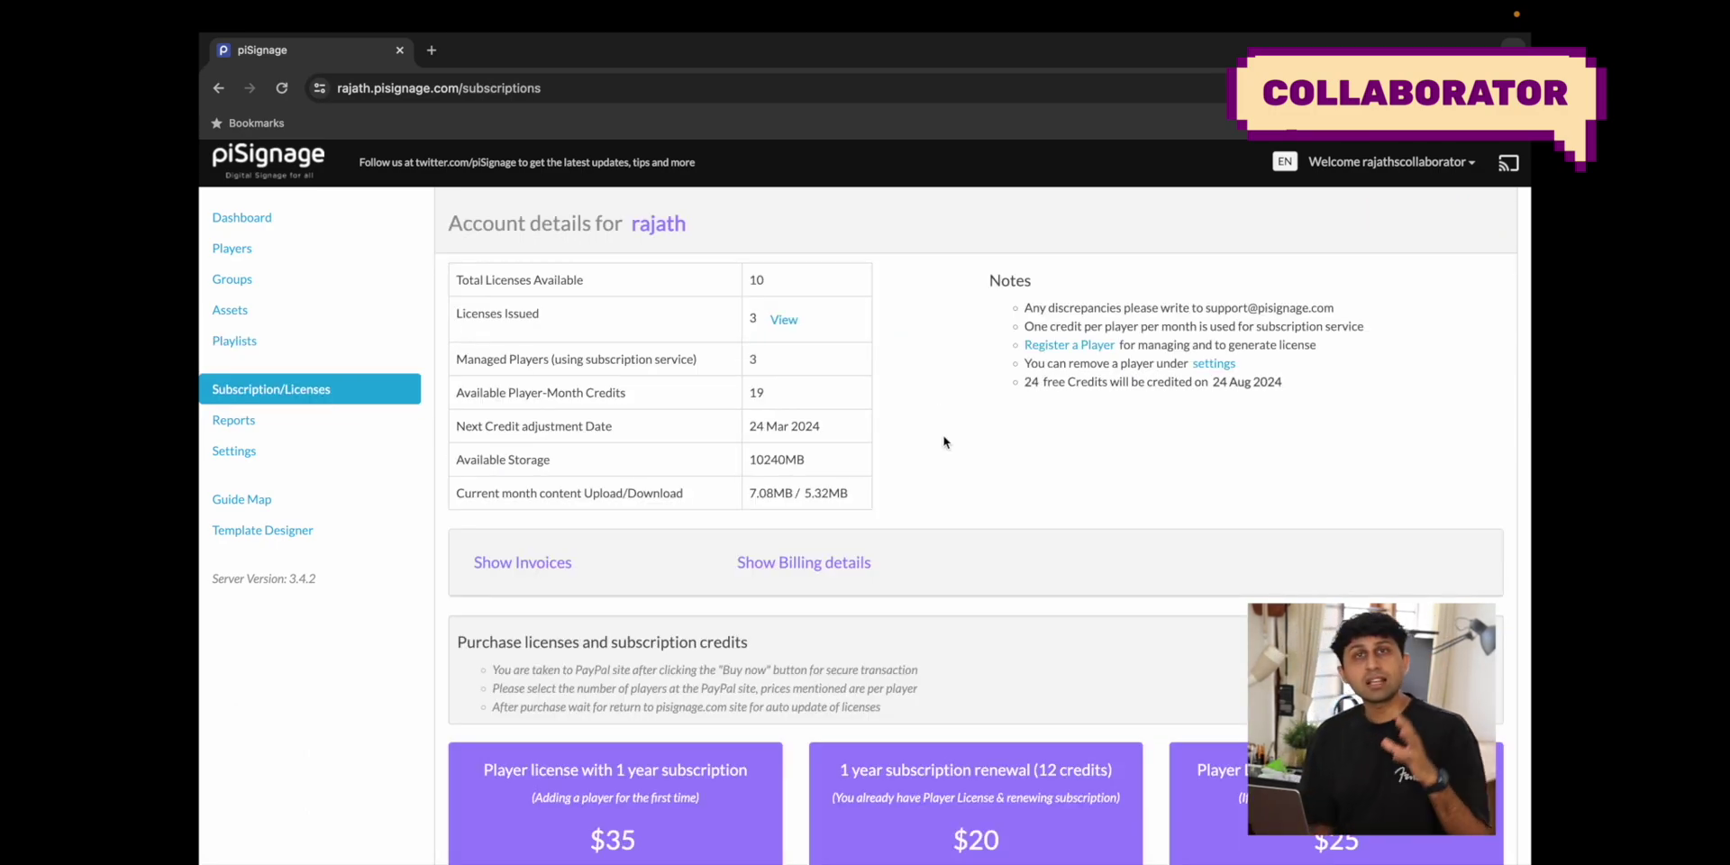